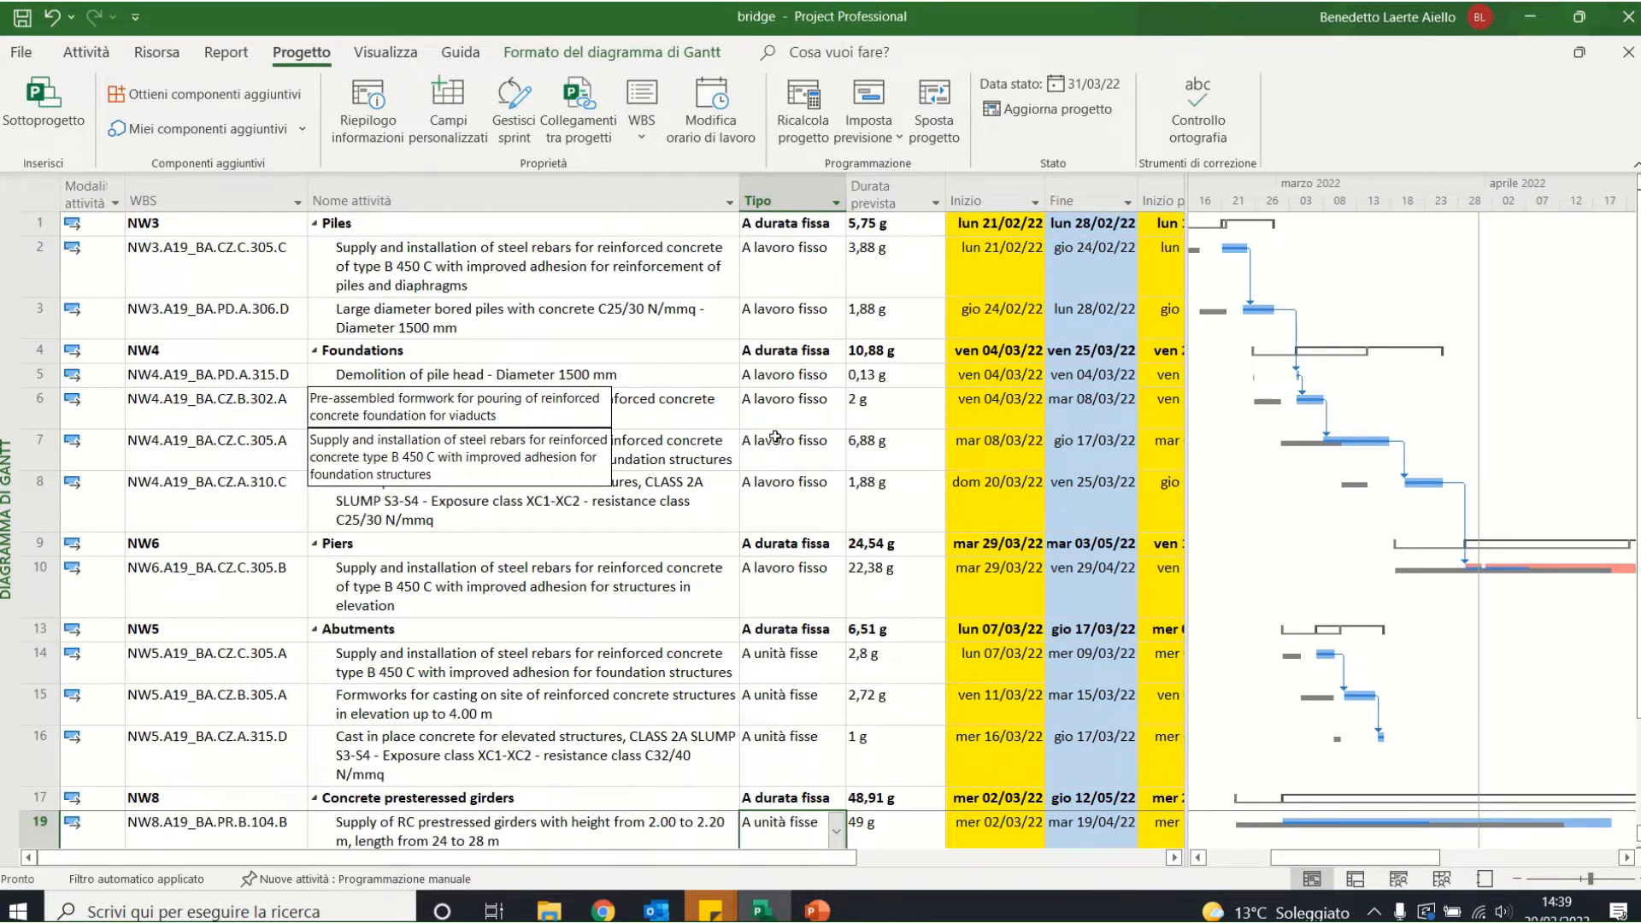
Hide the Tipo column in the task table.
right_click(769, 200)
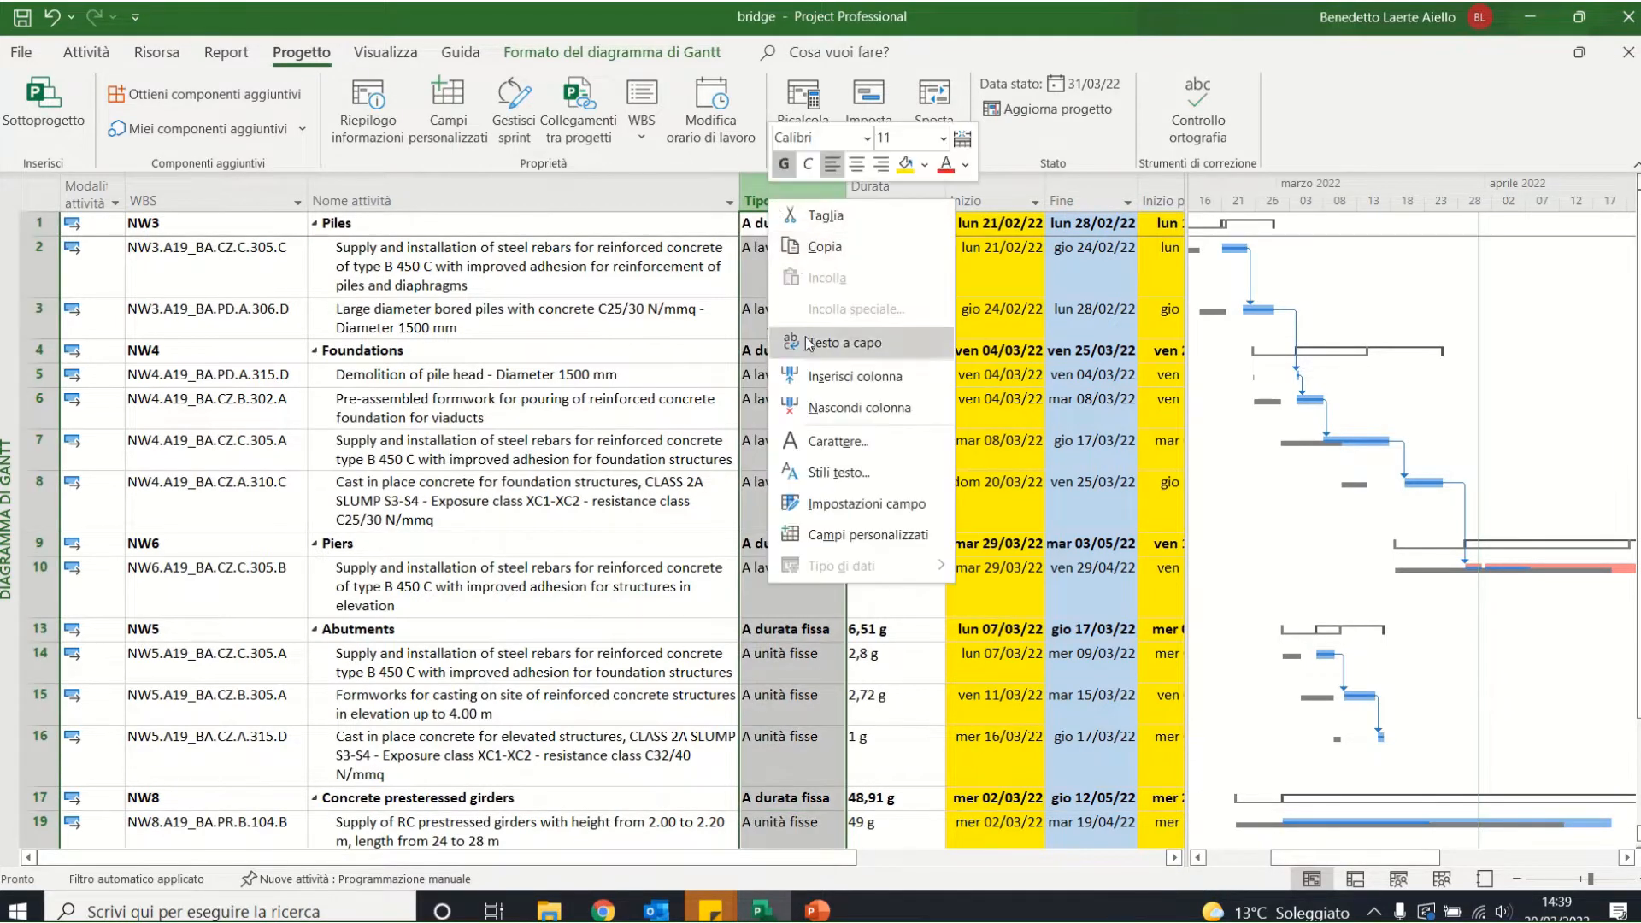
left_click(800, 407)
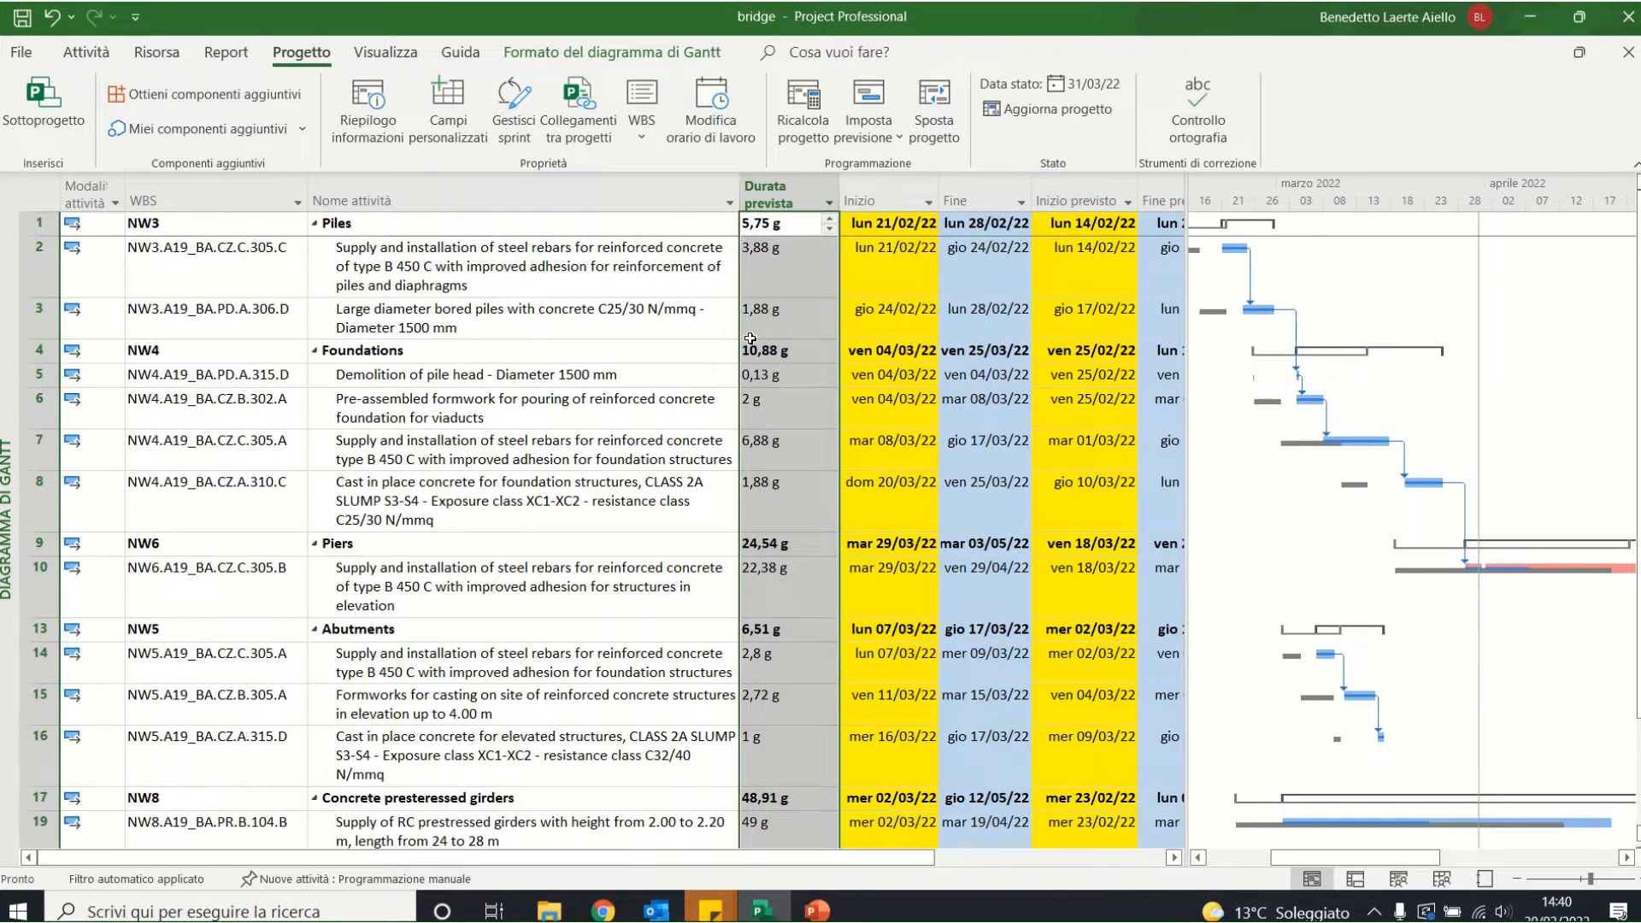
Check which predefined table is applied to the whole task sheet.
left_click(40, 187)
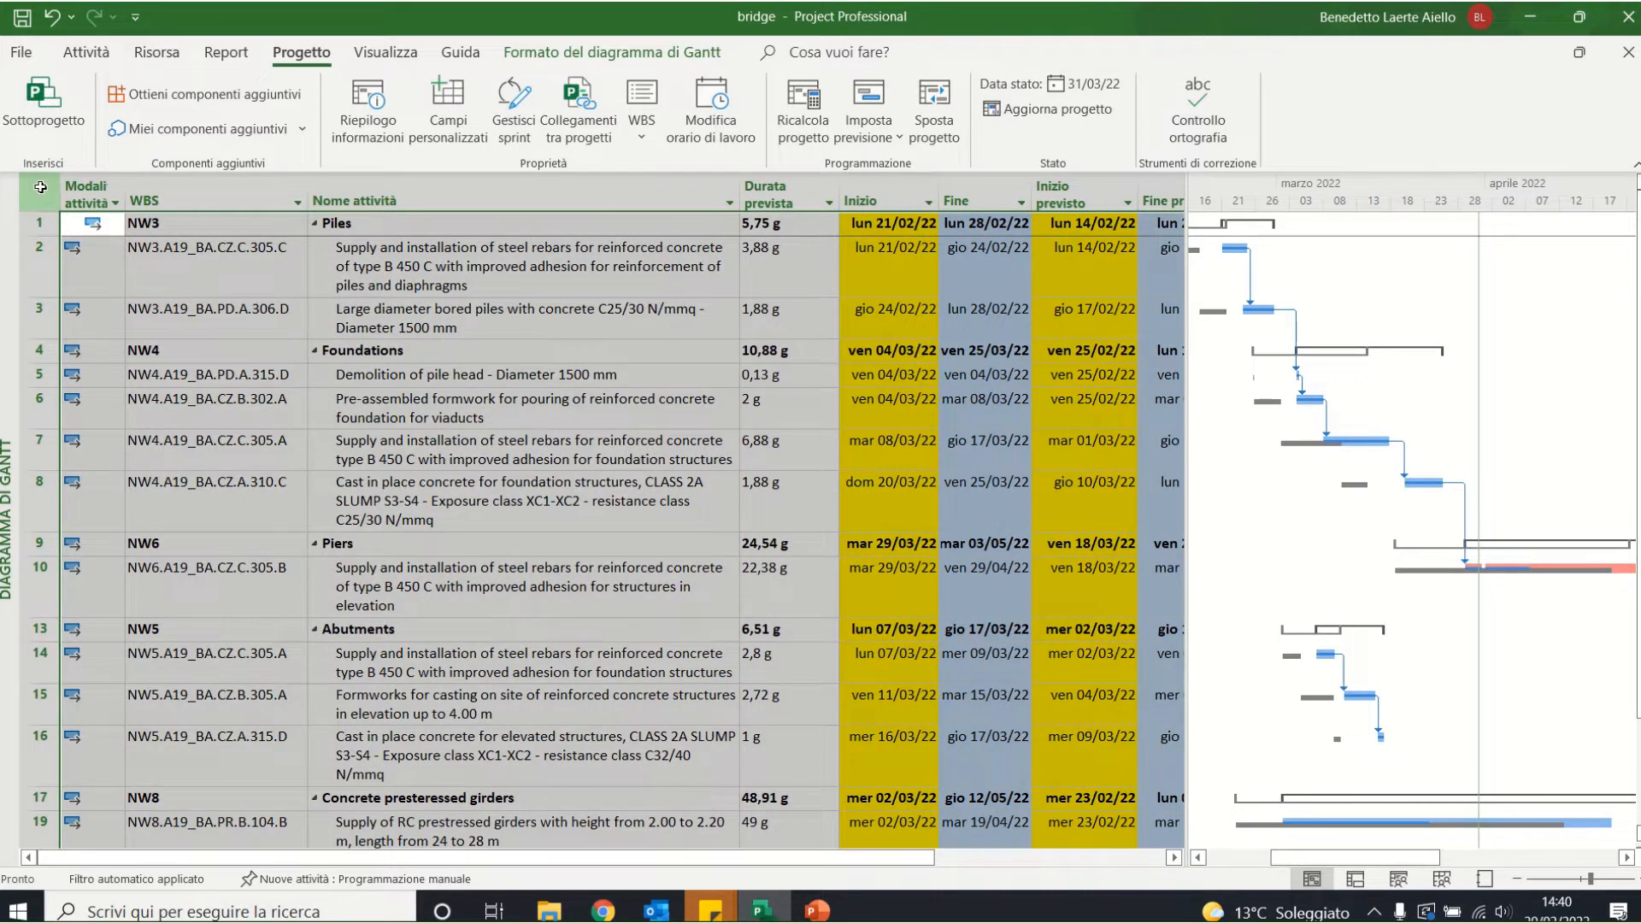
right_click(40, 188)
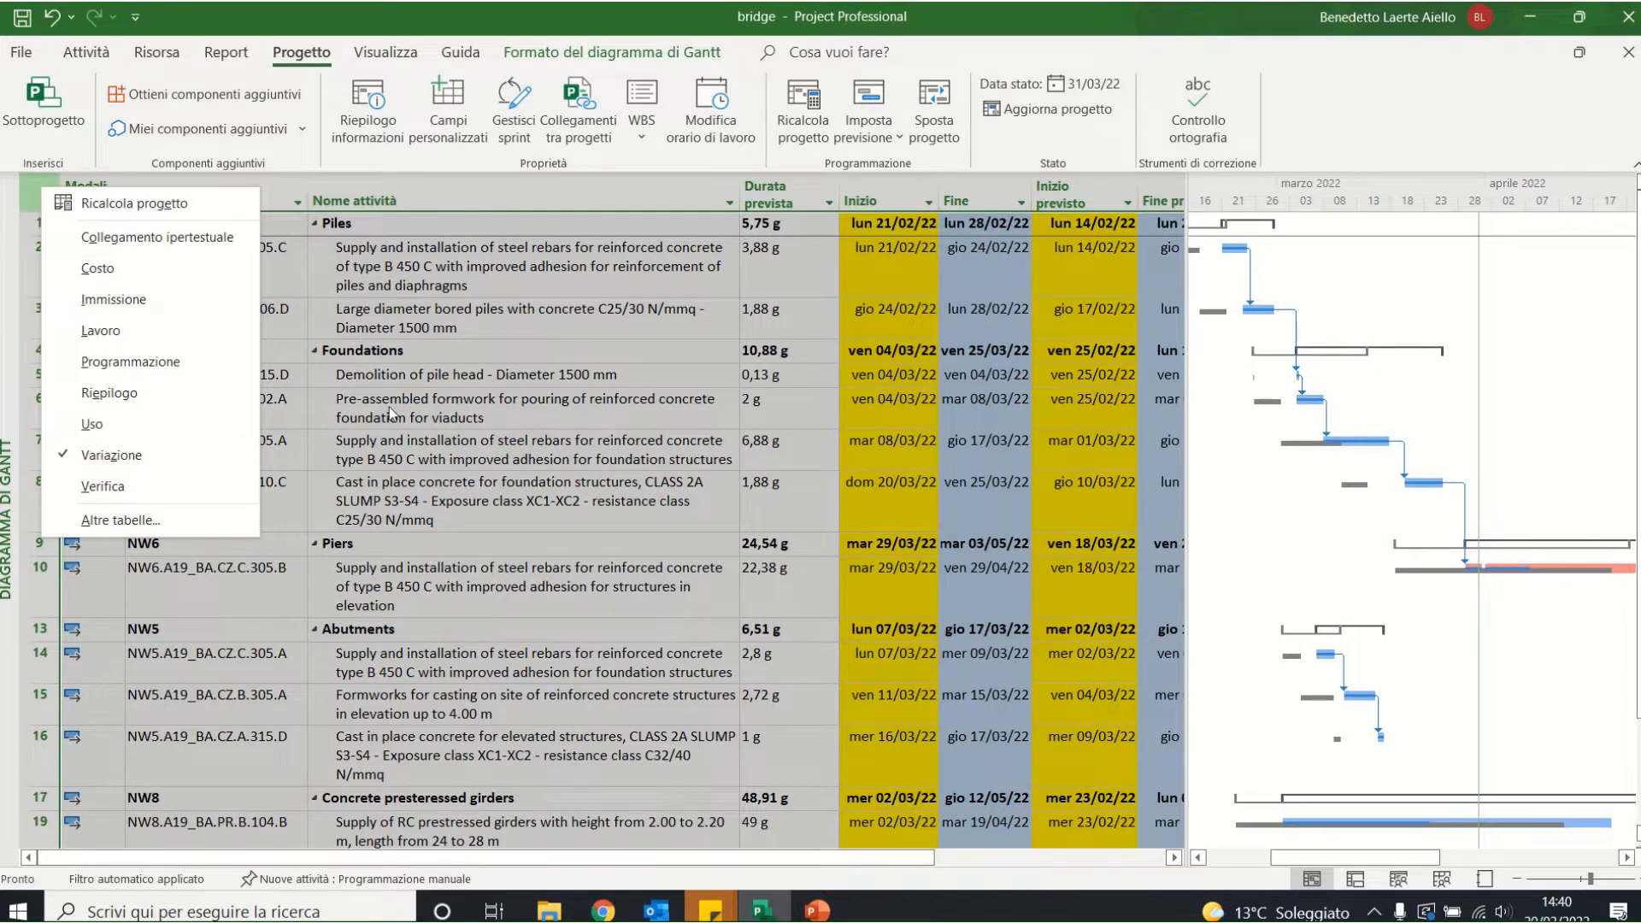
left_click(631, 403)
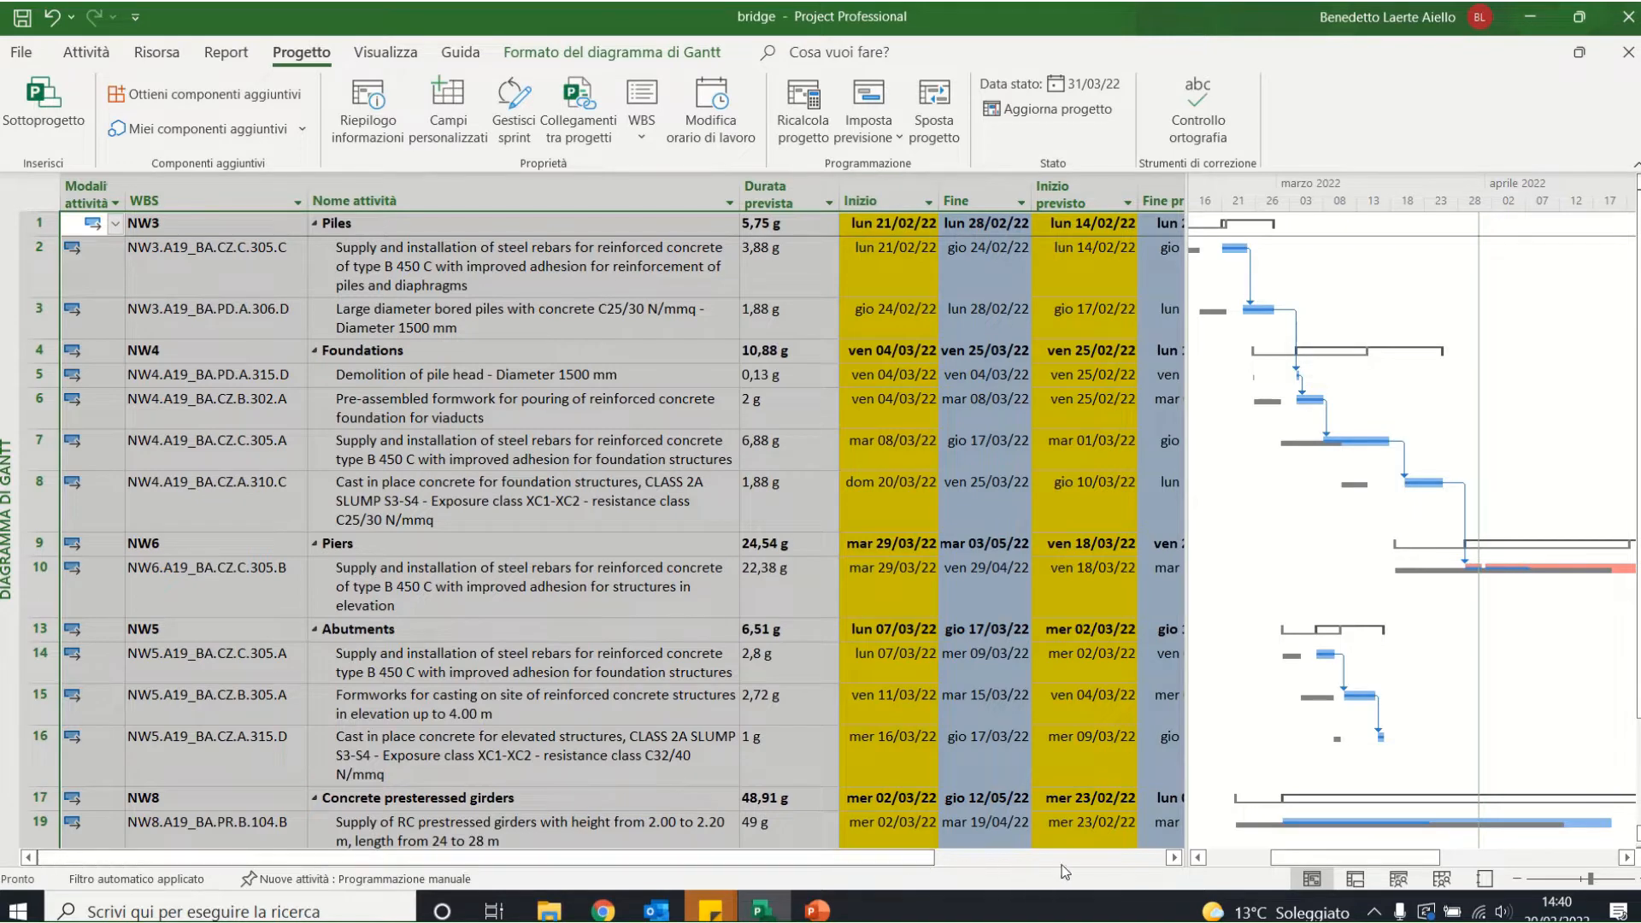
Compare the baseline columns Inizio previsto and Fine prevista with the current Inizio and Fine columns.
left_click(1174, 856)
left_click(1174, 857)
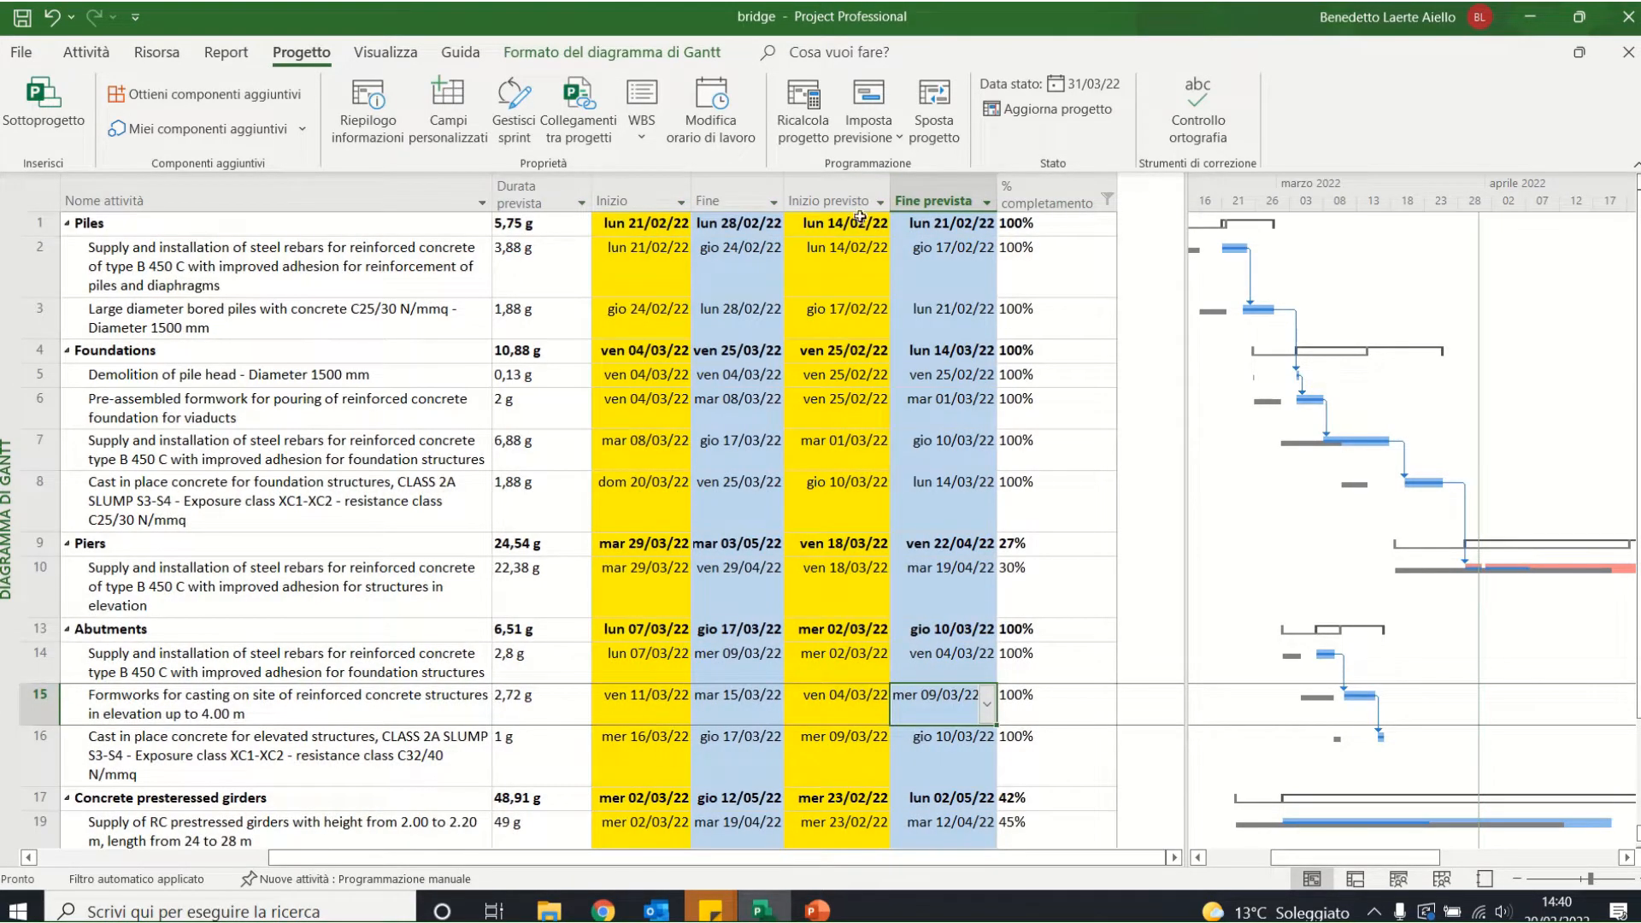
left_click(854, 188)
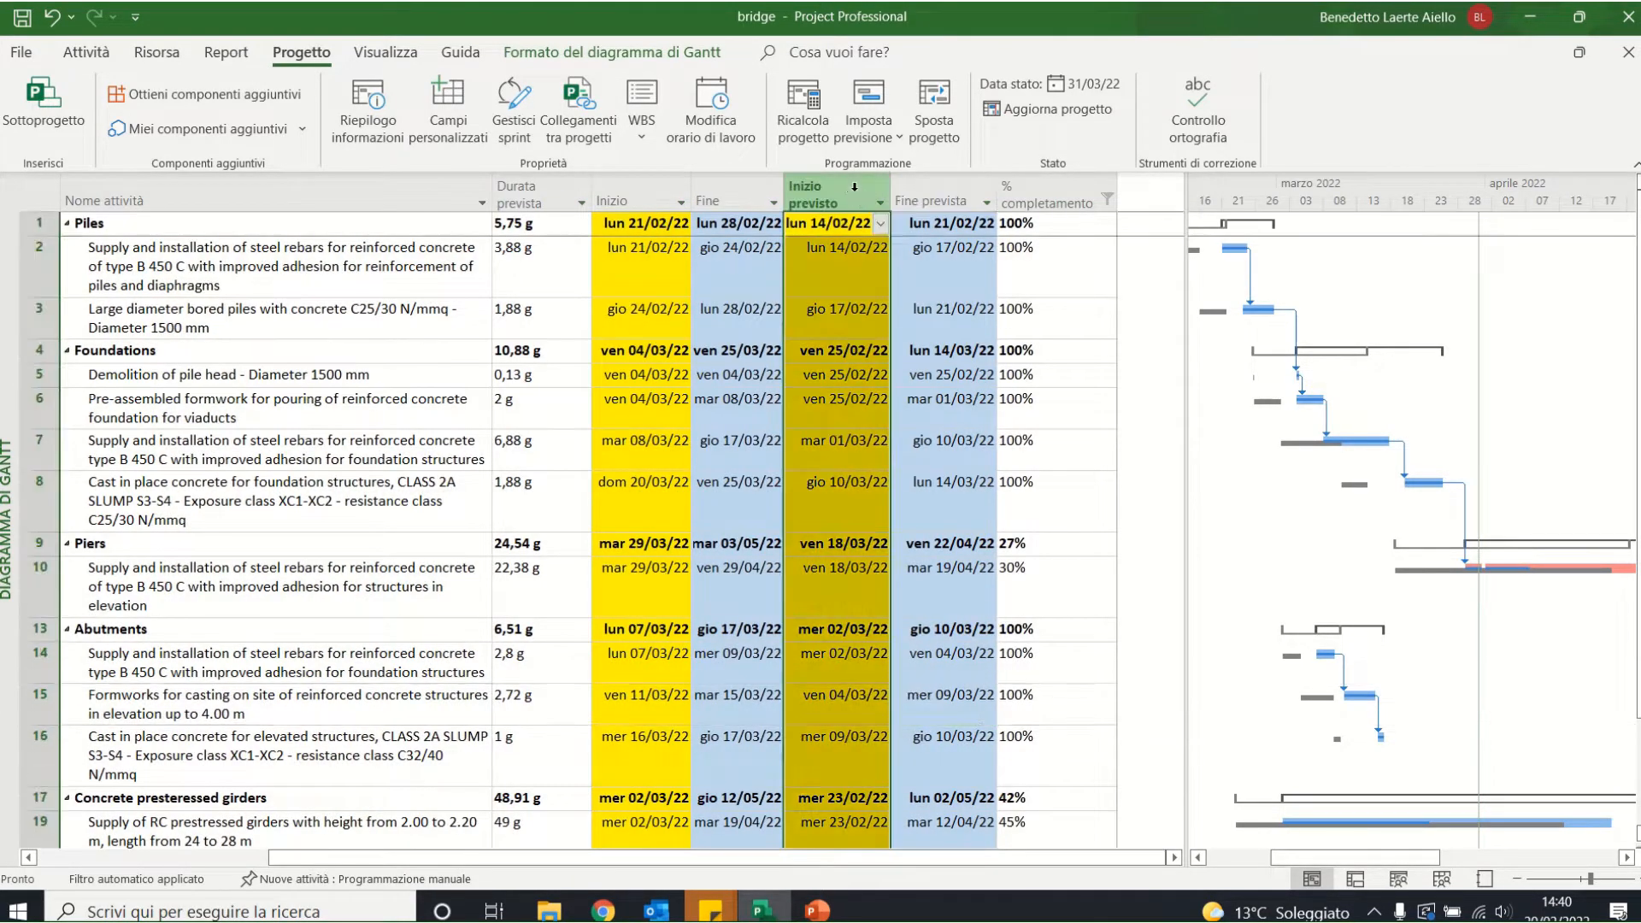
left_click(941, 186)
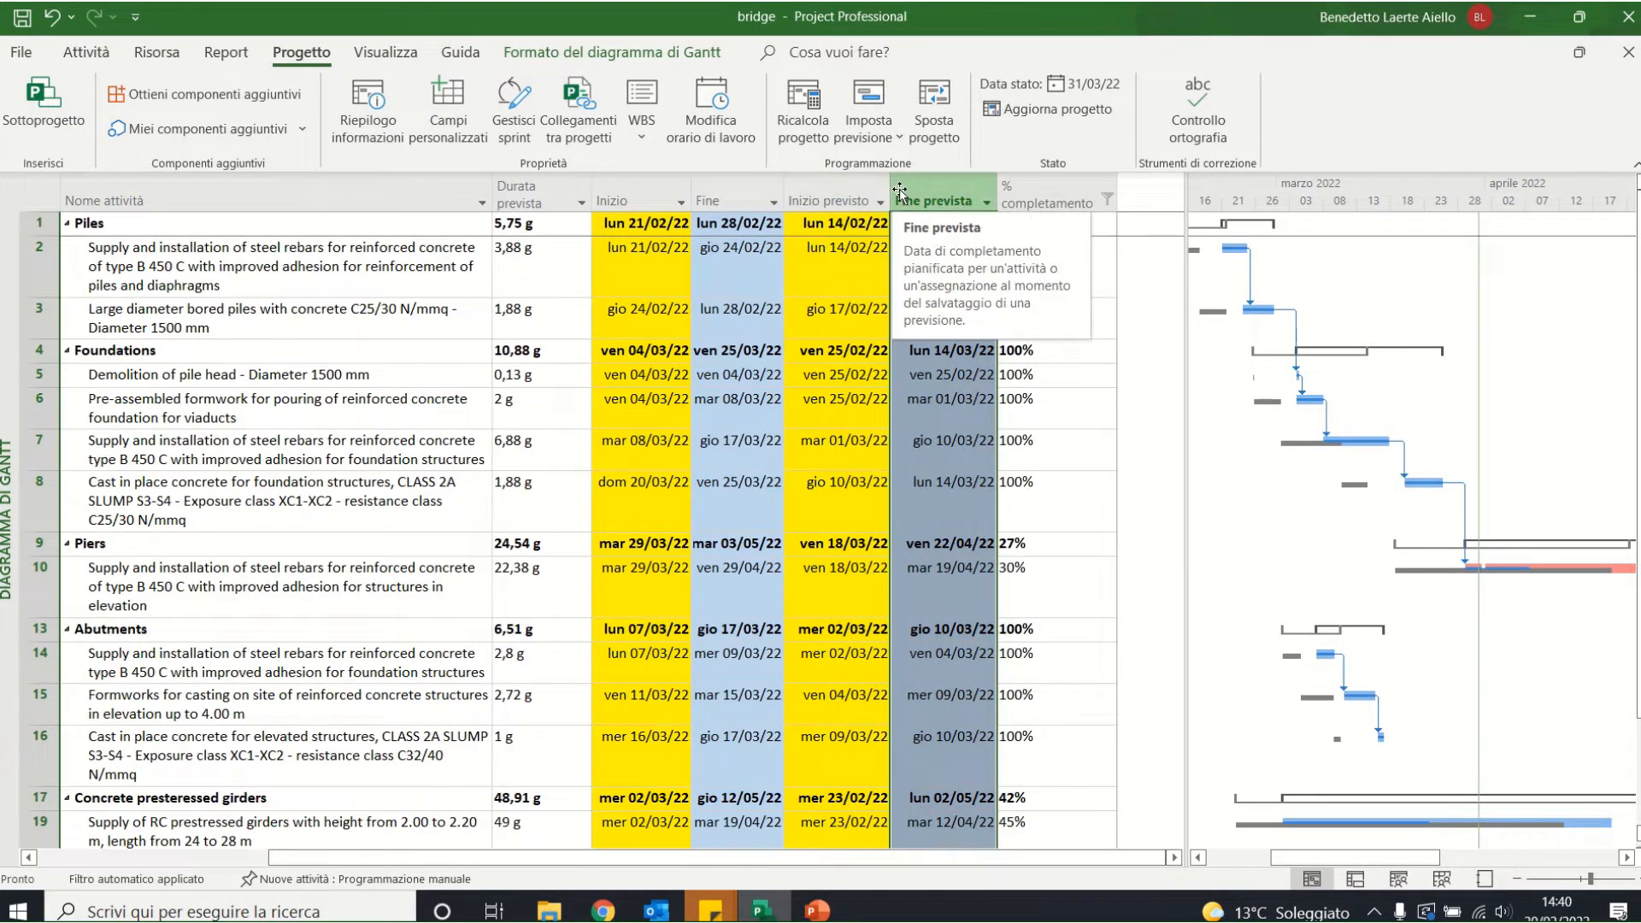
left_click(854, 184)
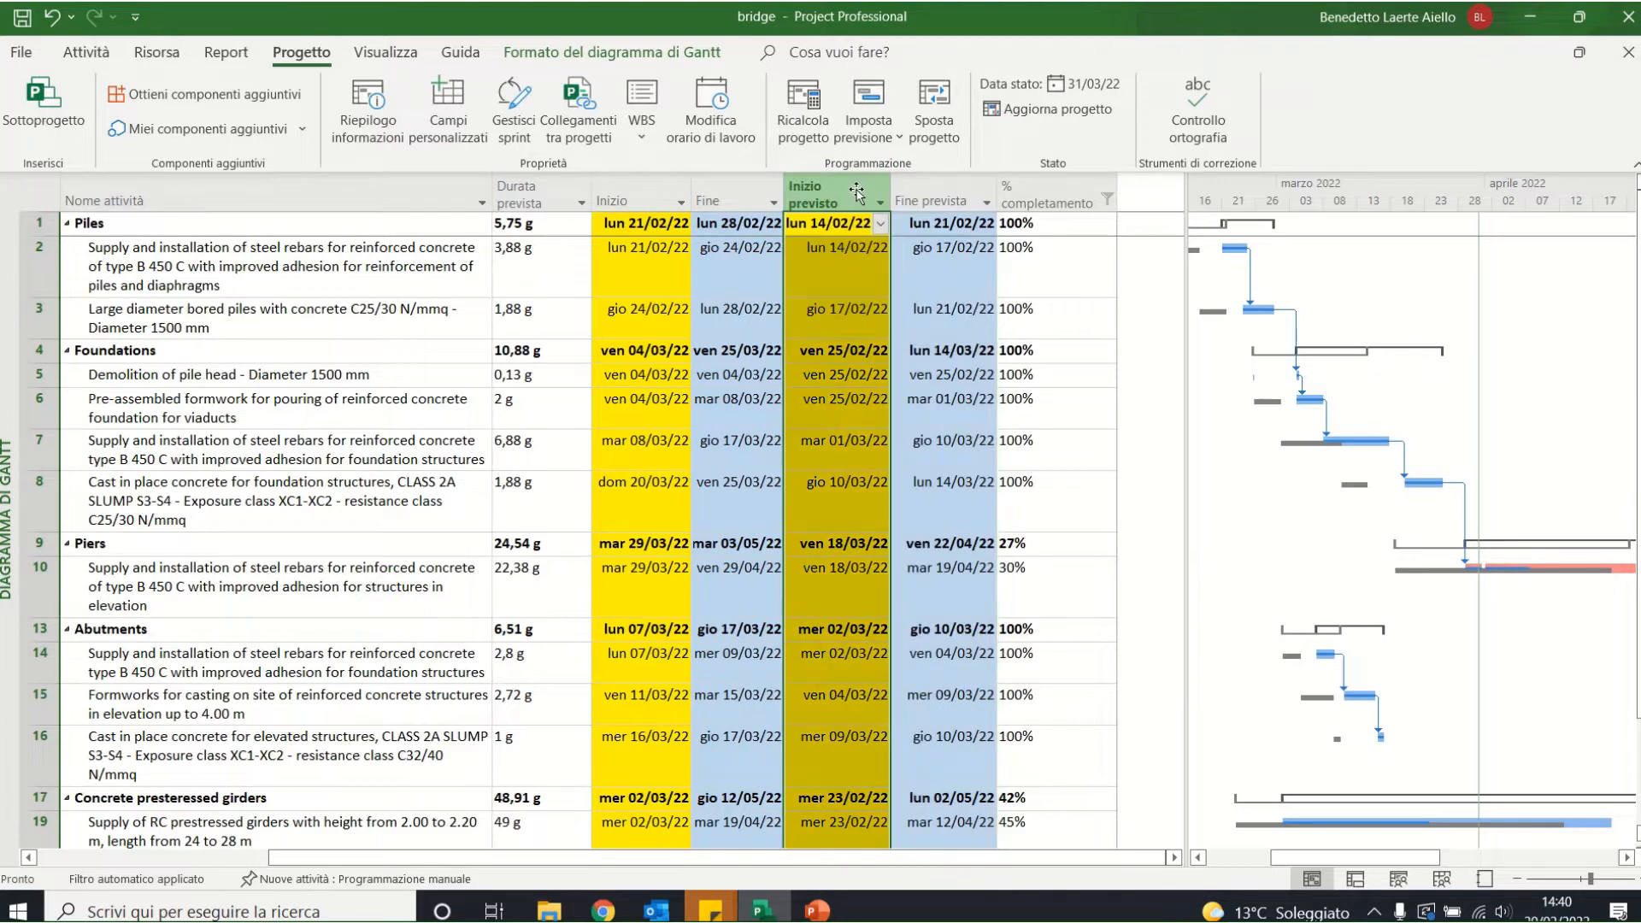
left_click(909, 188)
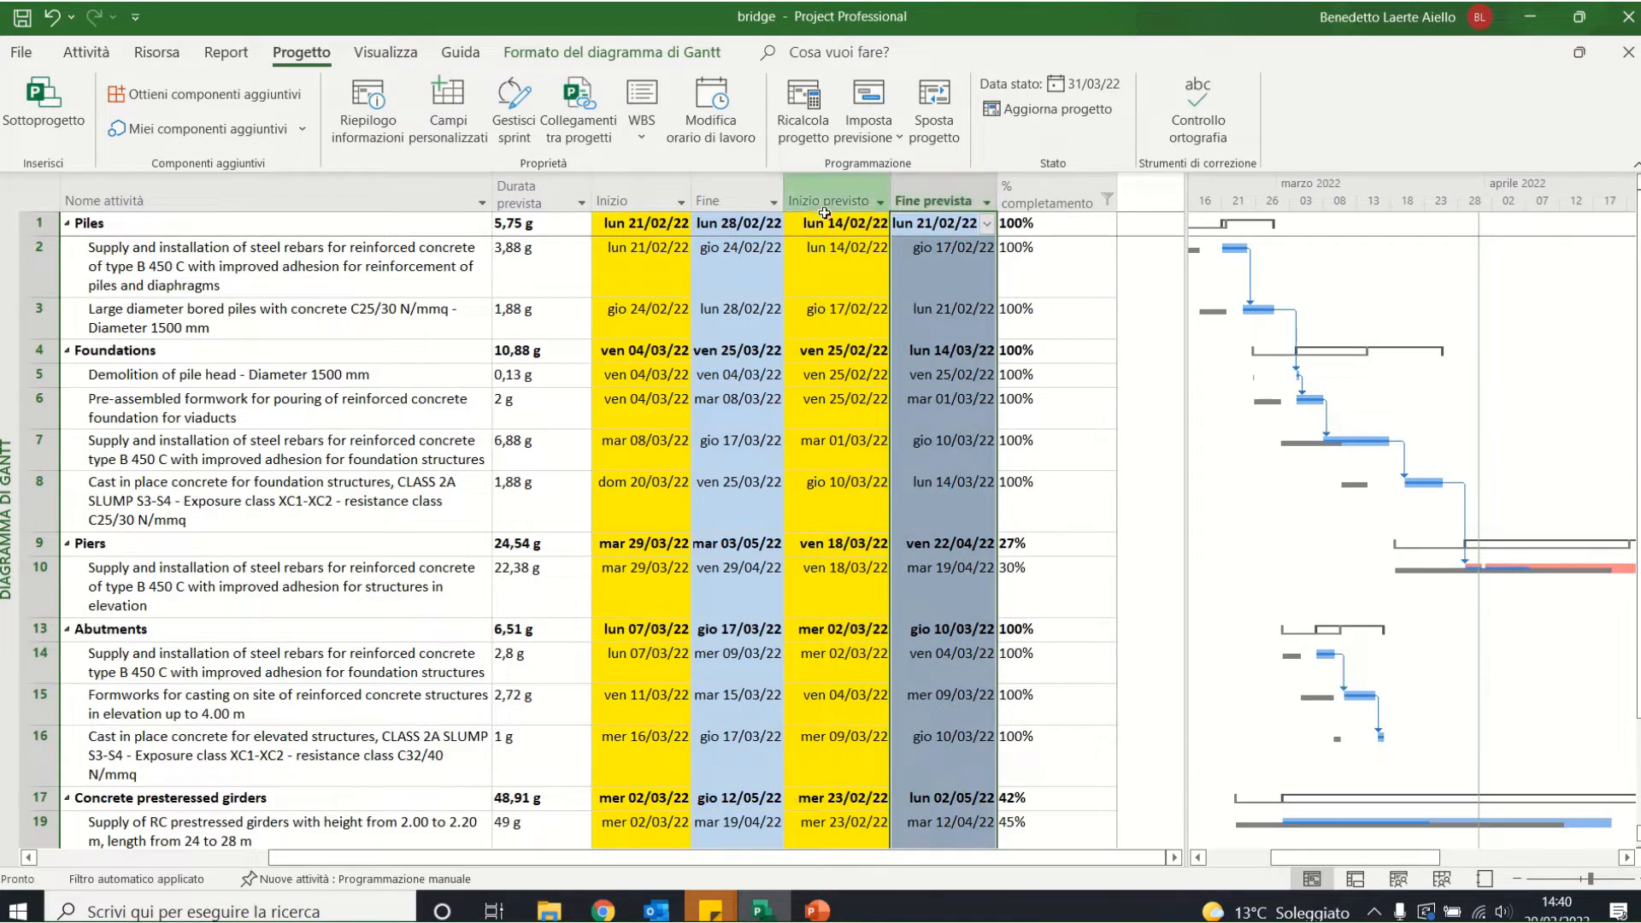
left_click(646, 195)
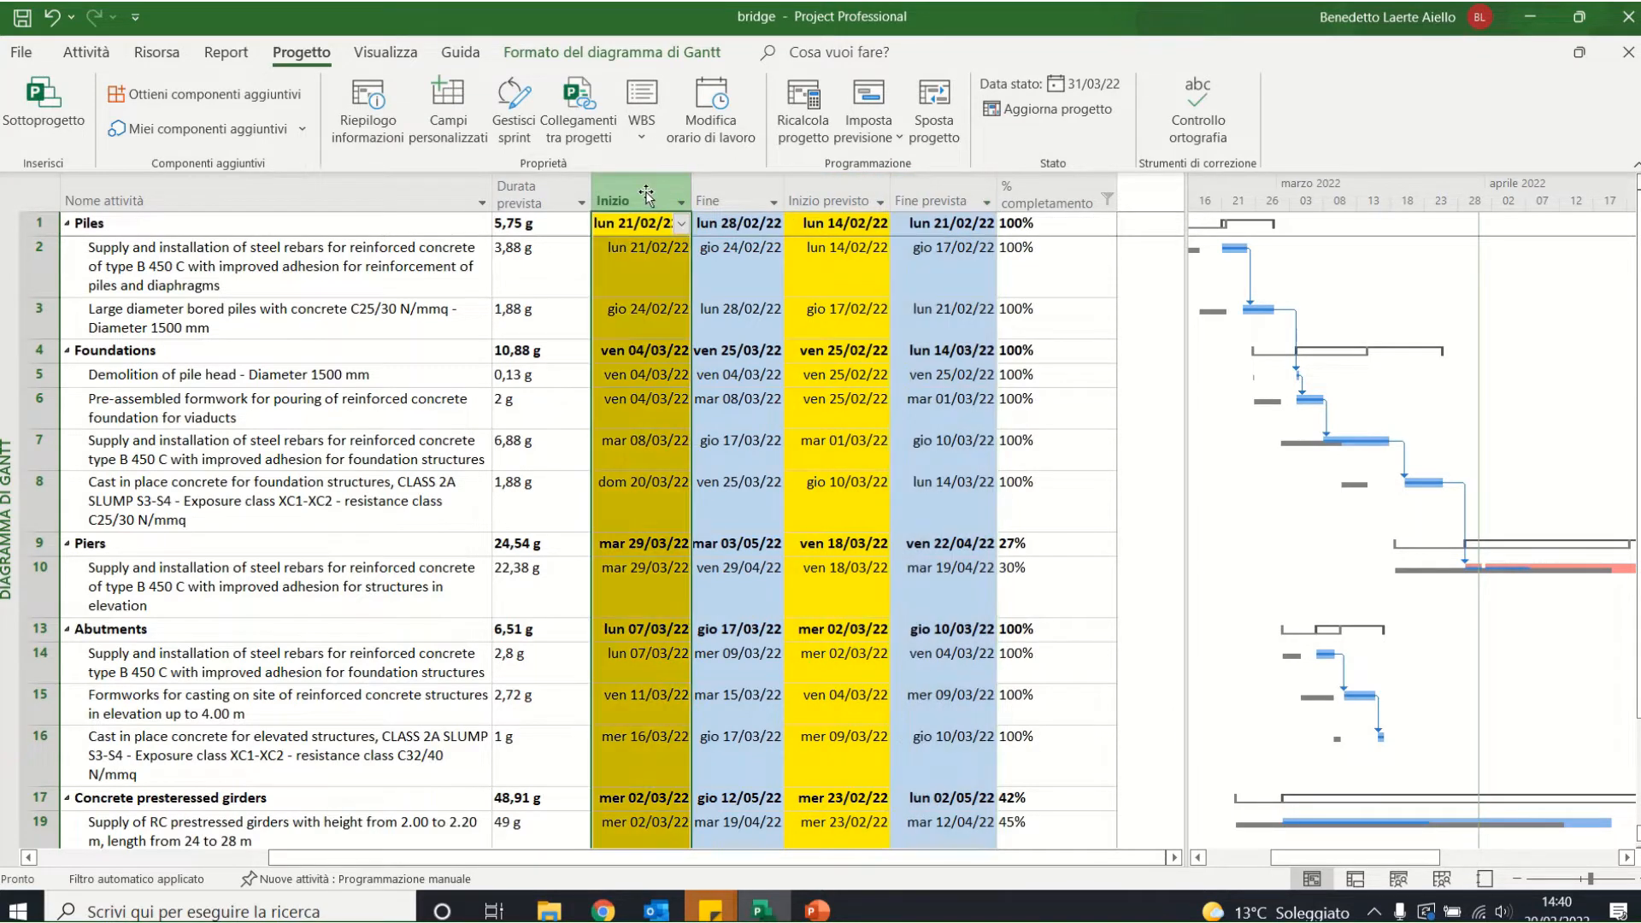
left_click(707, 192)
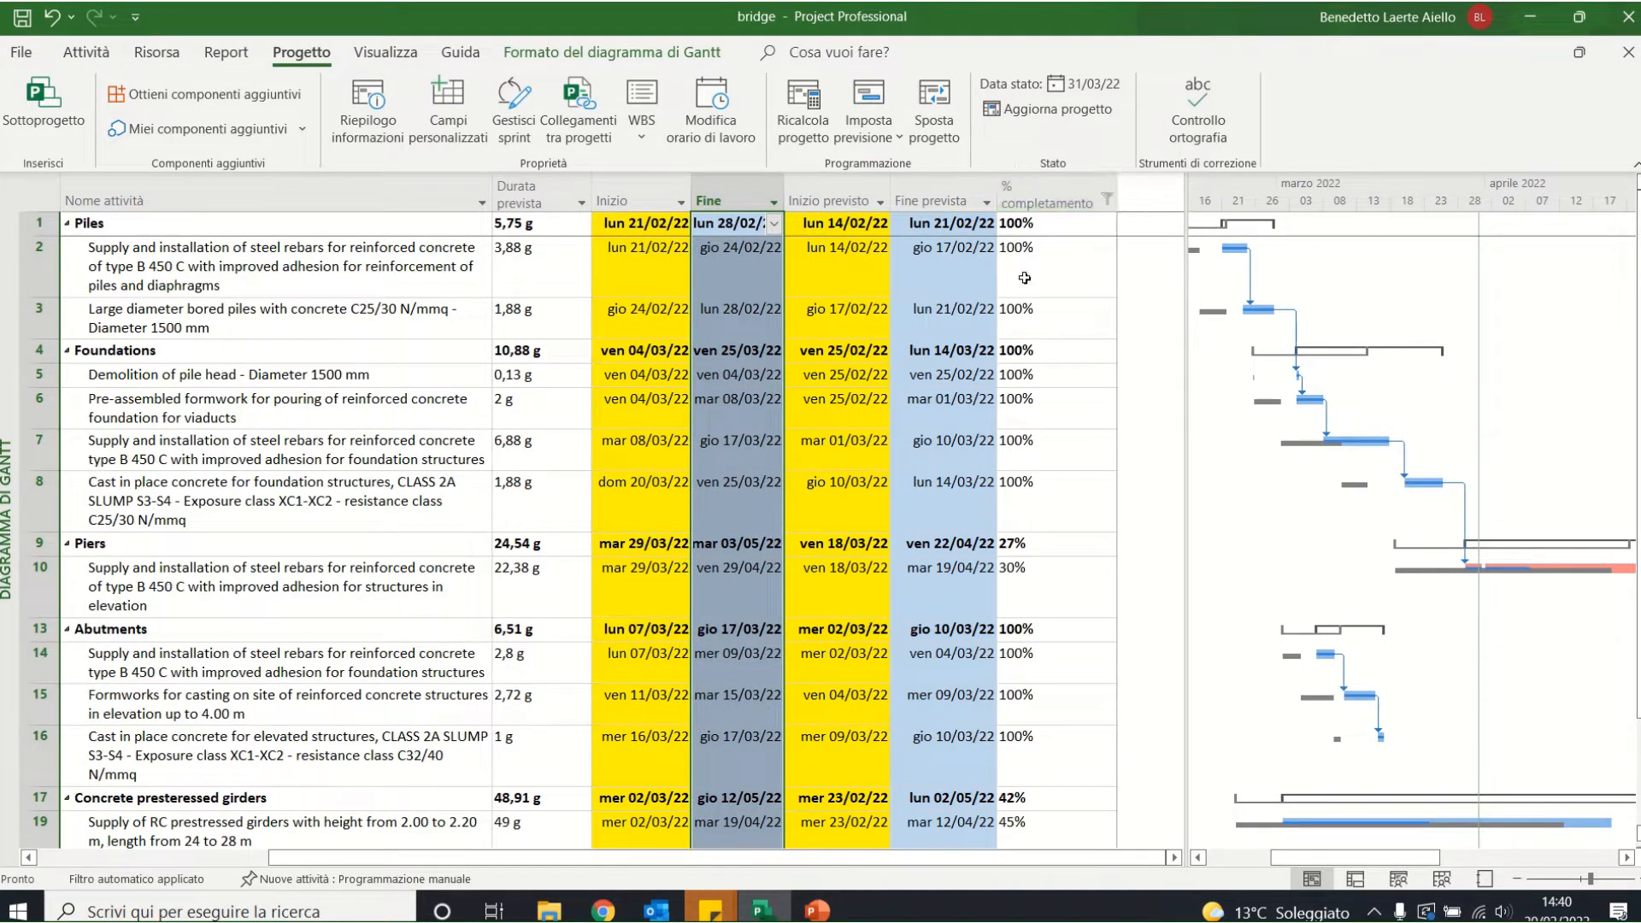
left_click(1036, 195)
right_click(1030, 192)
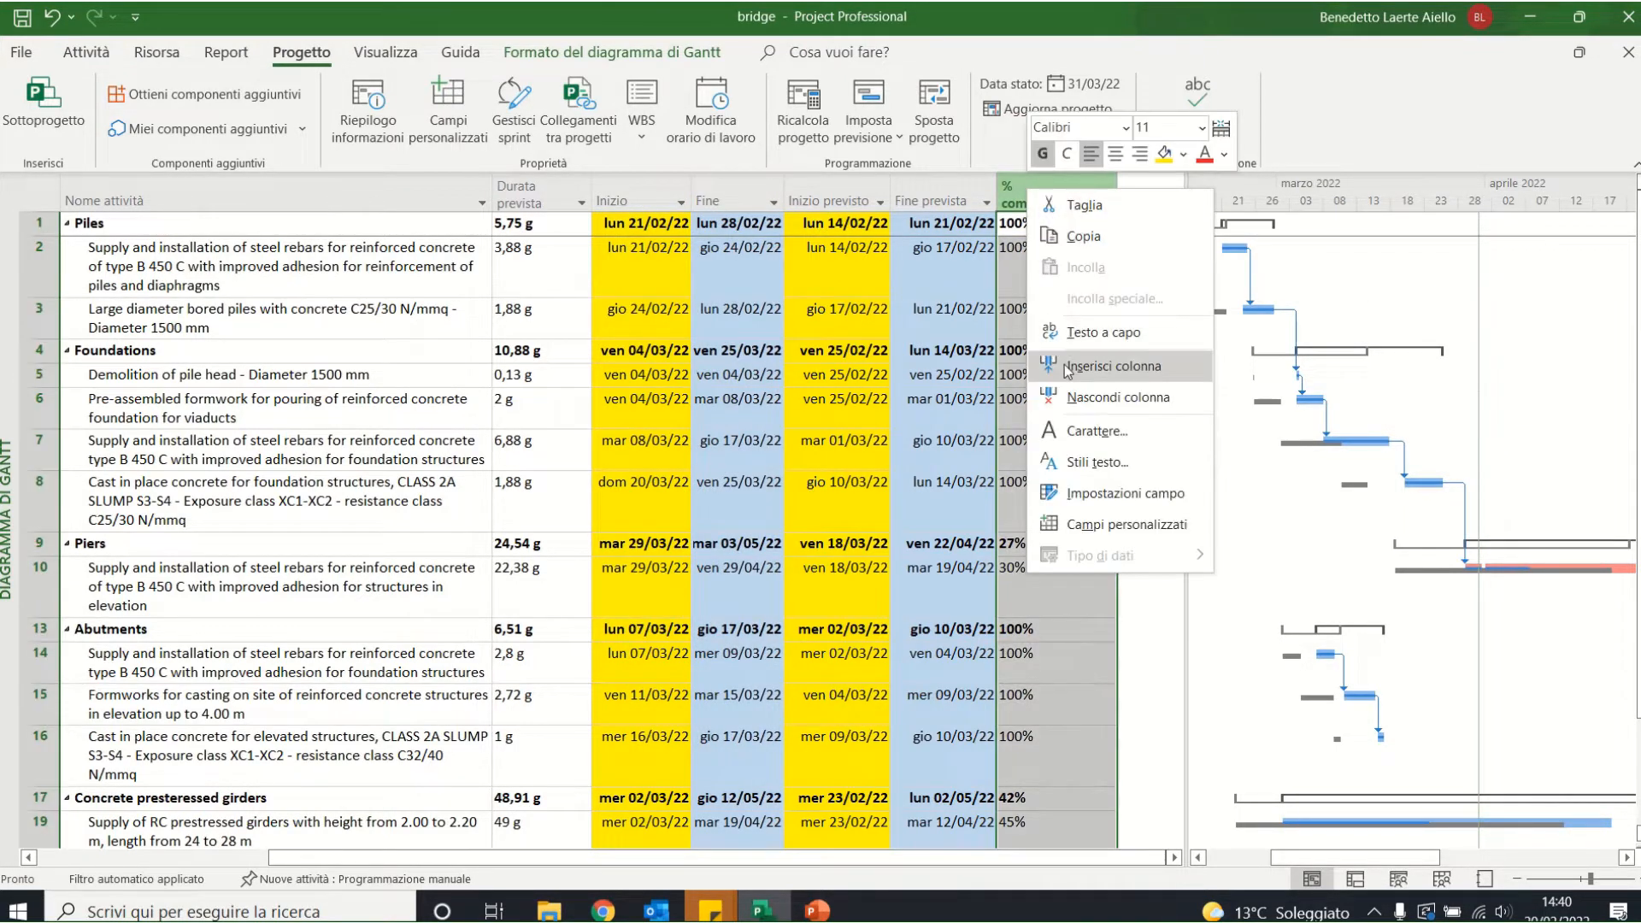
left_click(1114, 366)
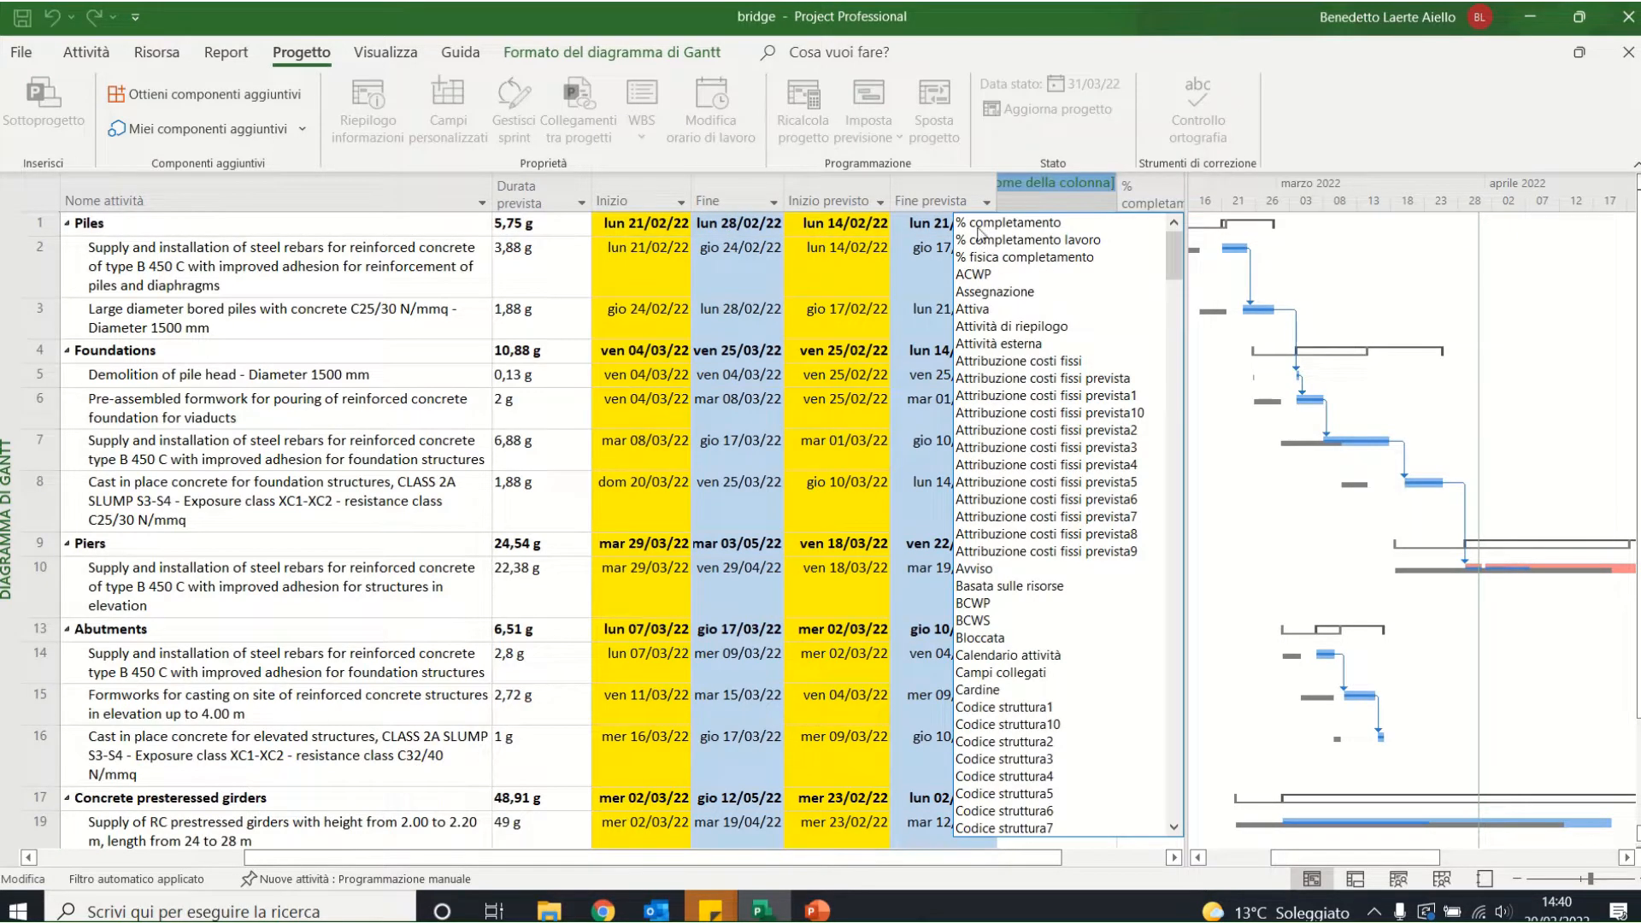
left_click(983, 224)
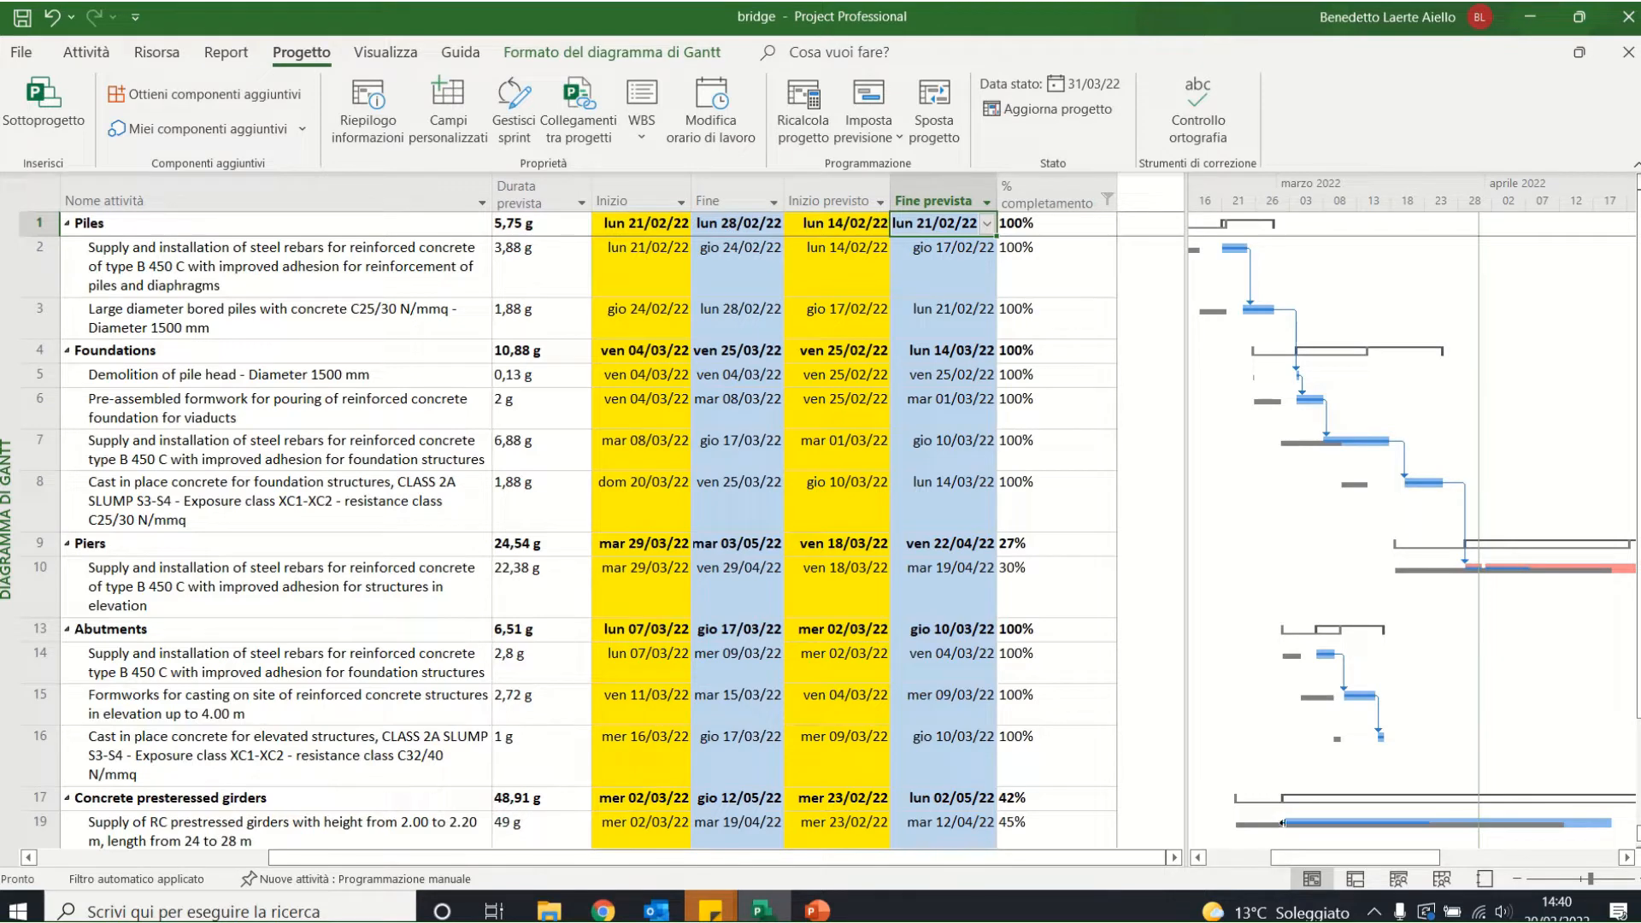
Enlarge the Gantt chart area slightly and examine the baseline and current bars of the listed activities.
left_click_drag(1182, 777, 1120, 778)
left_click_drag(1230, 856, 1227, 857)
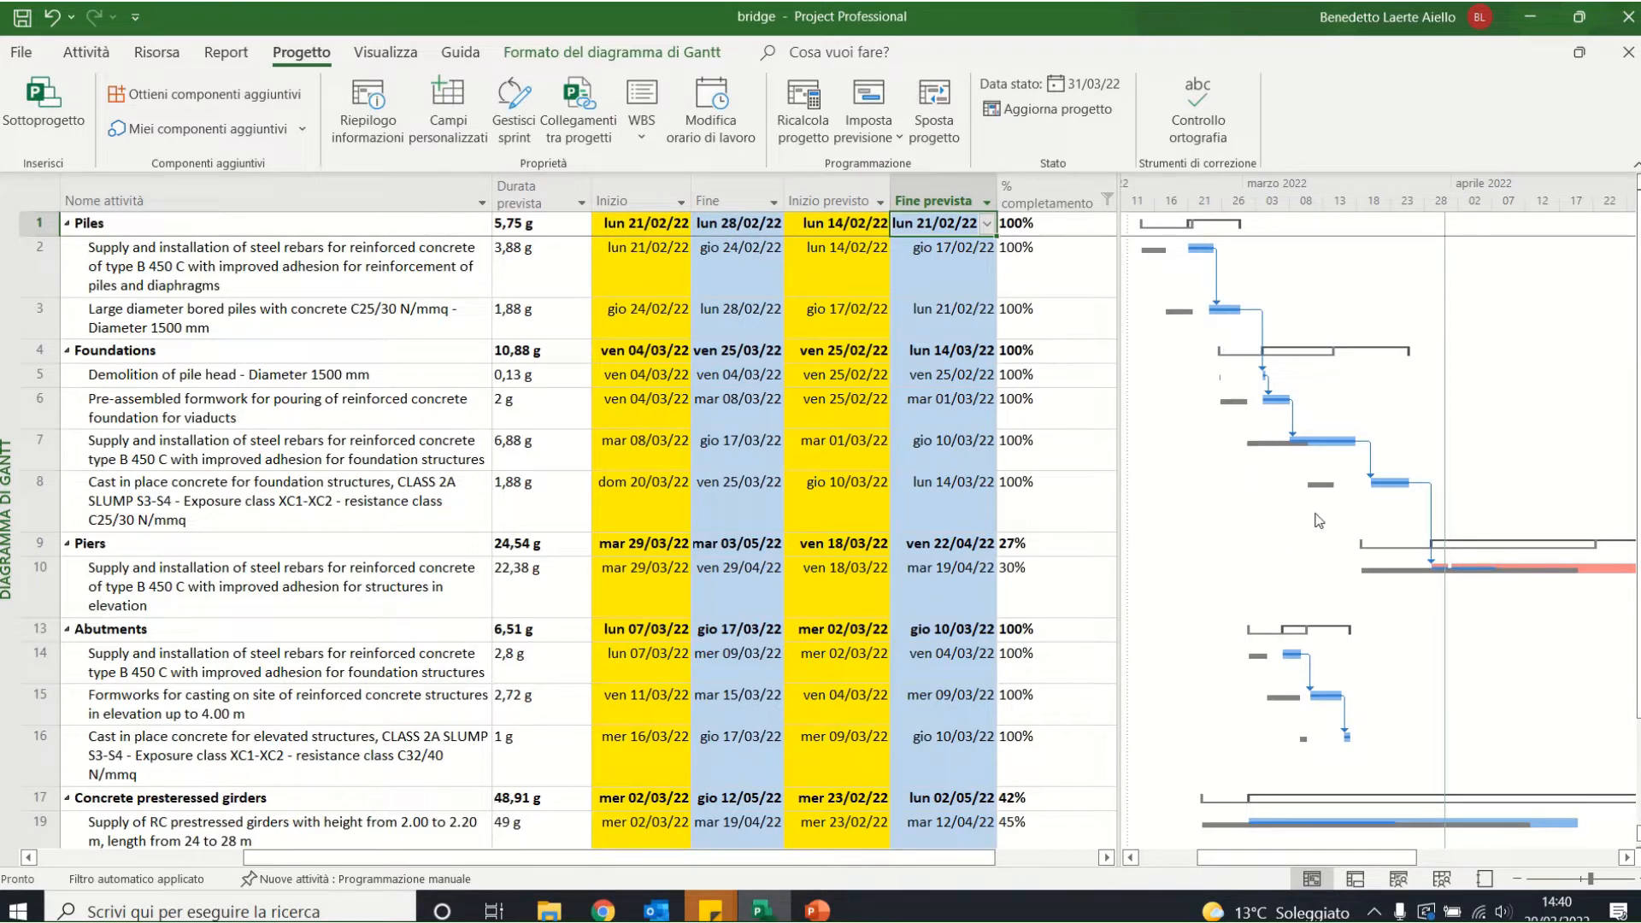
scroll(1314, 669, "down", 3)
scroll(1289, 395, "up", 3)
mouse_move(1533, 569)
Widen the task table to include % completamento and check the completion of the Piles and Foundations activities.
left_click_drag(669, 859, 566, 862)
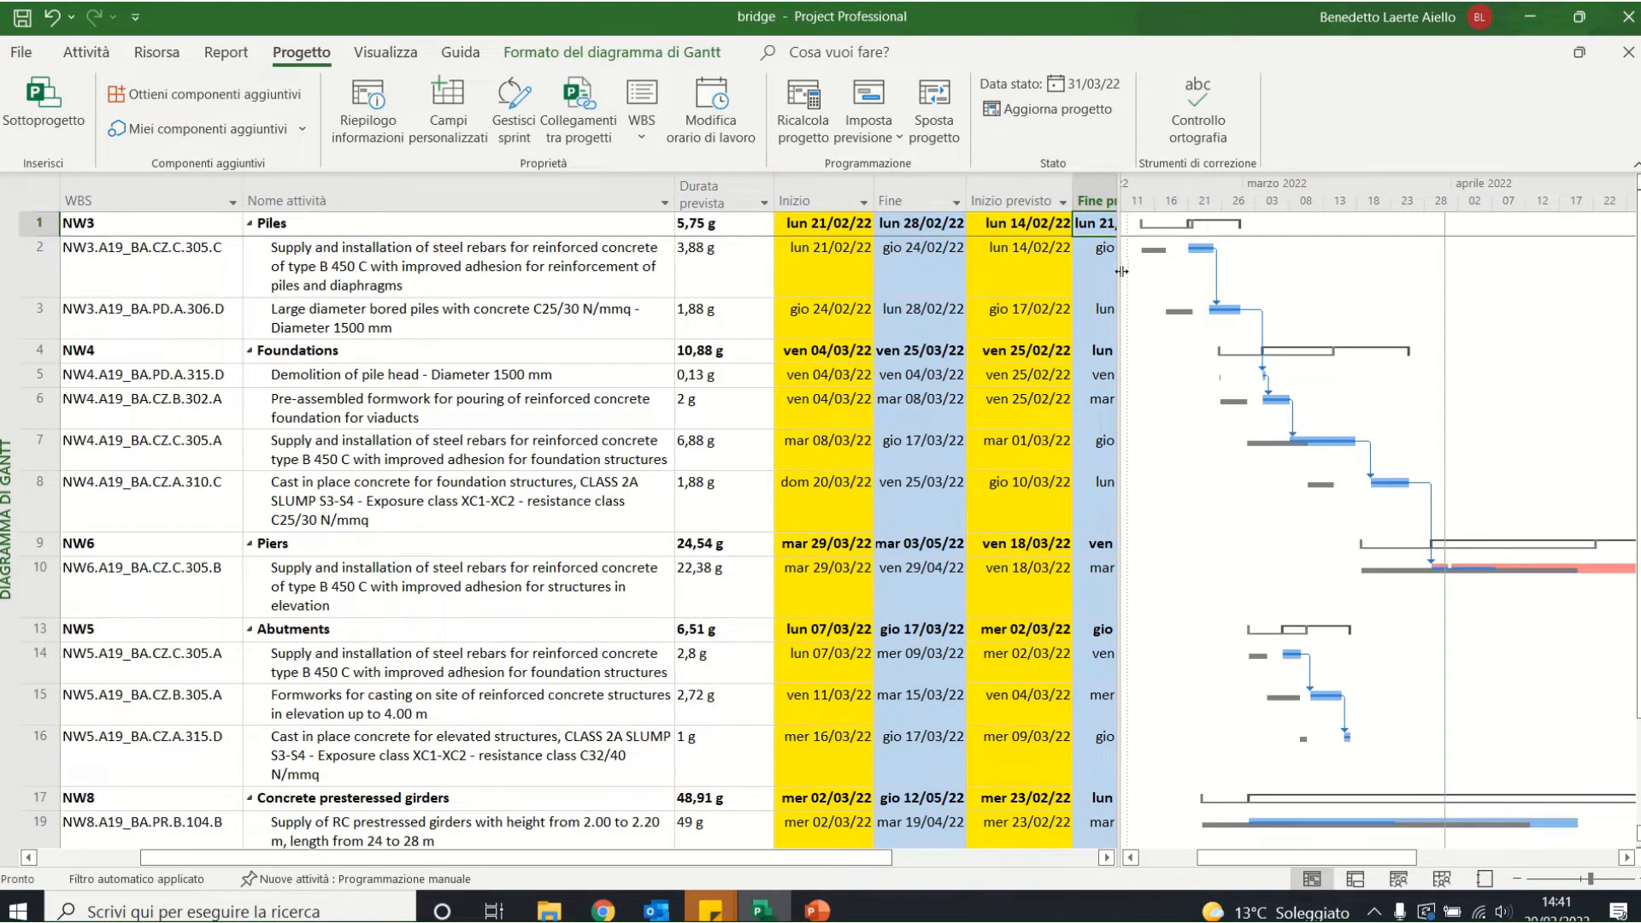
left_click_drag(1121, 267, 1221, 256)
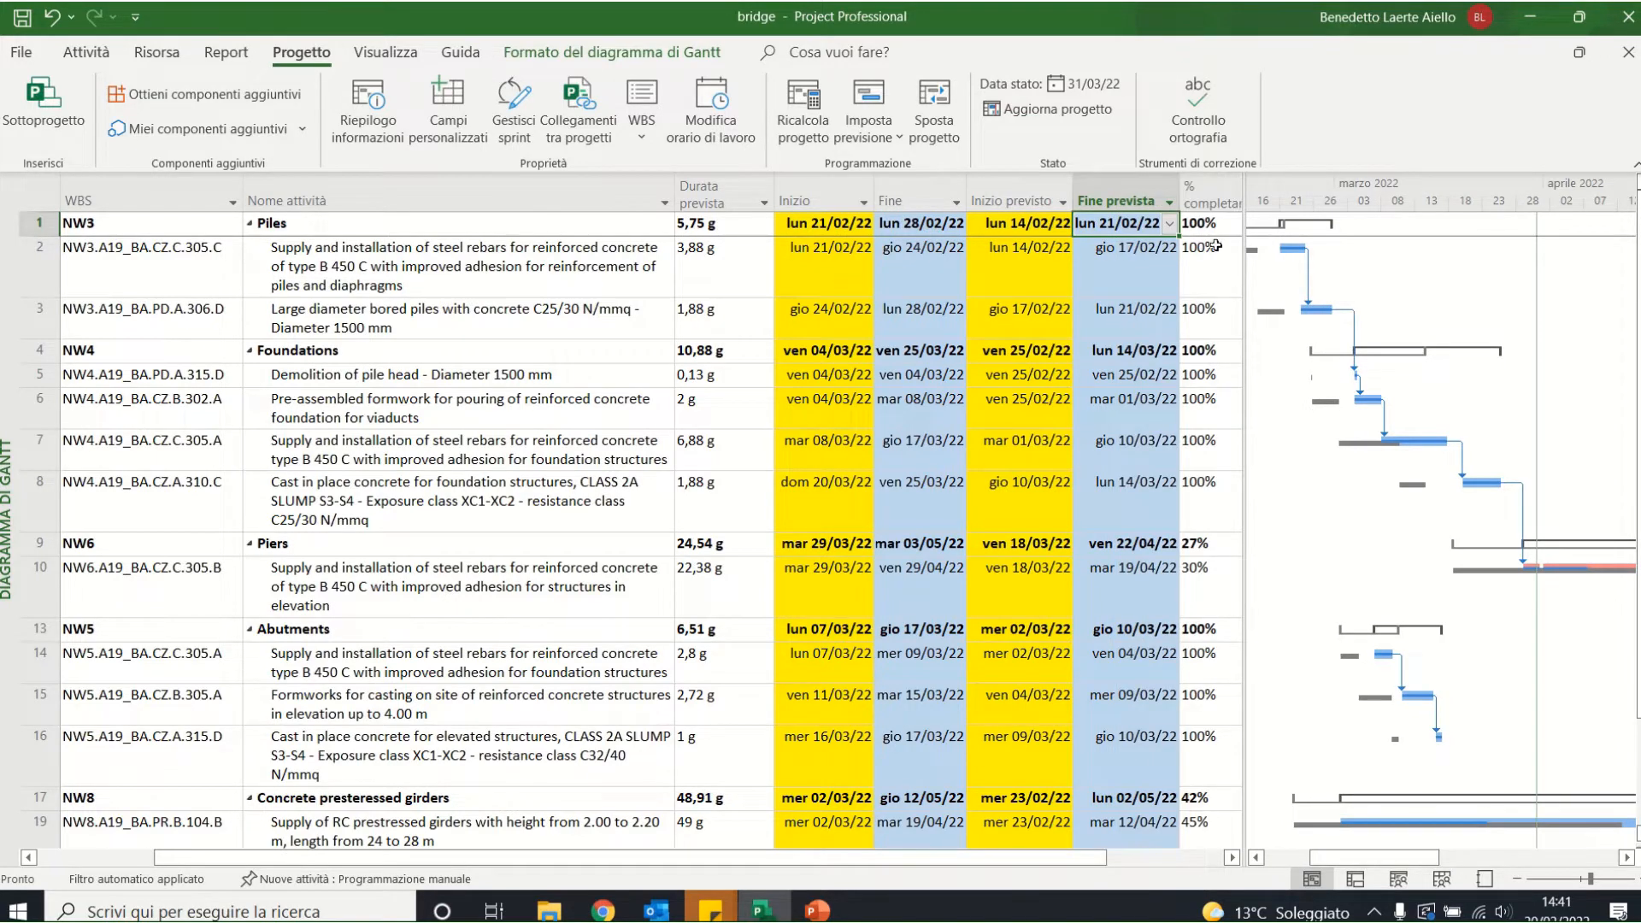
left_click(1207, 285)
left_click(1208, 314)
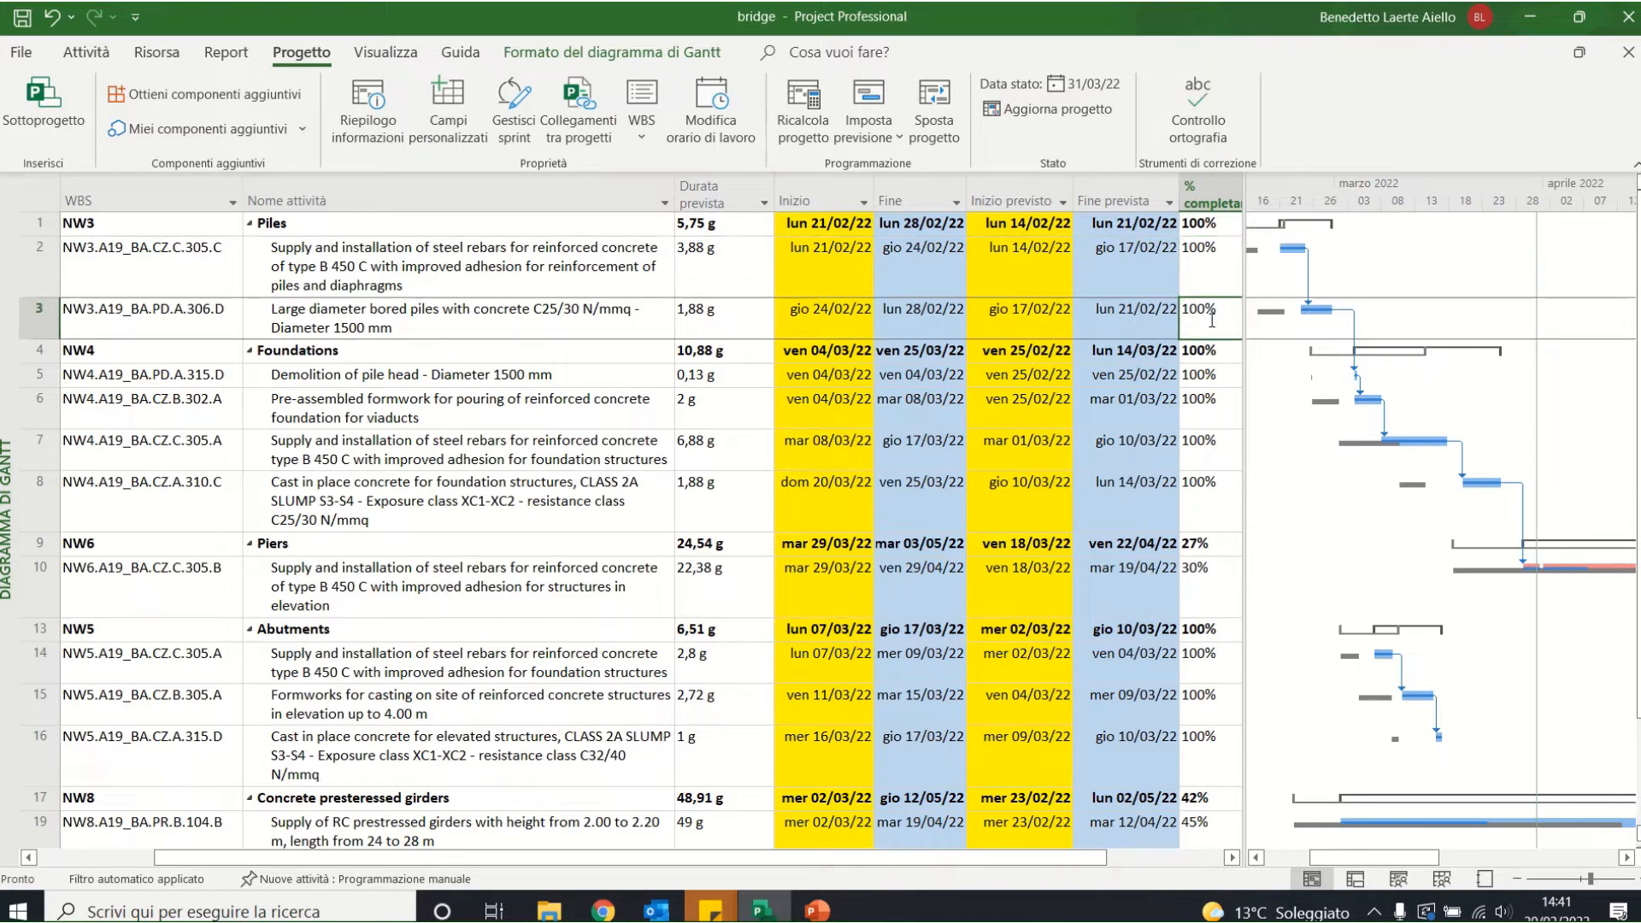
left_click(353, 376)
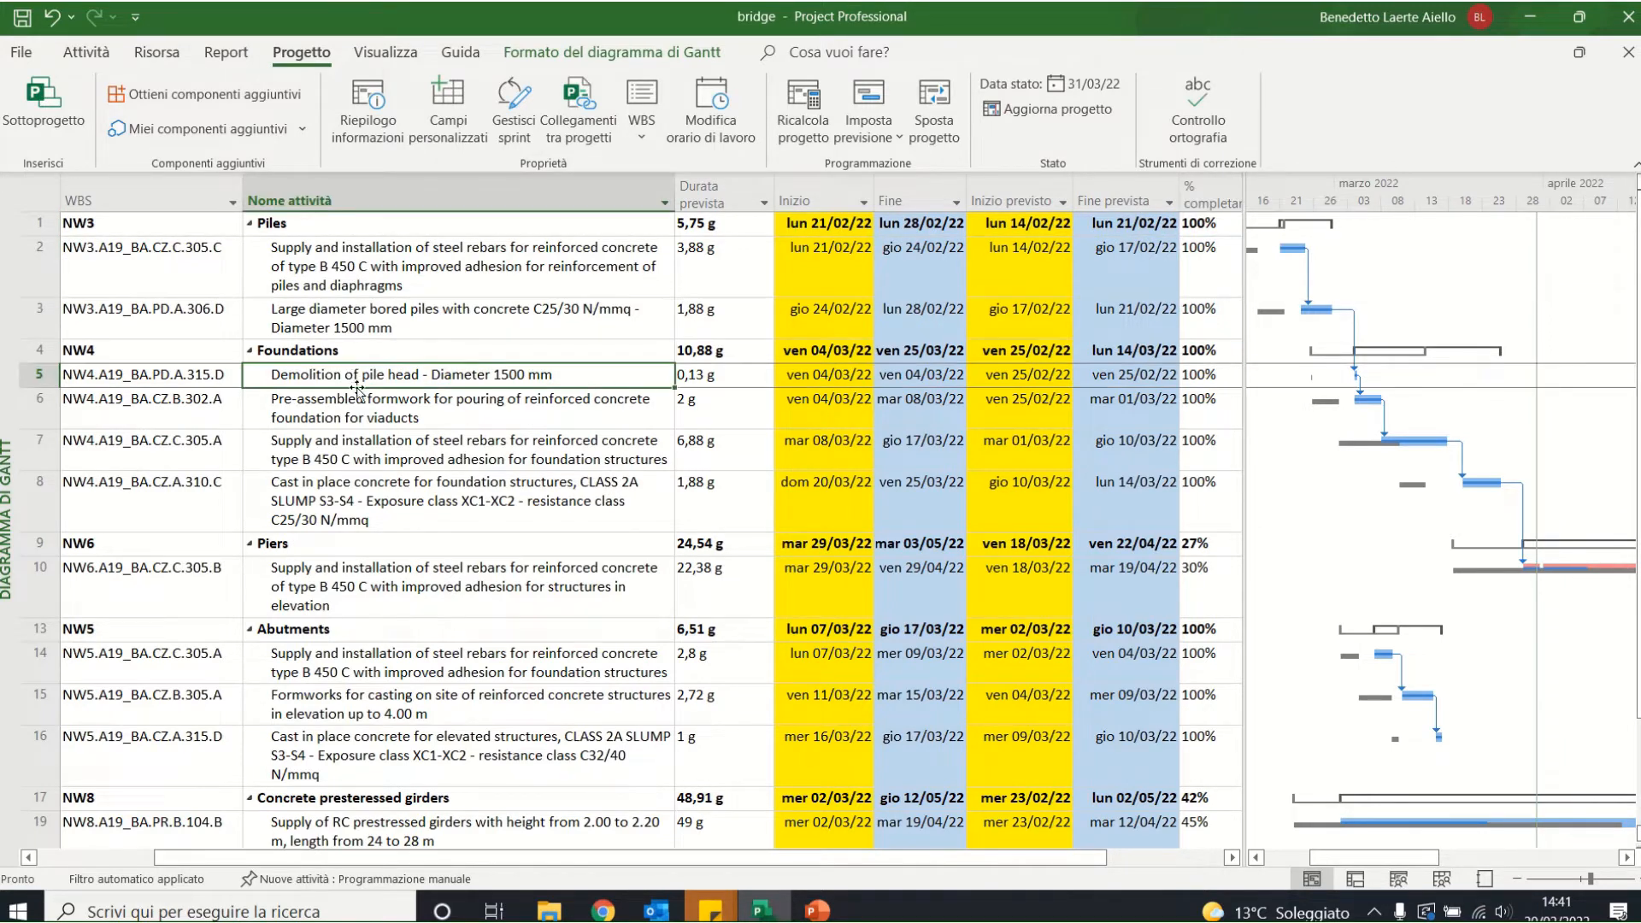
left_click(1202, 392)
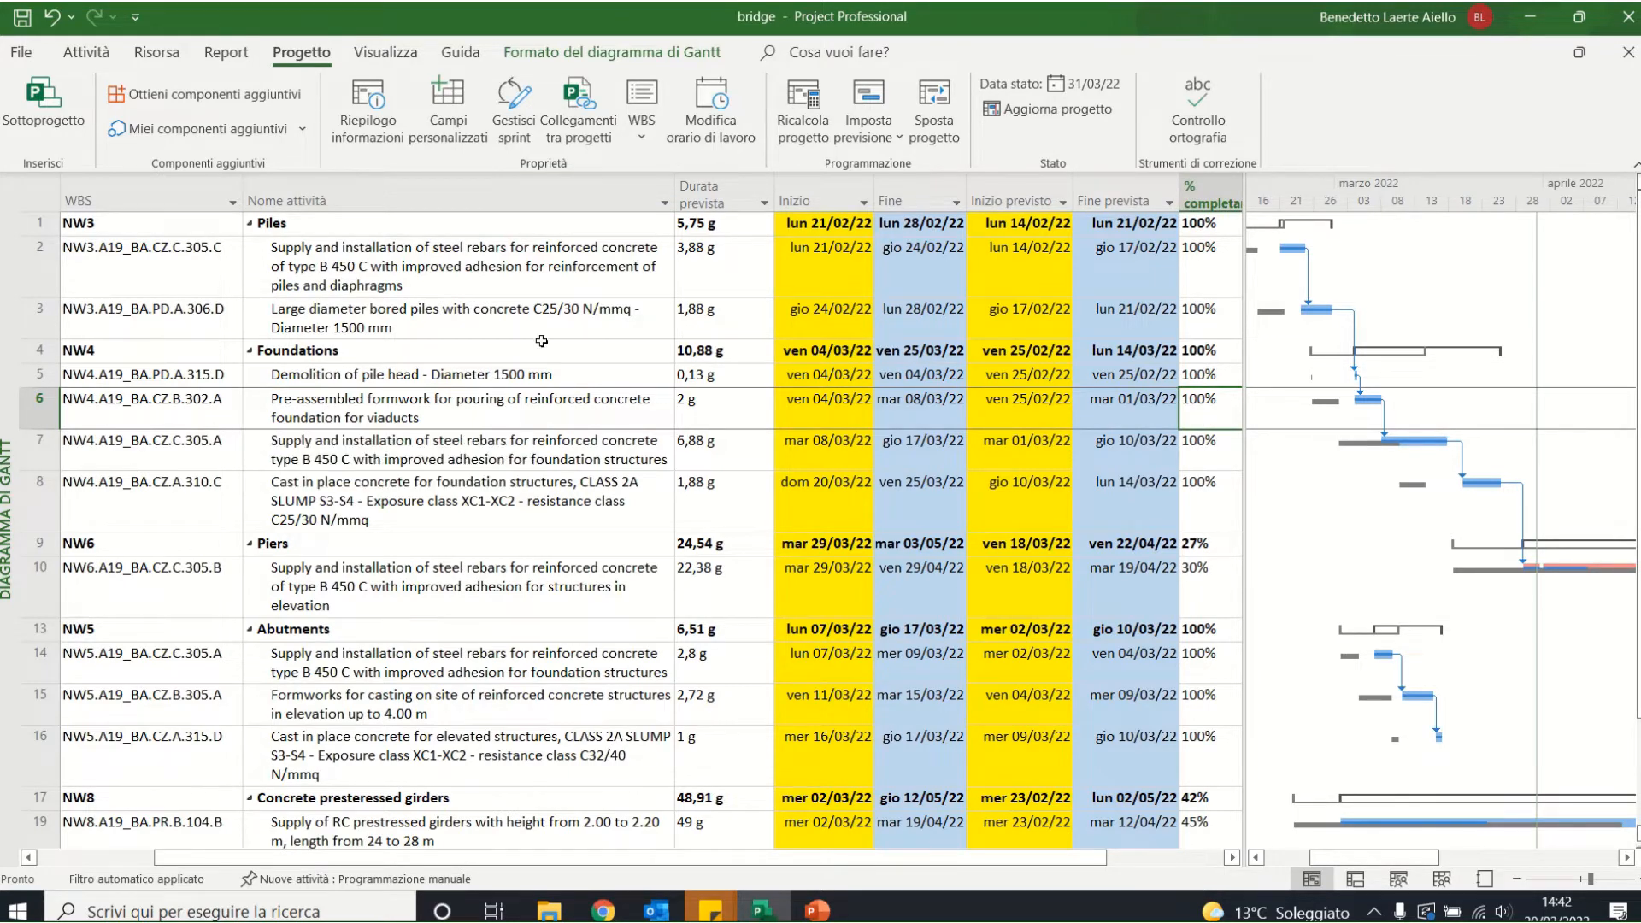
left_click(518, 440)
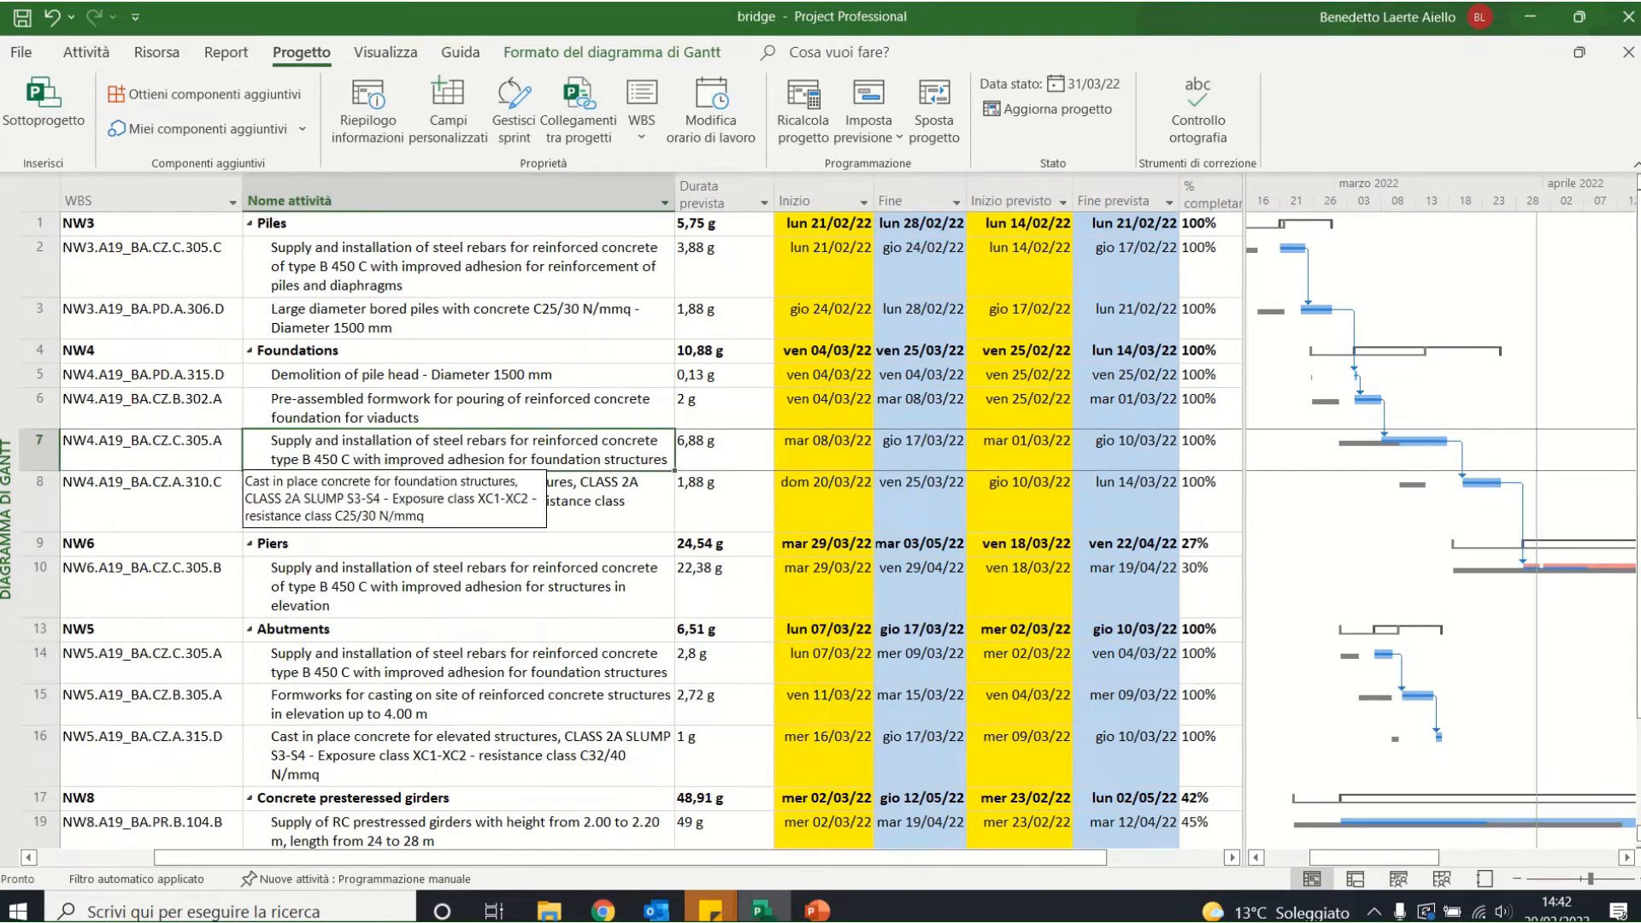
left_click(525, 491)
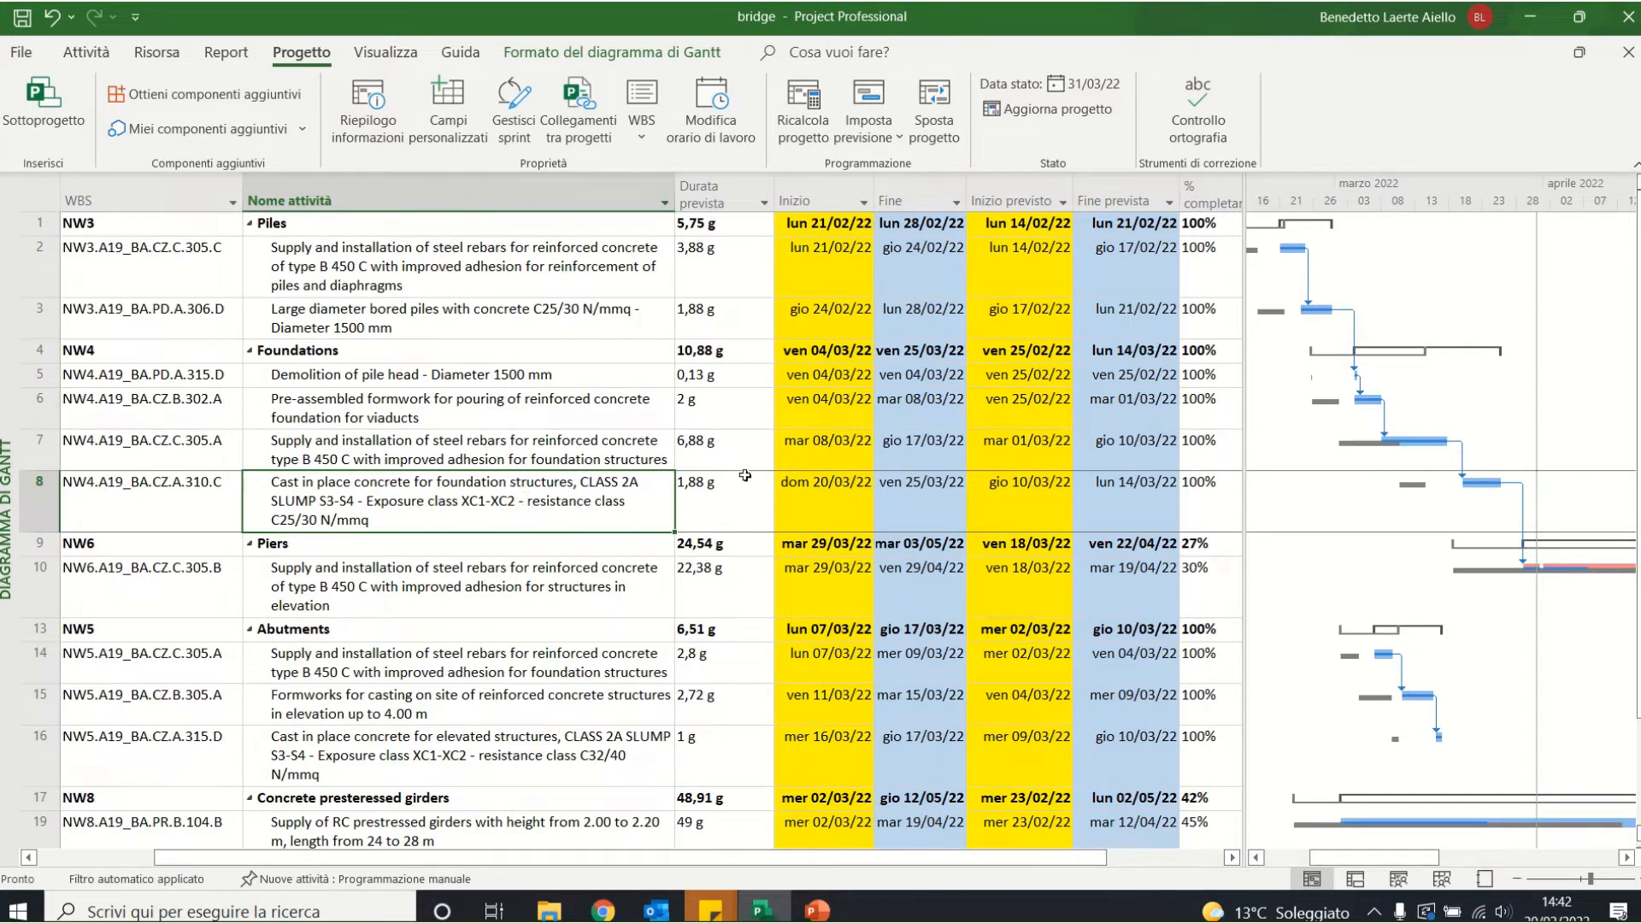
Compare Inizio with Inizio previsto for the foundation steel rebar activity and the first Piles activity.
mouse_move(1382, 441)
left_click(1027, 449)
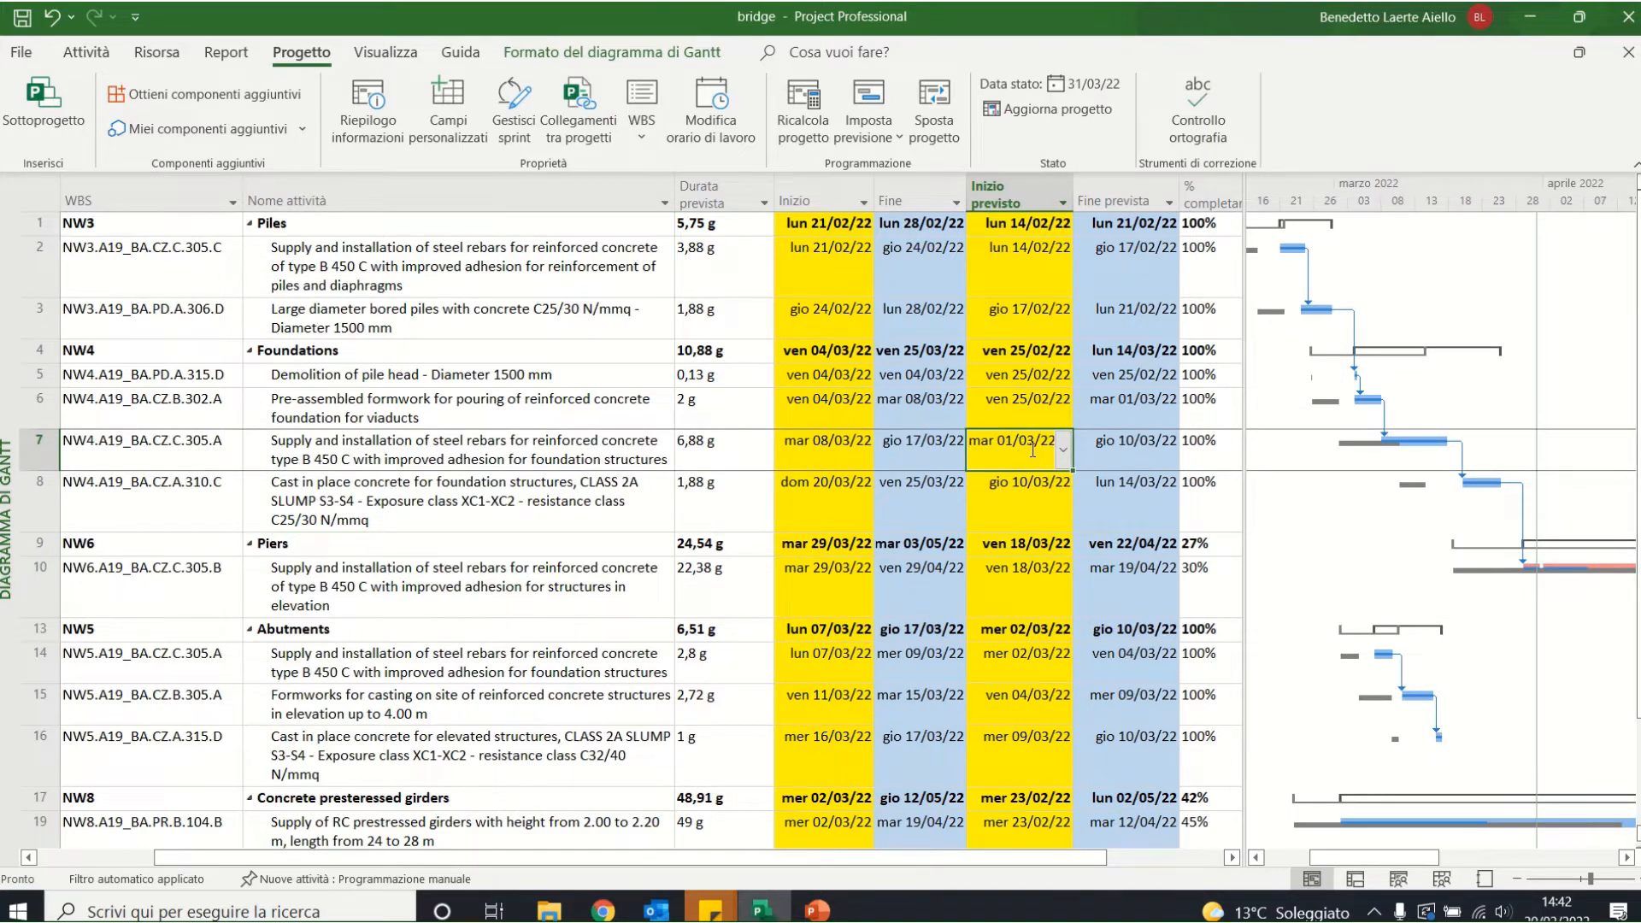
left_click(825, 454)
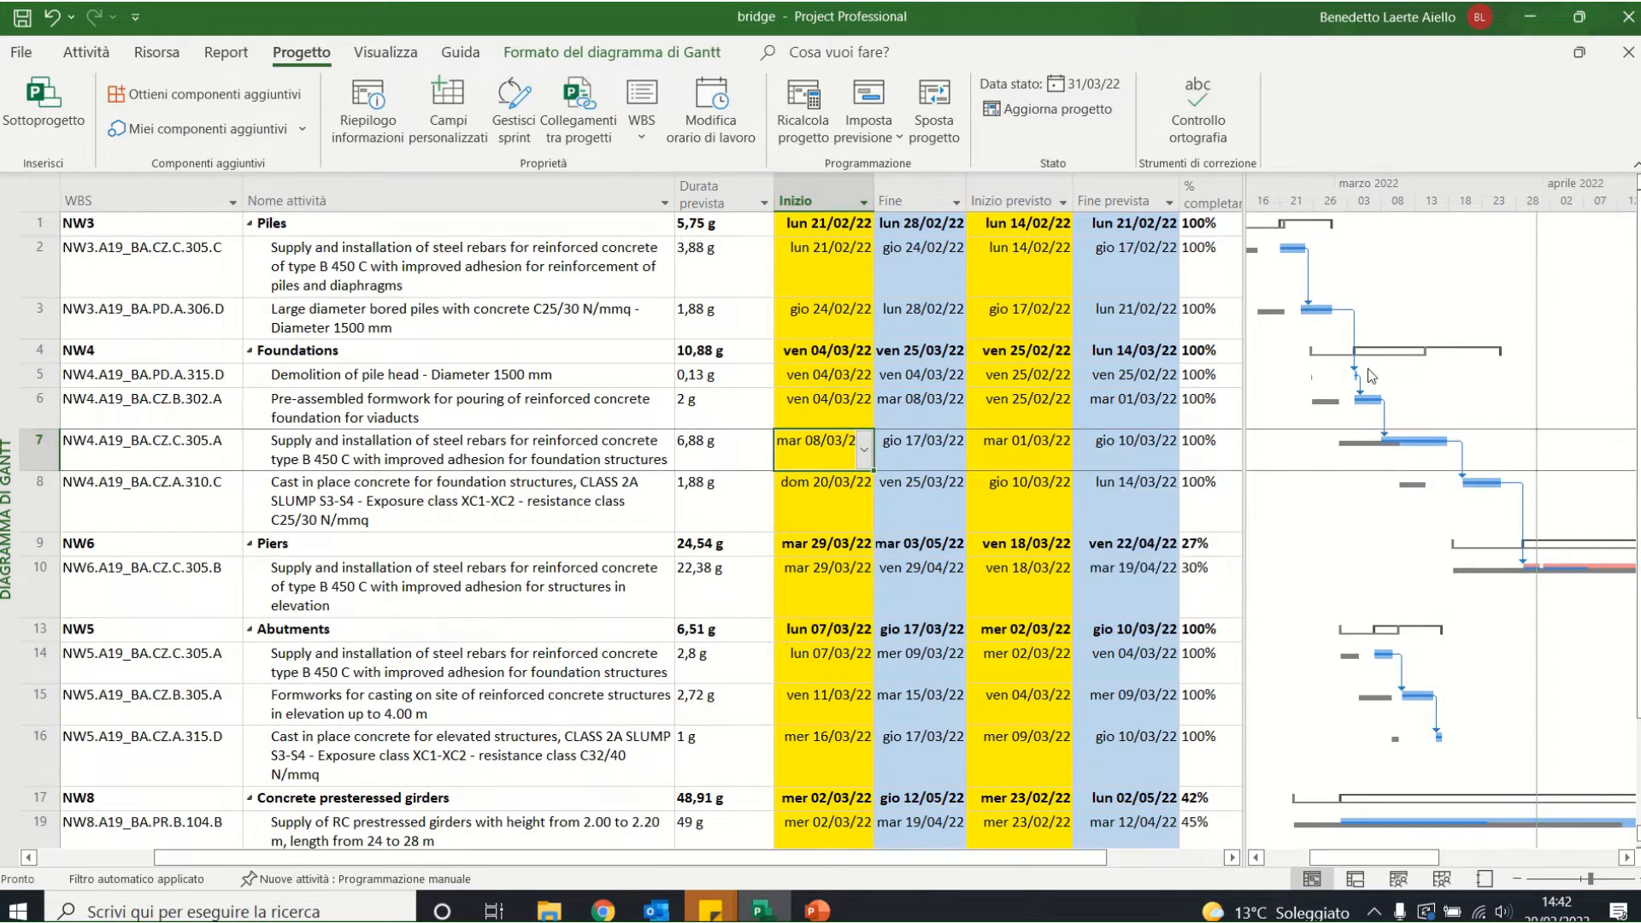
left_click(845, 270)
left_click(973, 274)
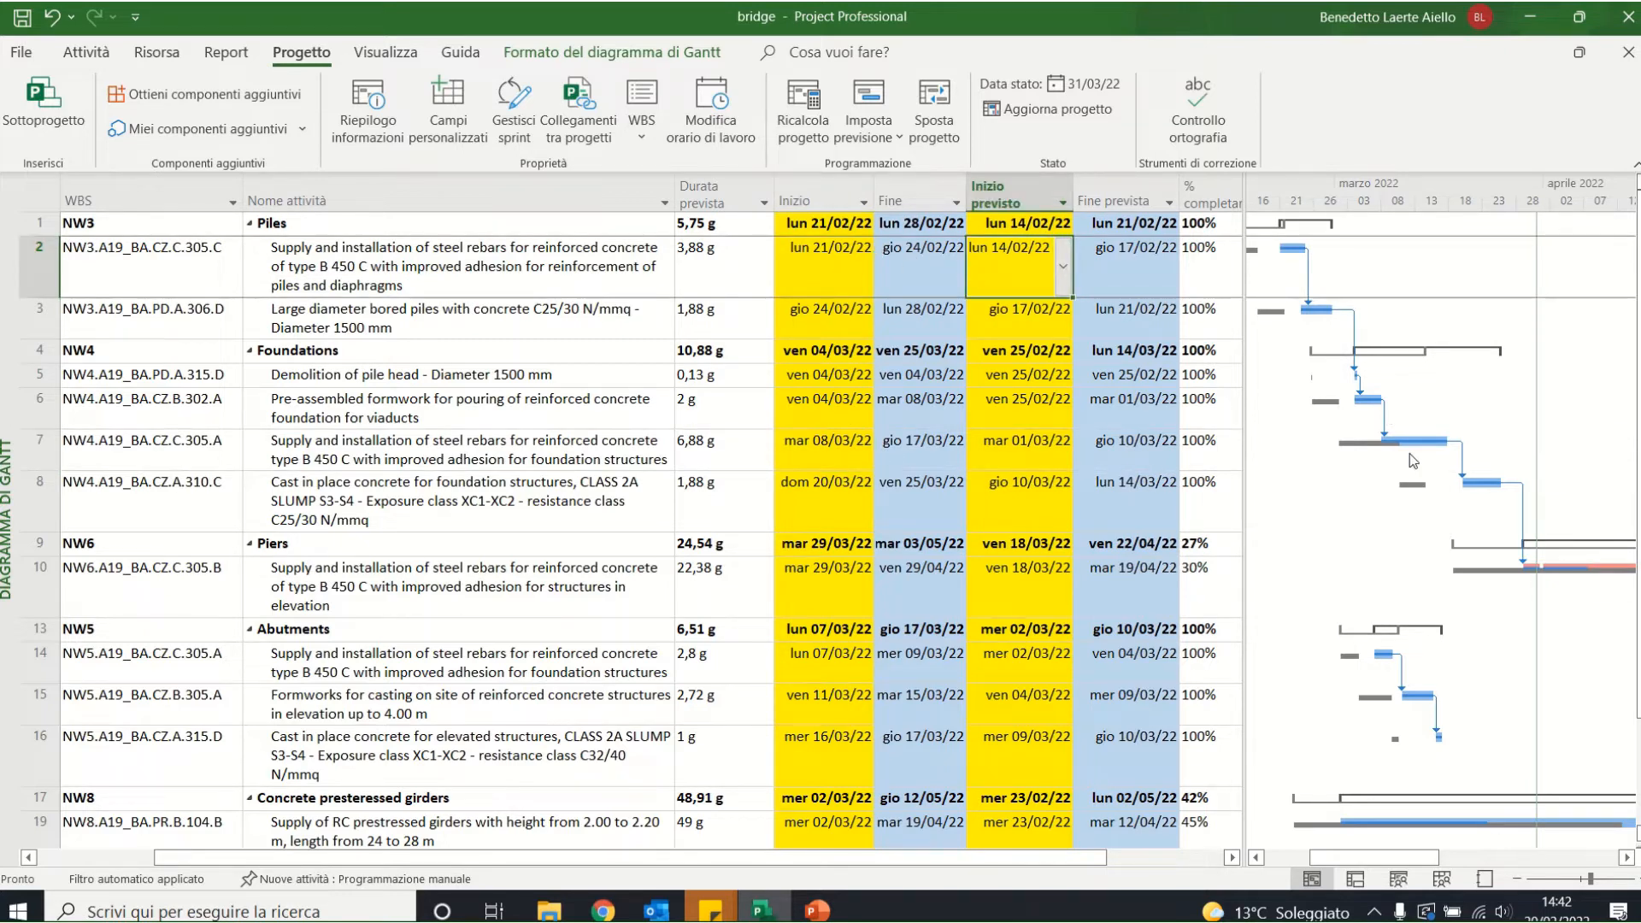
Examine the Piers steel rebar activity's Gantt bars through the end of April, together with its completion percentage.
left_click(1544, 571)
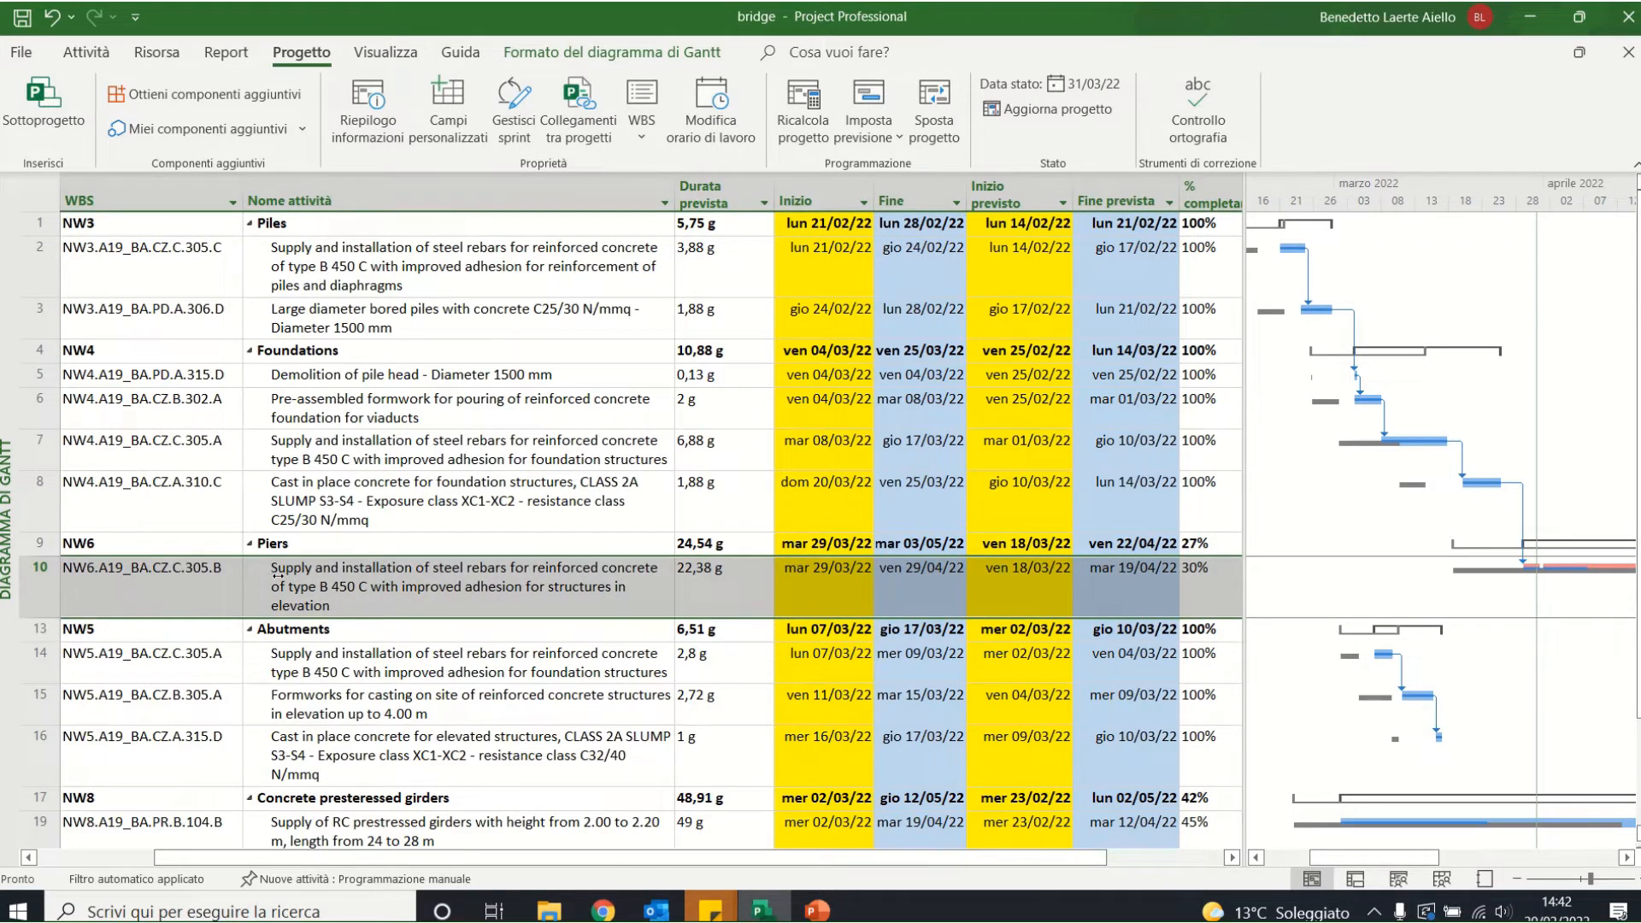
scroll(420, 474, "down", 1)
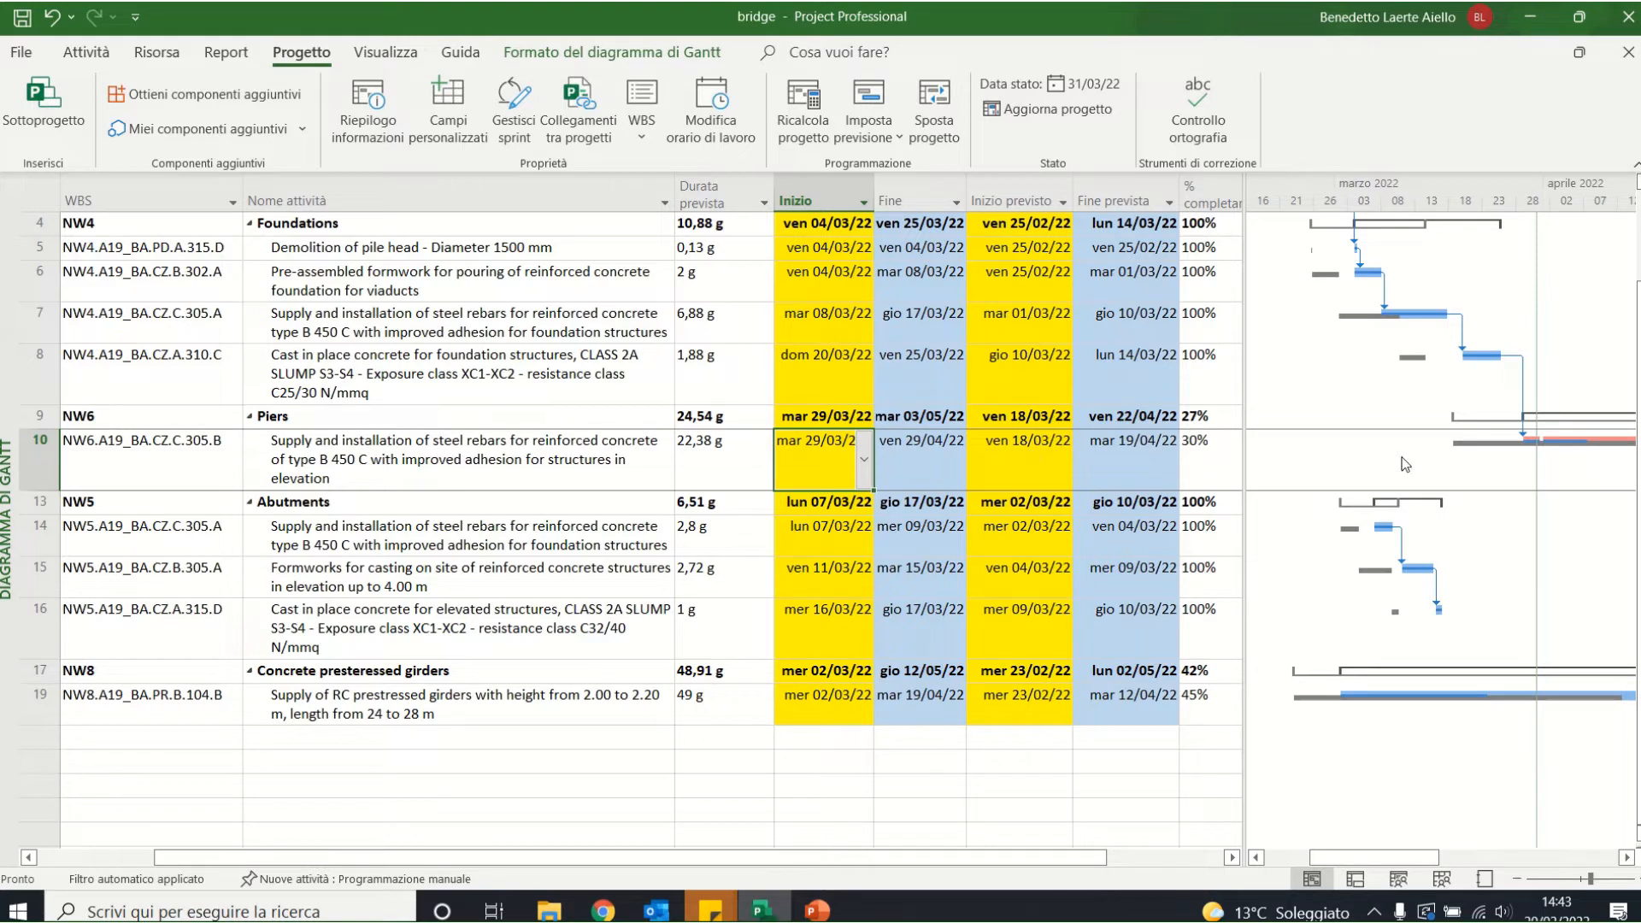
left_click(1217, 464)
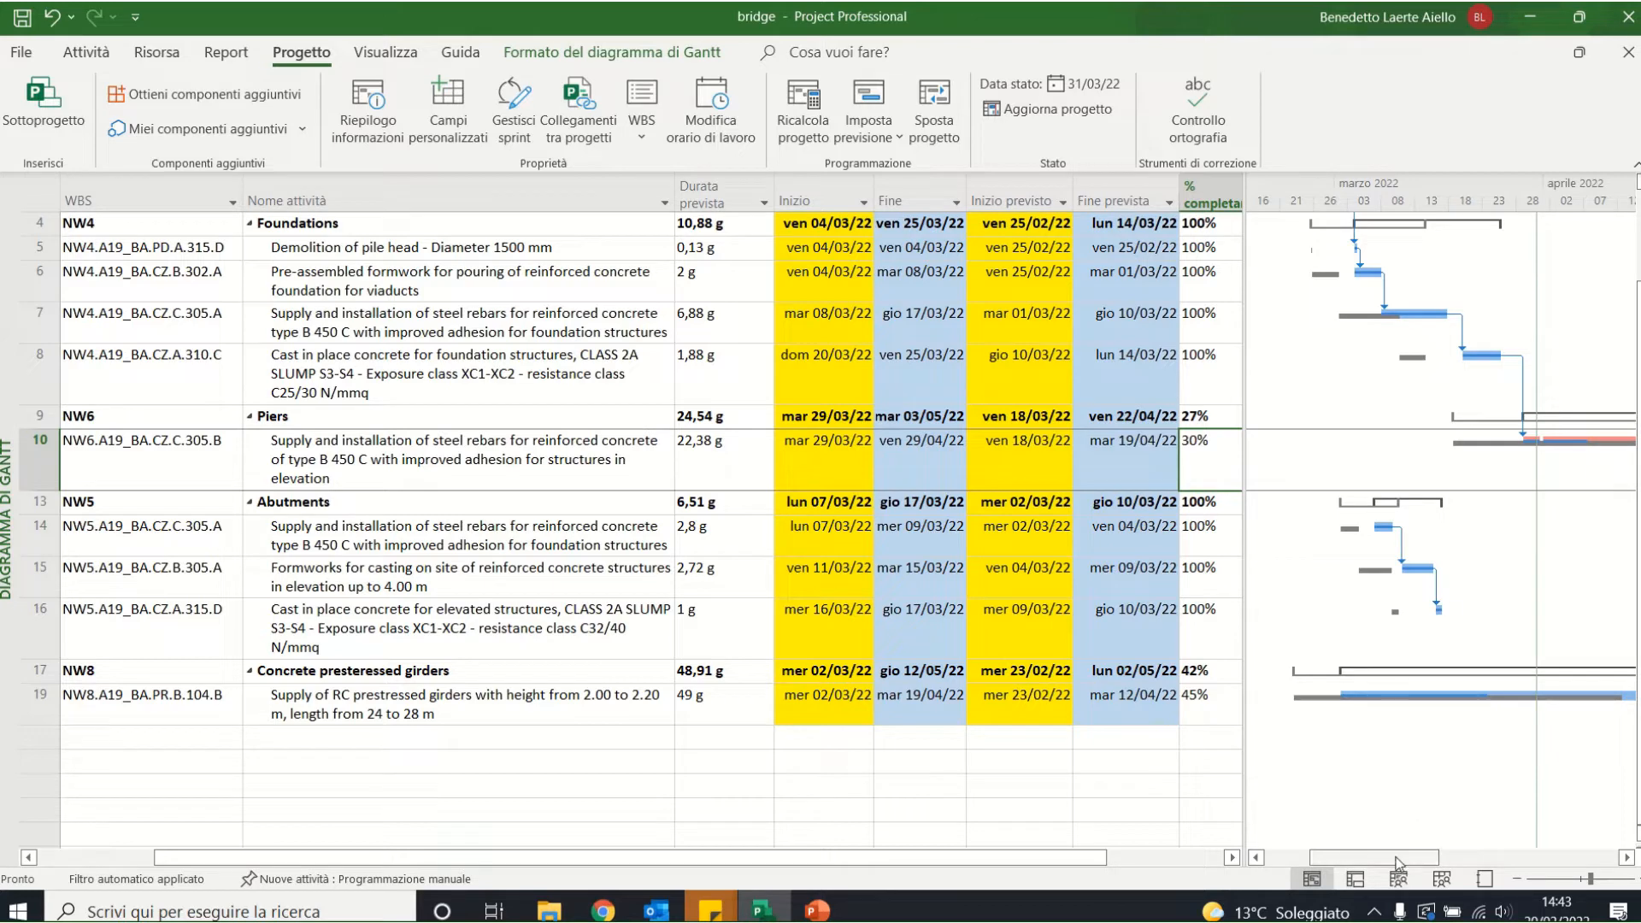
left_click_drag(1400, 858, 1457, 858)
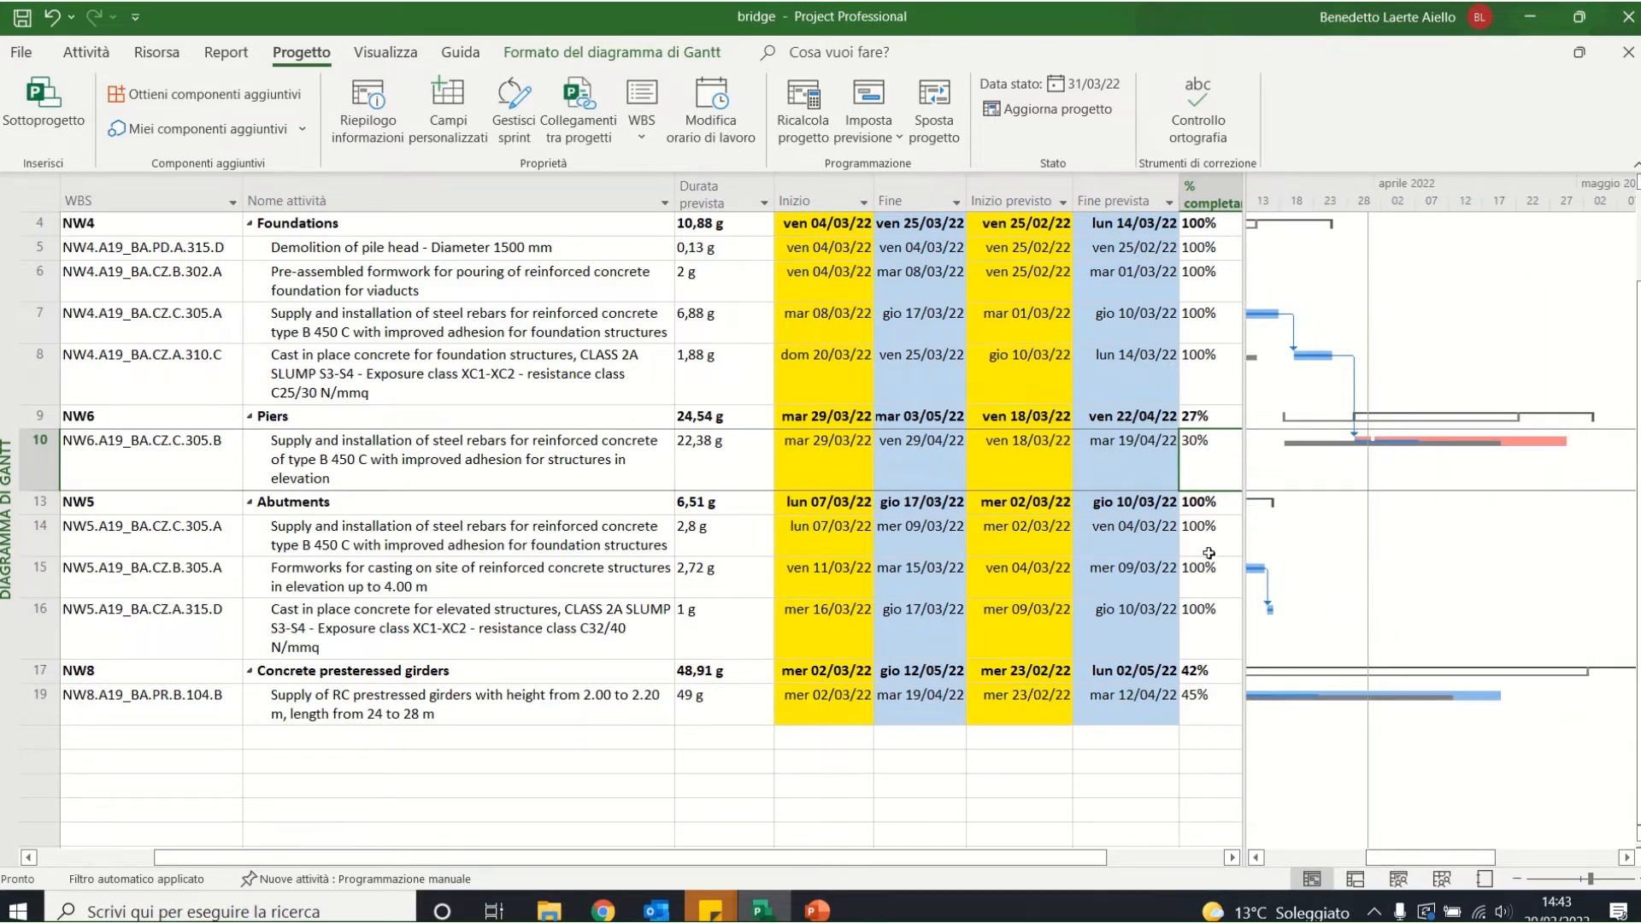
scroll(1208, 547, "up", 1)
scroll(1206, 541, "down", 1)
left_click_drag(1385, 857, 1327, 857)
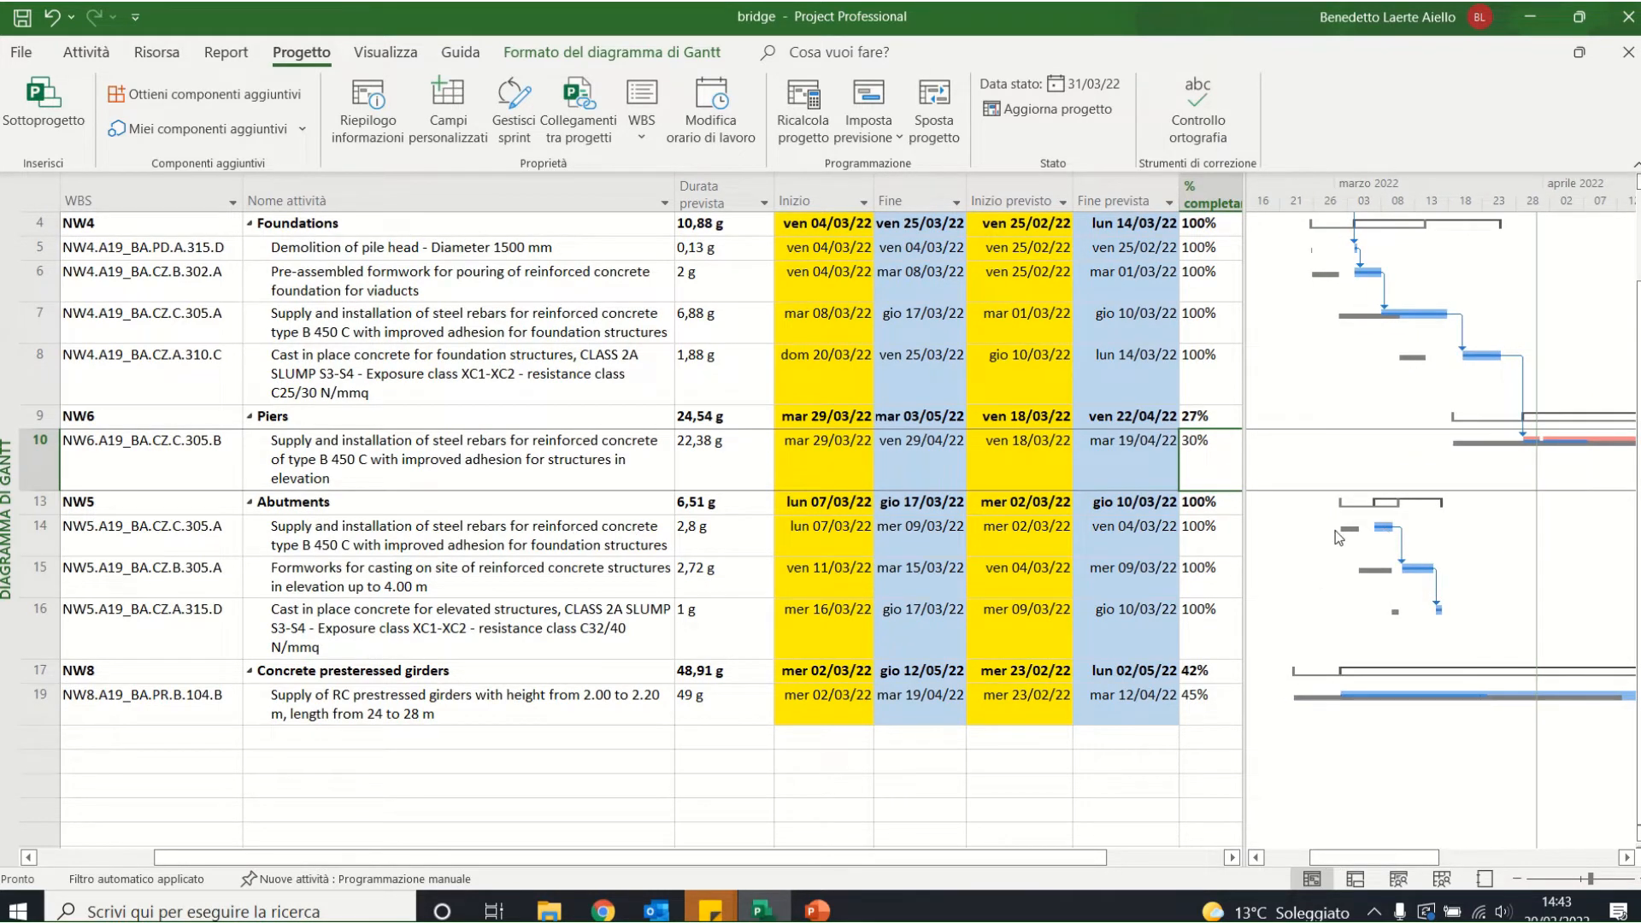
Check the completion of the three Abutments activities and the steel rebar activity's start date against its baseline.
left_click(1215, 528)
left_click(1204, 581)
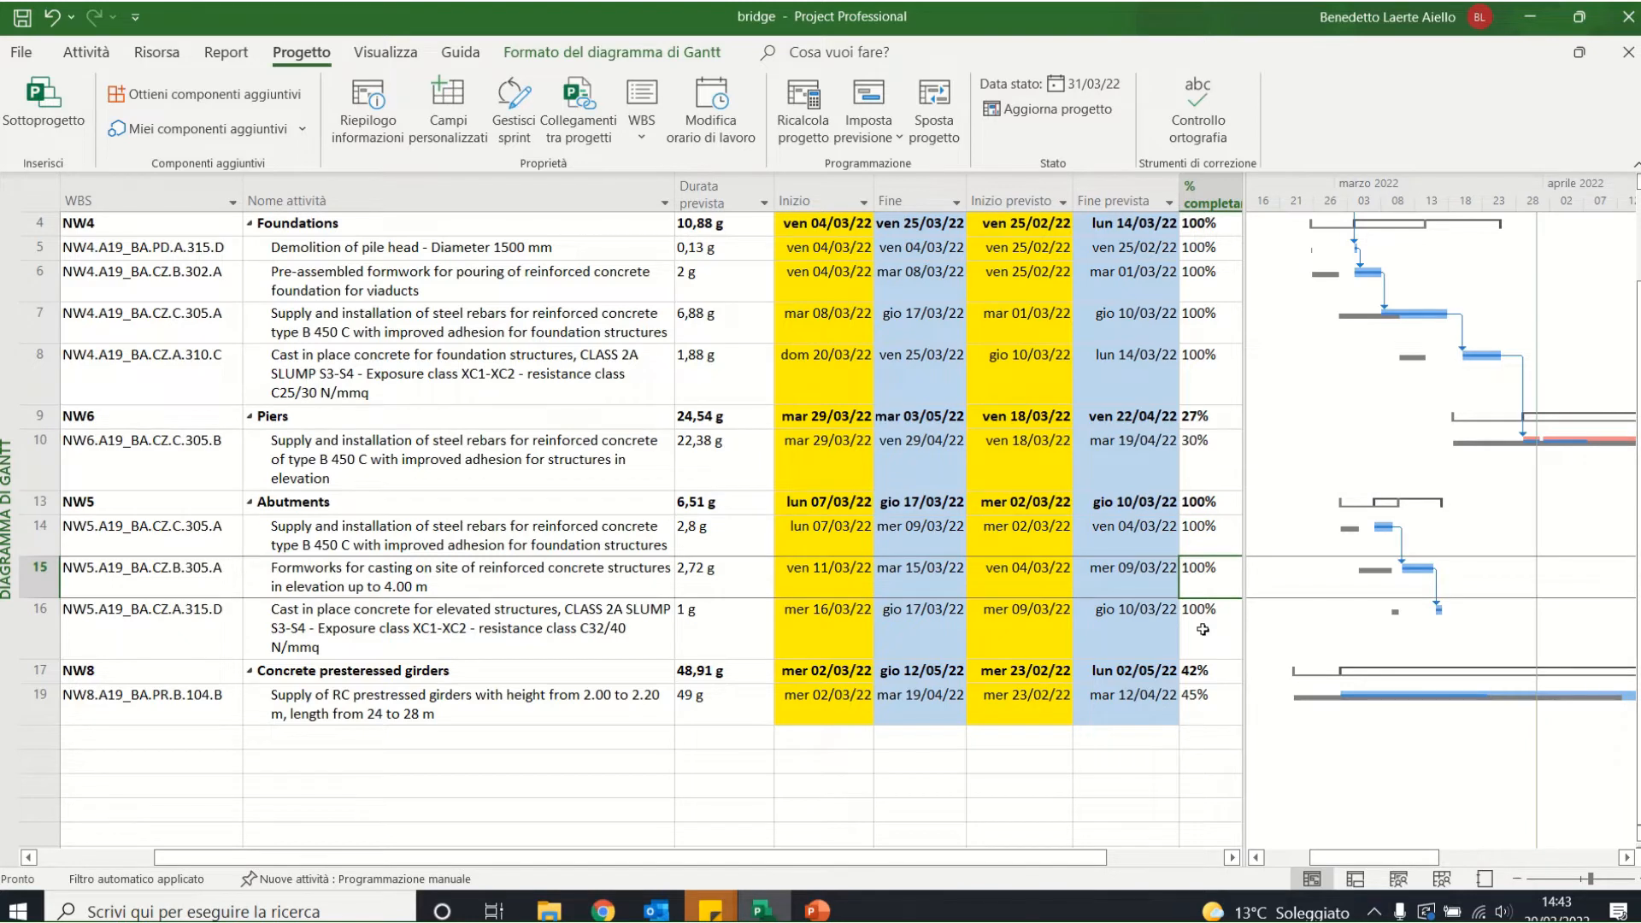
left_click(1204, 629)
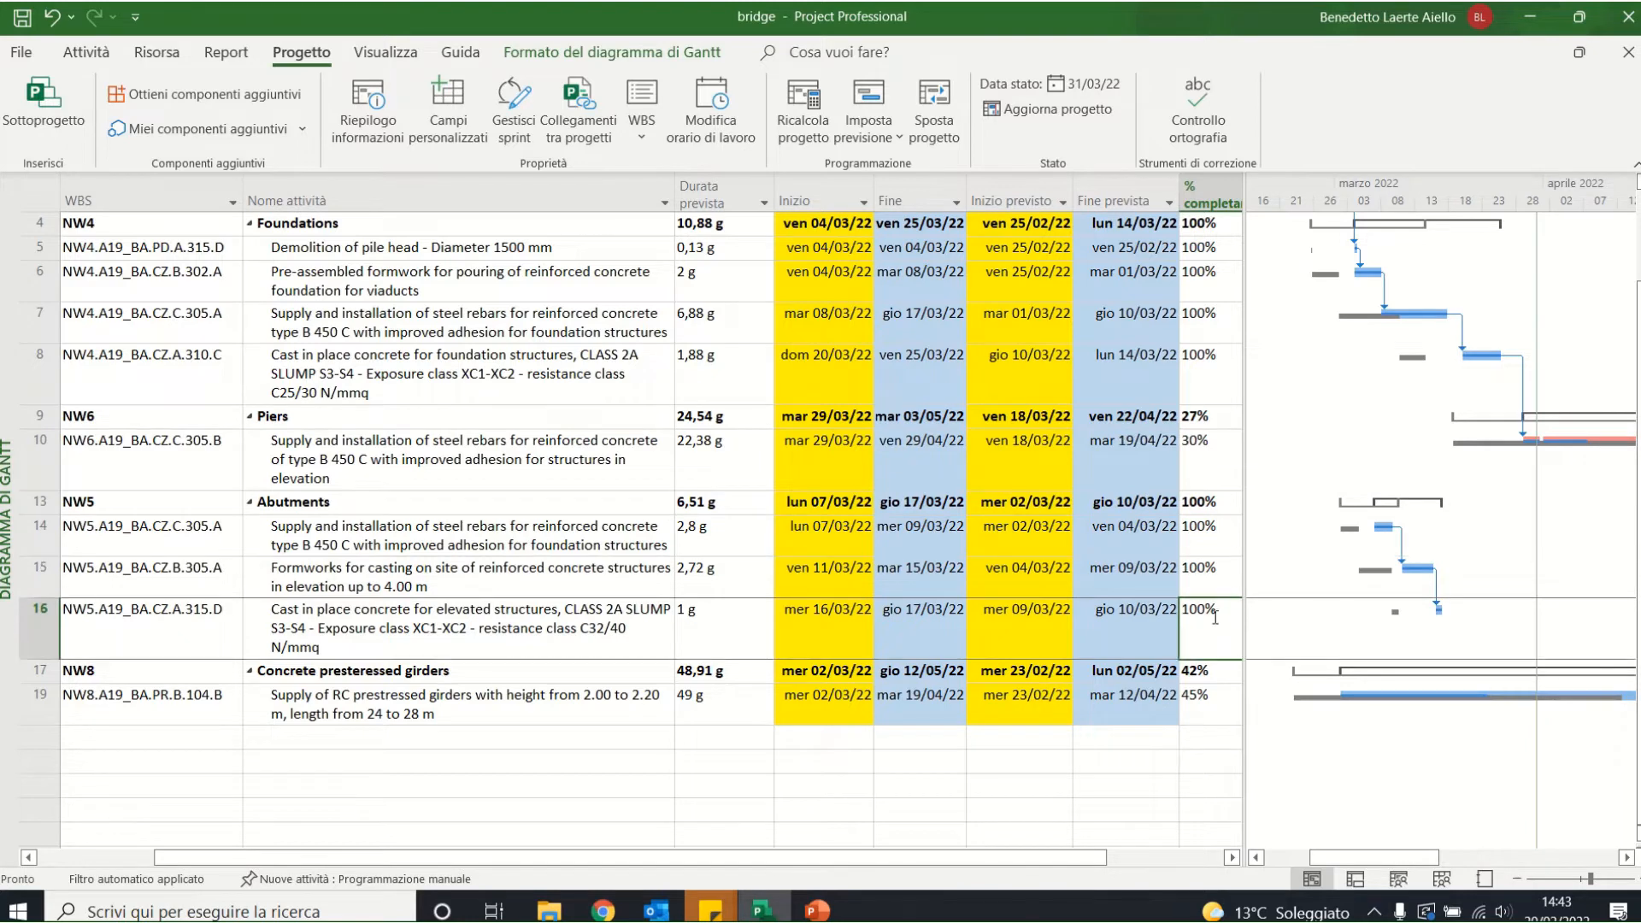
left_click(1352, 536)
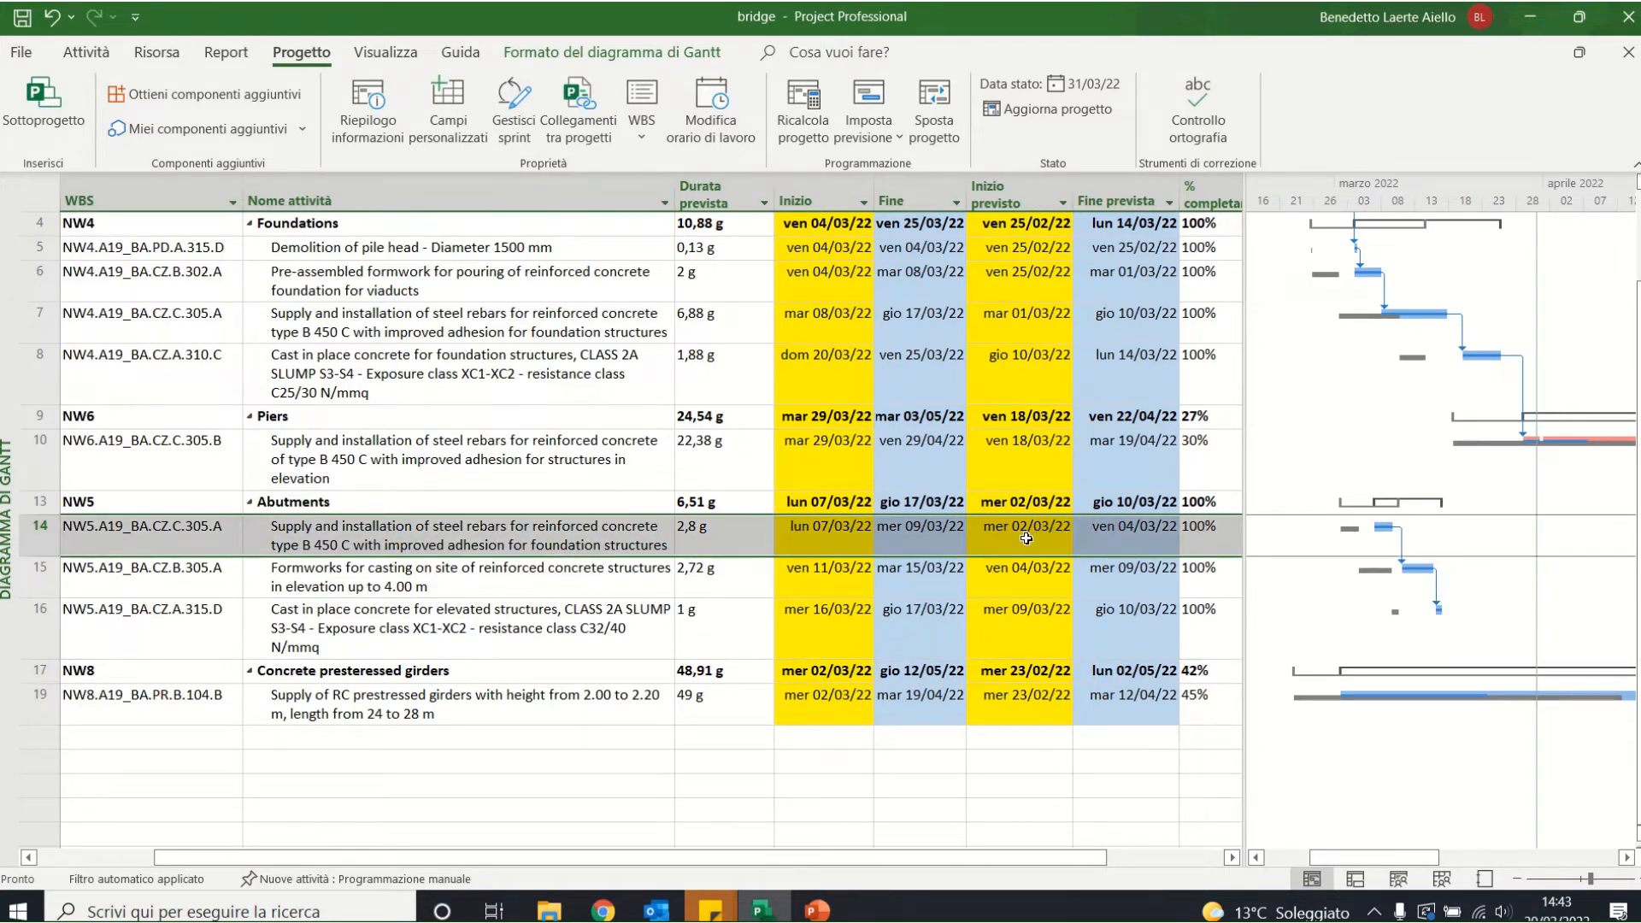
left_click(861, 545)
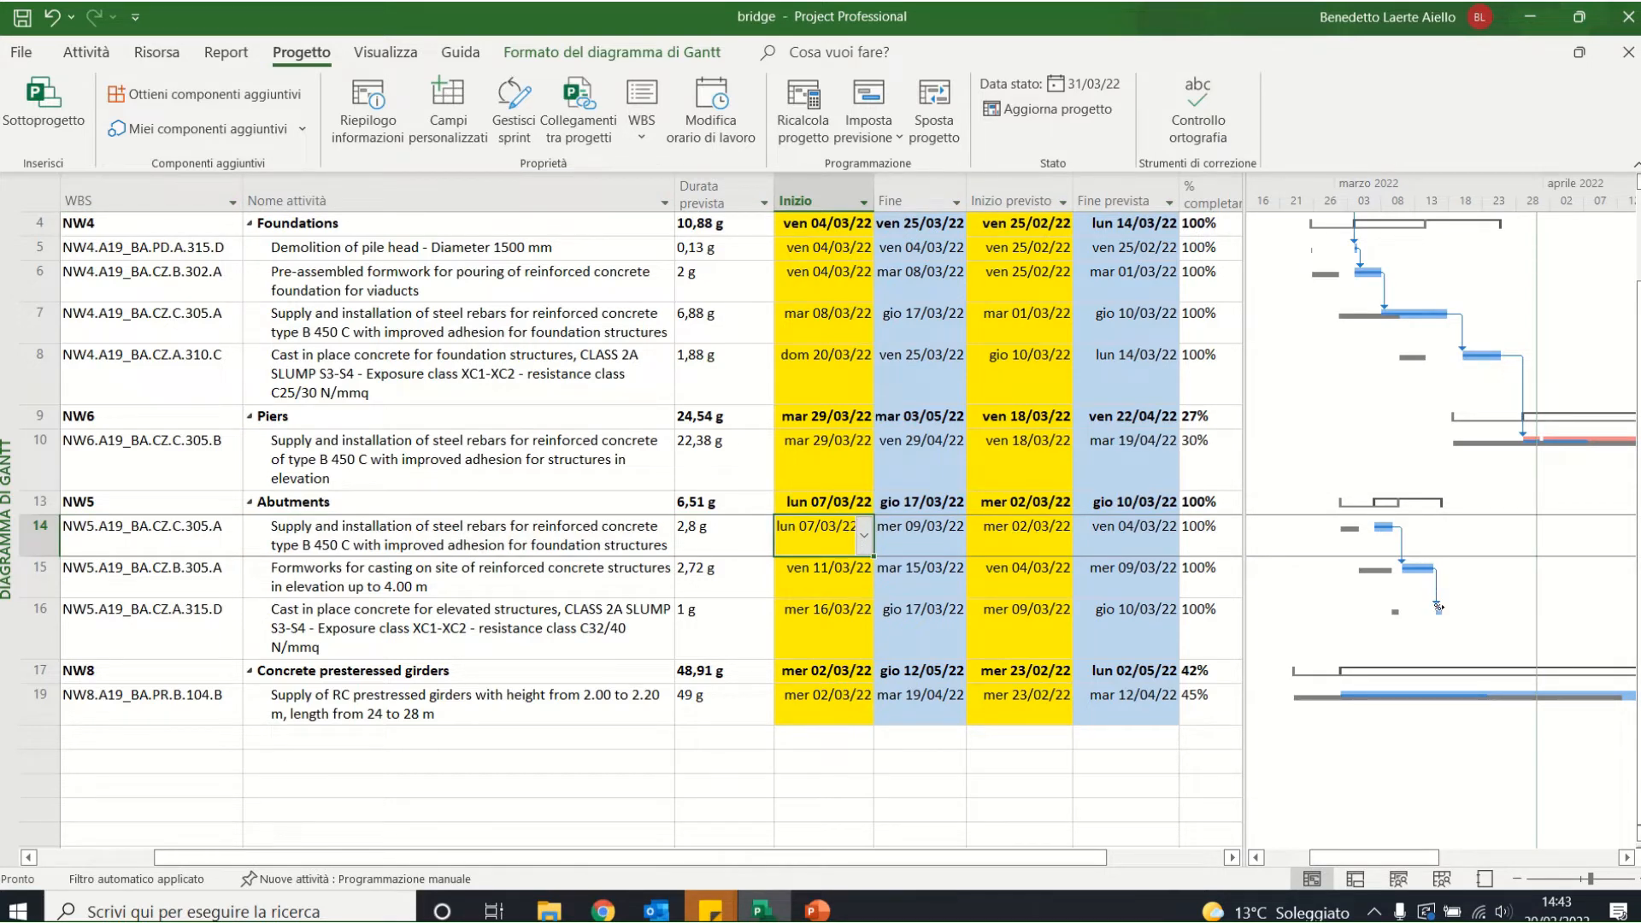
Check the completion of the Abutments elevated concrete casting activity and of the RC prestressed girder supply activity.
left_click(1223, 615)
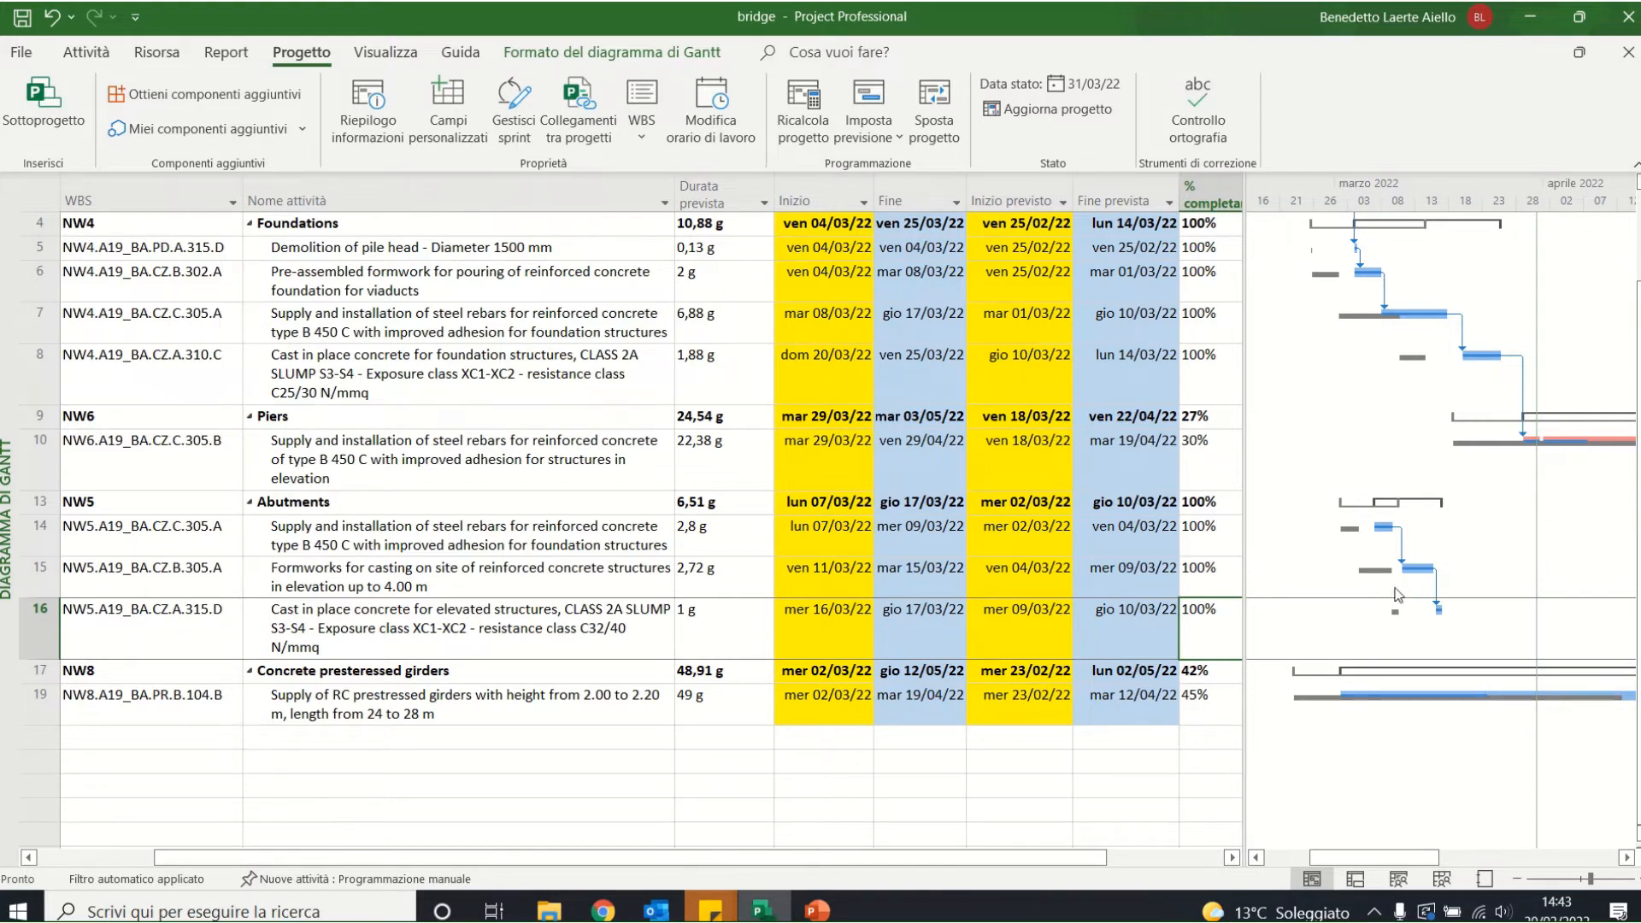
left_click_drag(1341, 861, 1352, 860)
left_click(1205, 711)
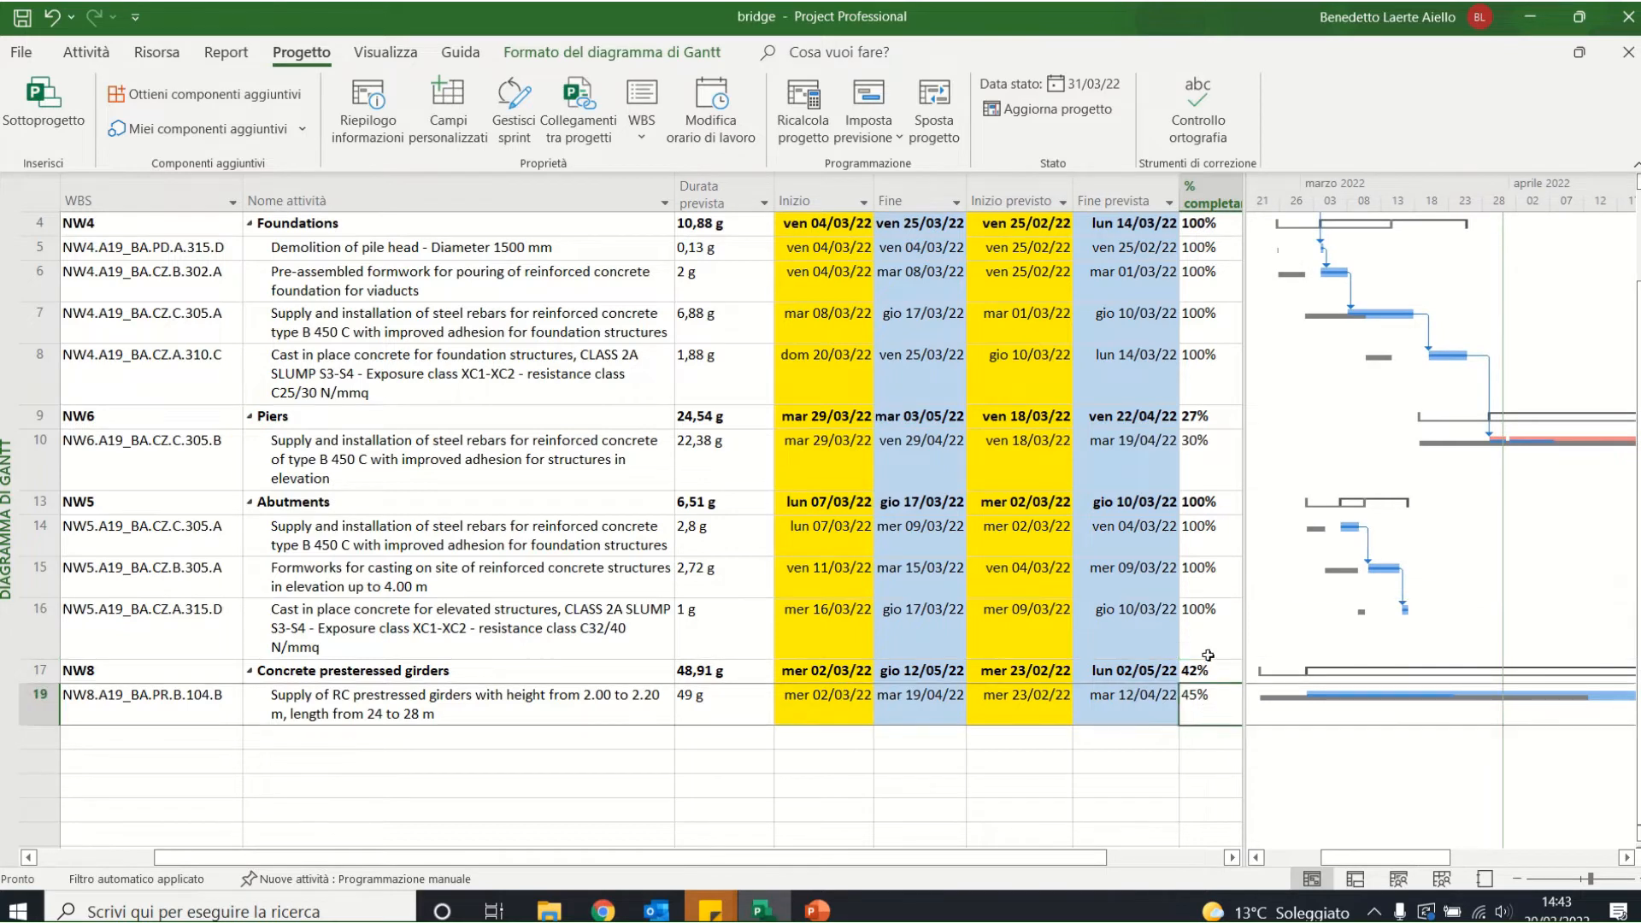
left_click(346, 705)
left_click_drag(1369, 856, 1355, 857)
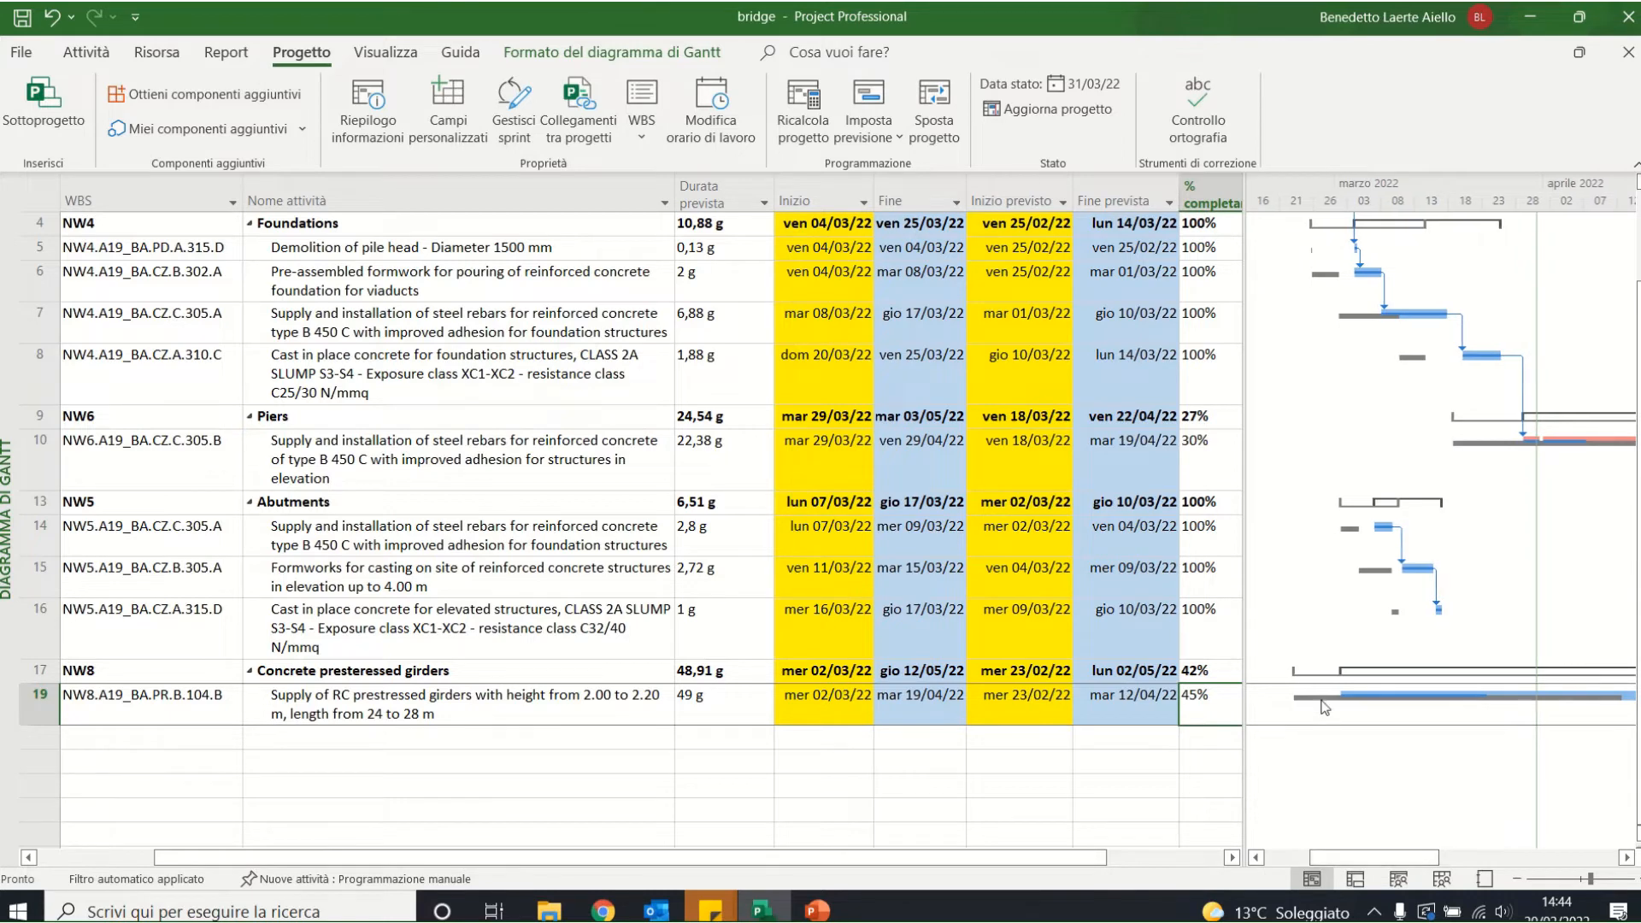
Compare Inizio previsto with Inizio for the girder supply activity and examine its Gantt bars on a monthly timescale.
left_click(1025, 707)
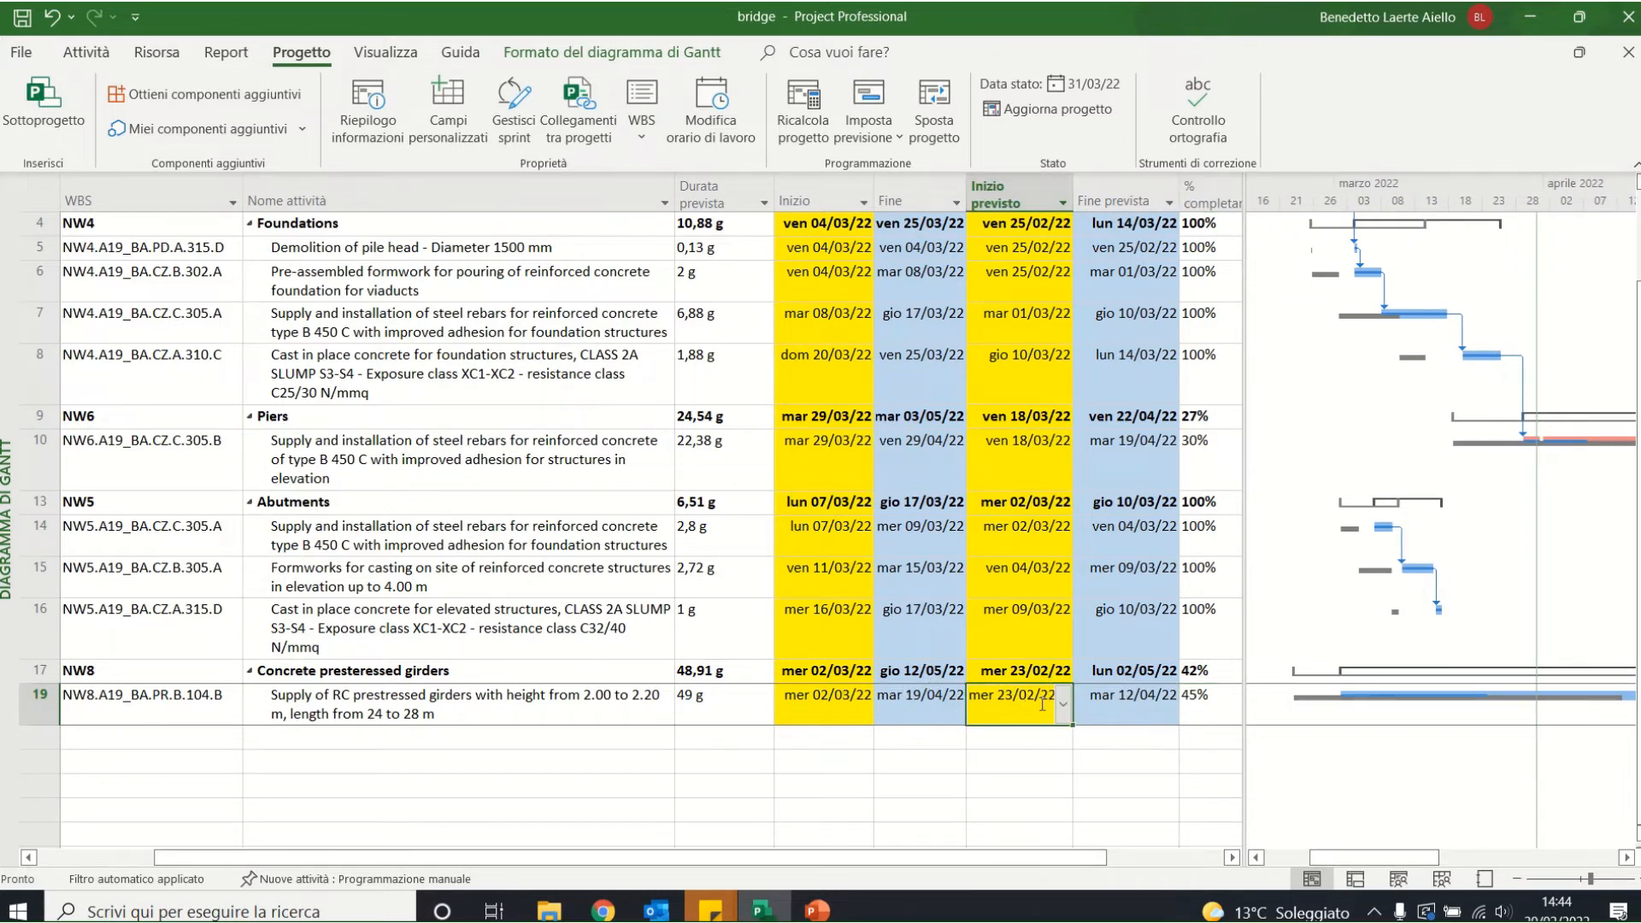
left_click(834, 713)
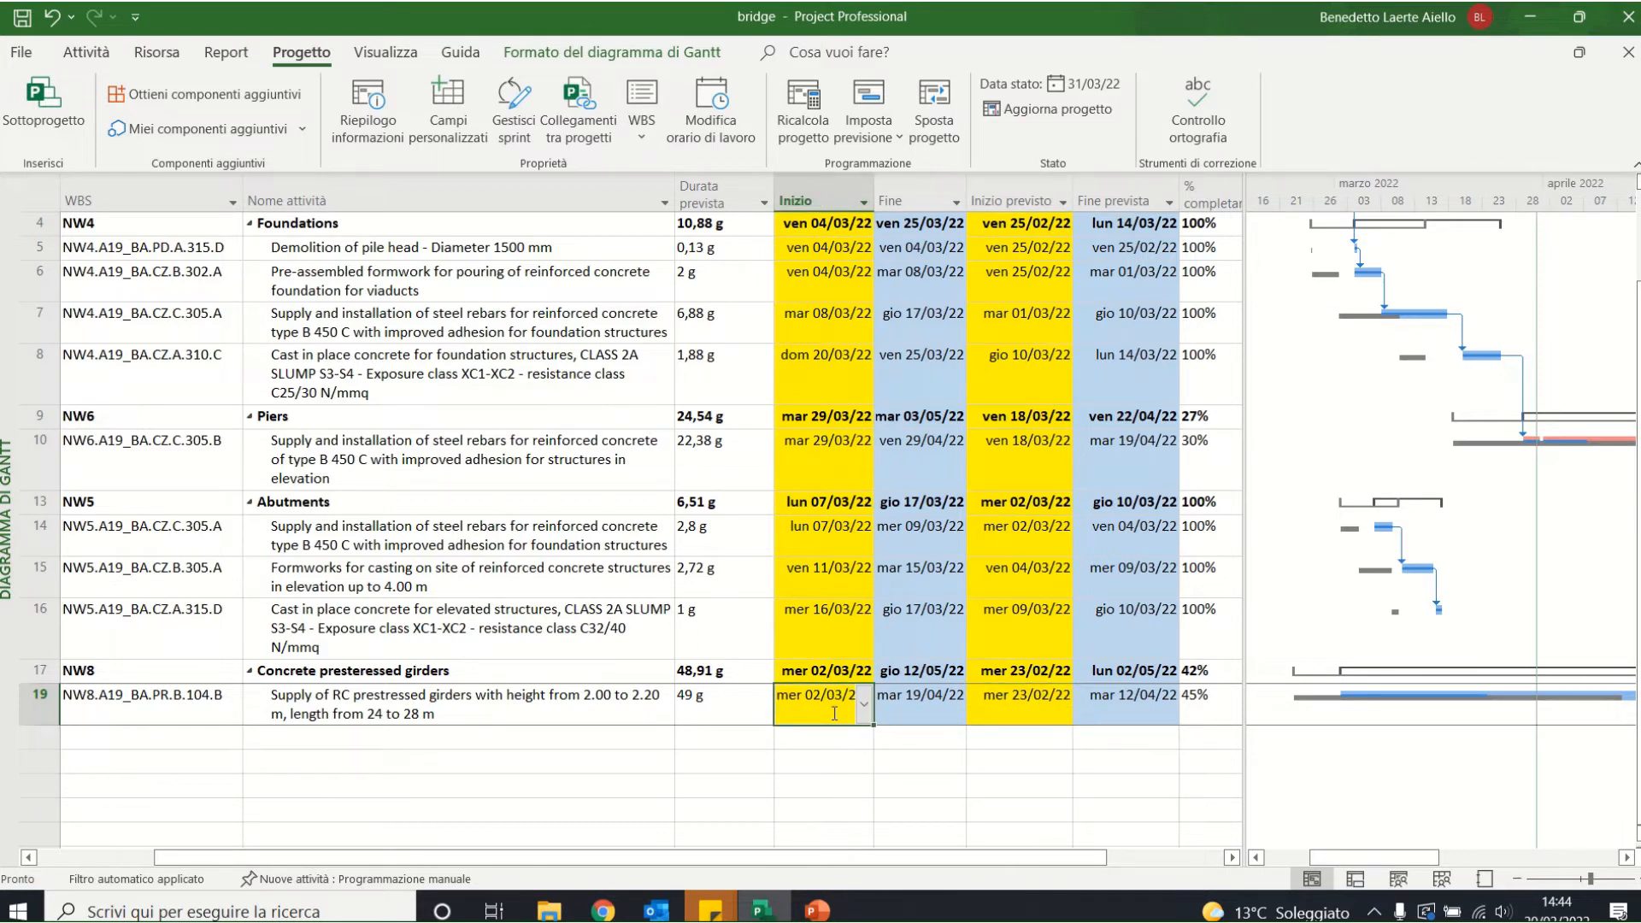
left_click(1506, 855)
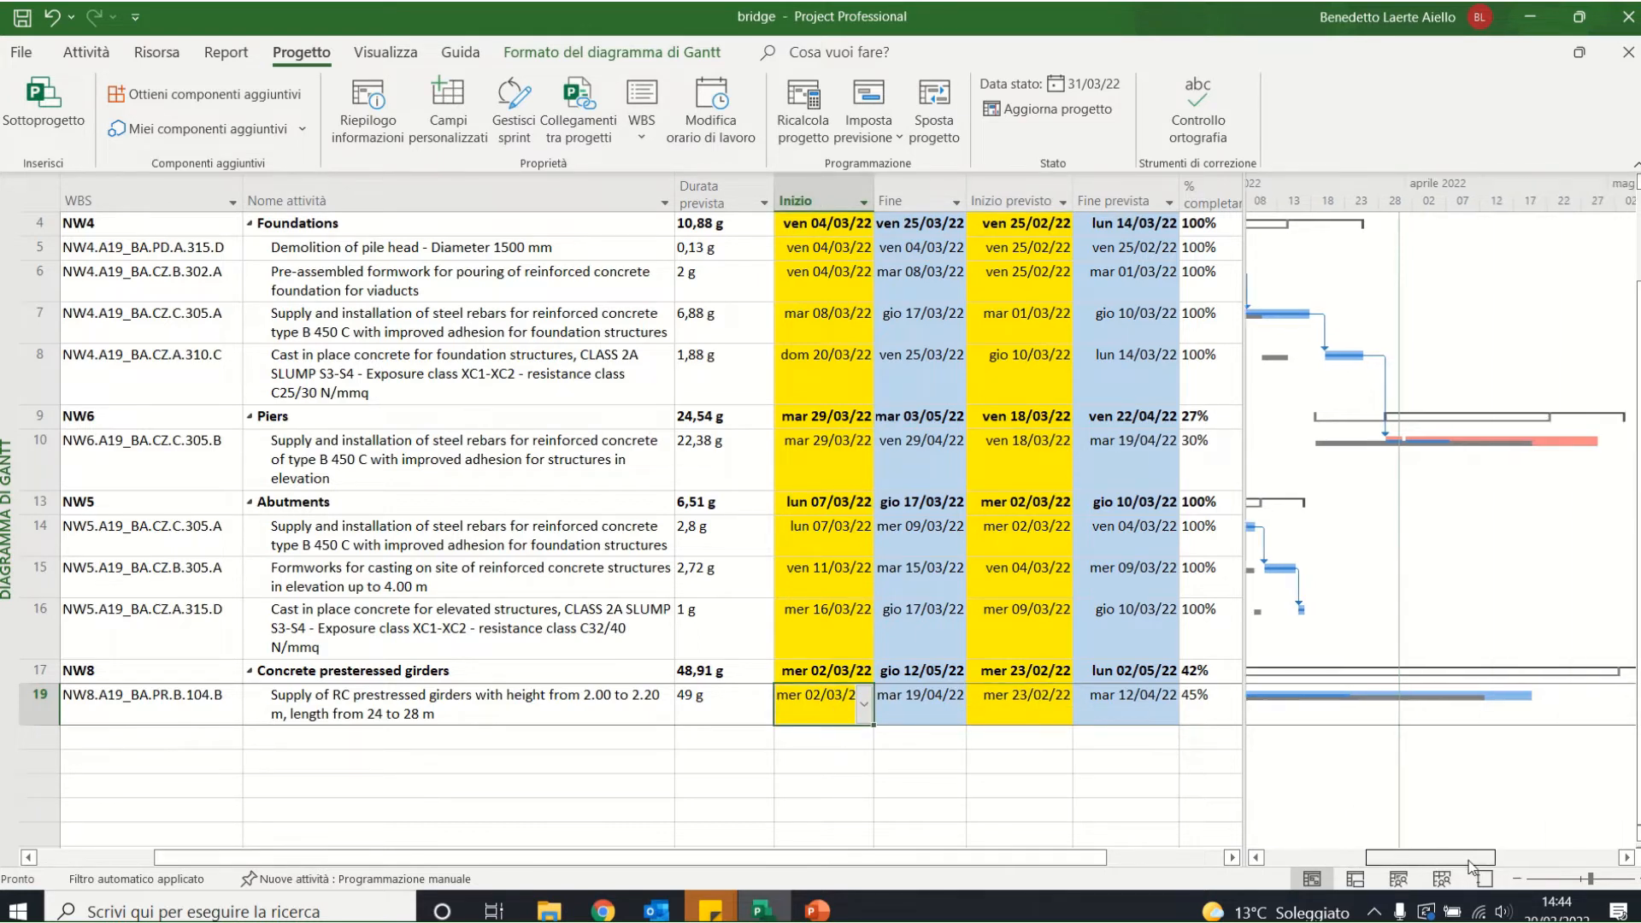
left_click(1517, 877)
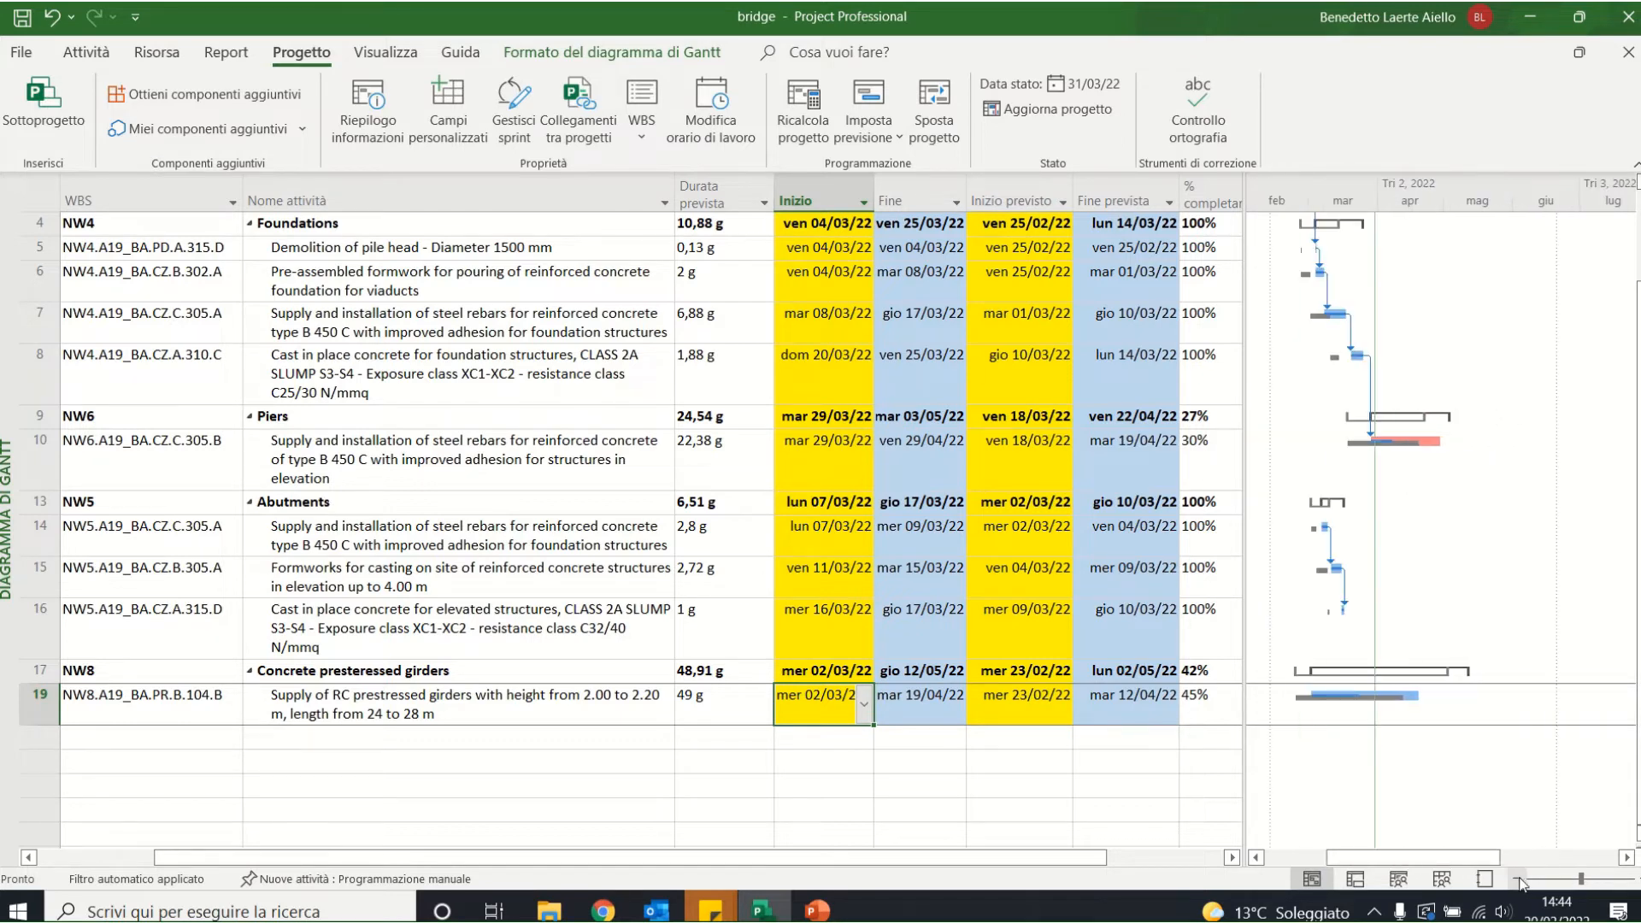
Widen the task table to show the full % completamento column and reselect all its filter values.
scroll(1214, 598, "up", 3)
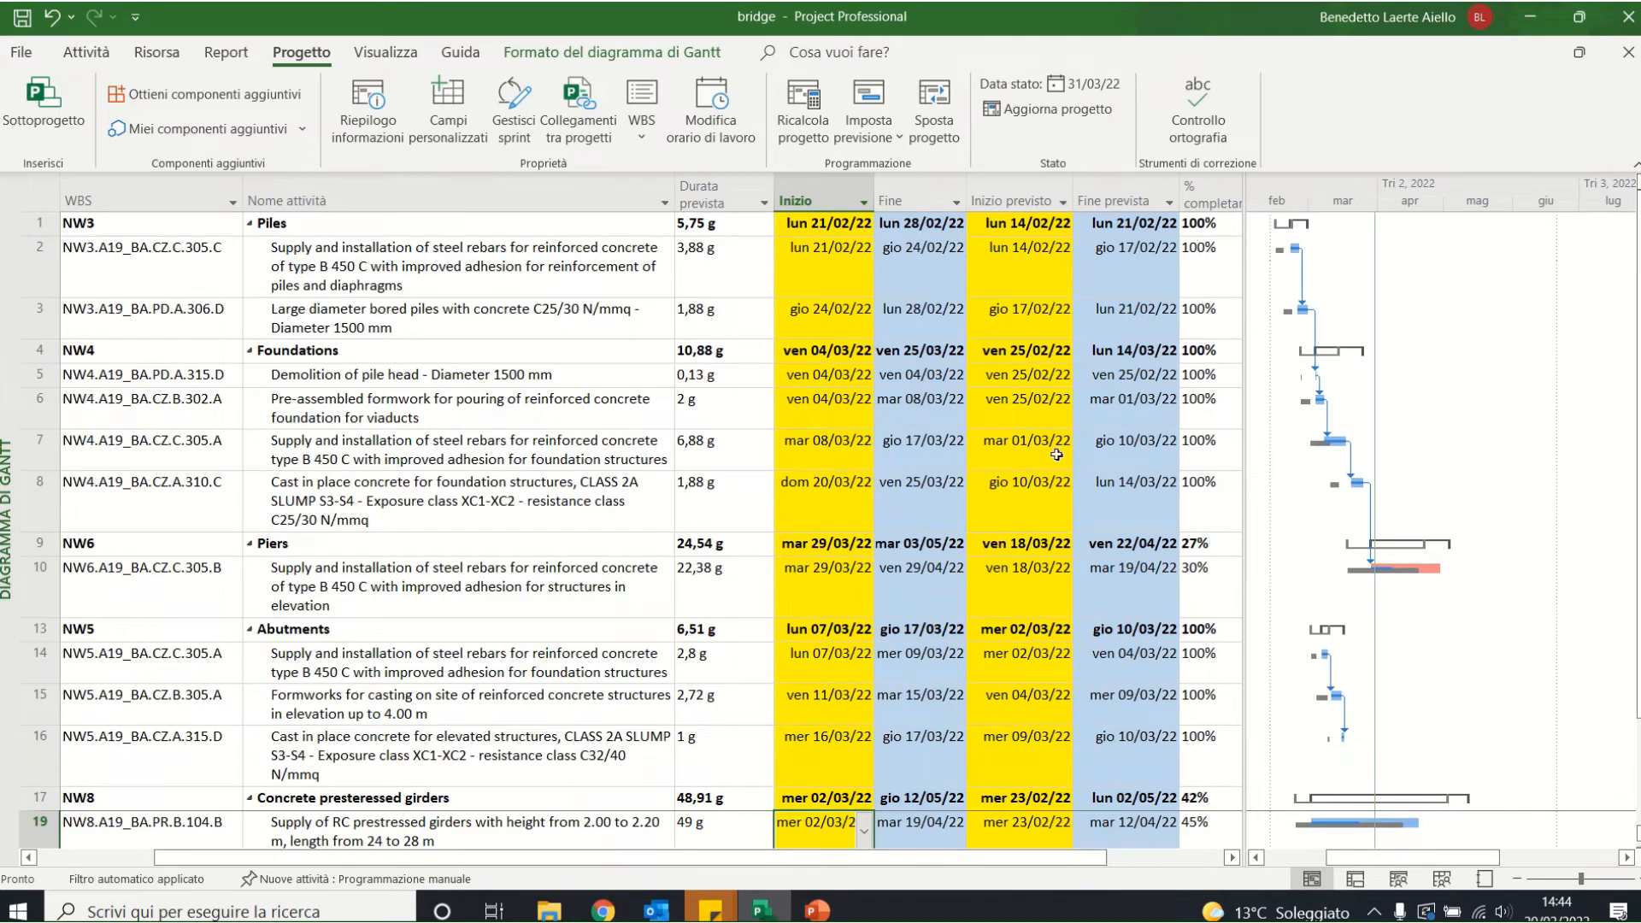
left_click_drag(1244, 325, 1303, 327)
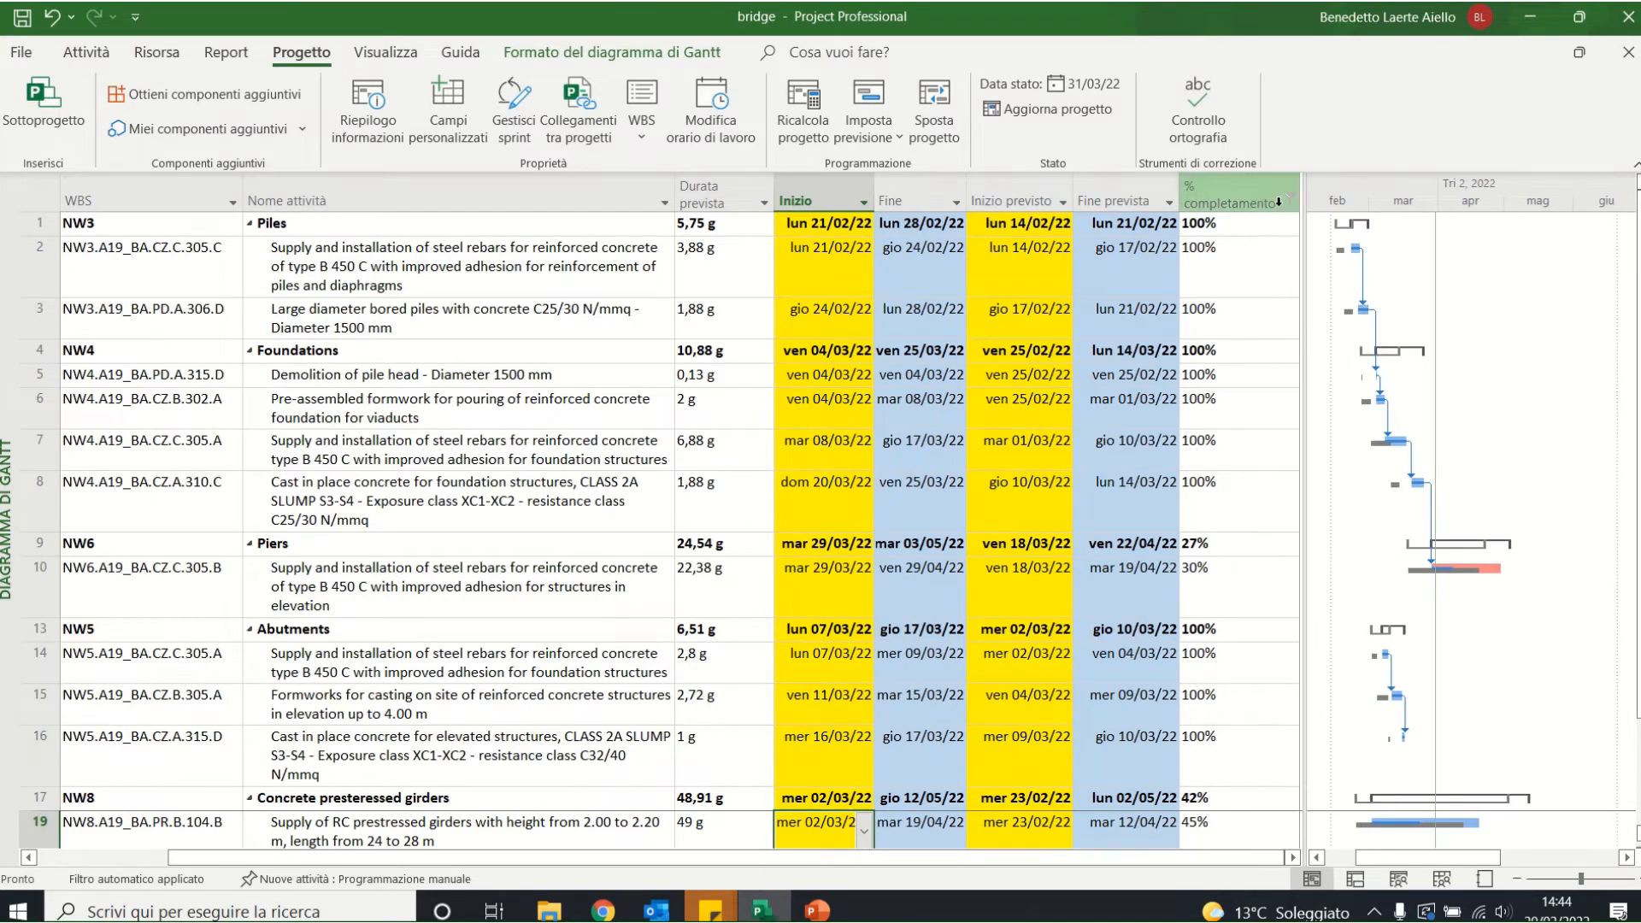
left_click(1289, 203)
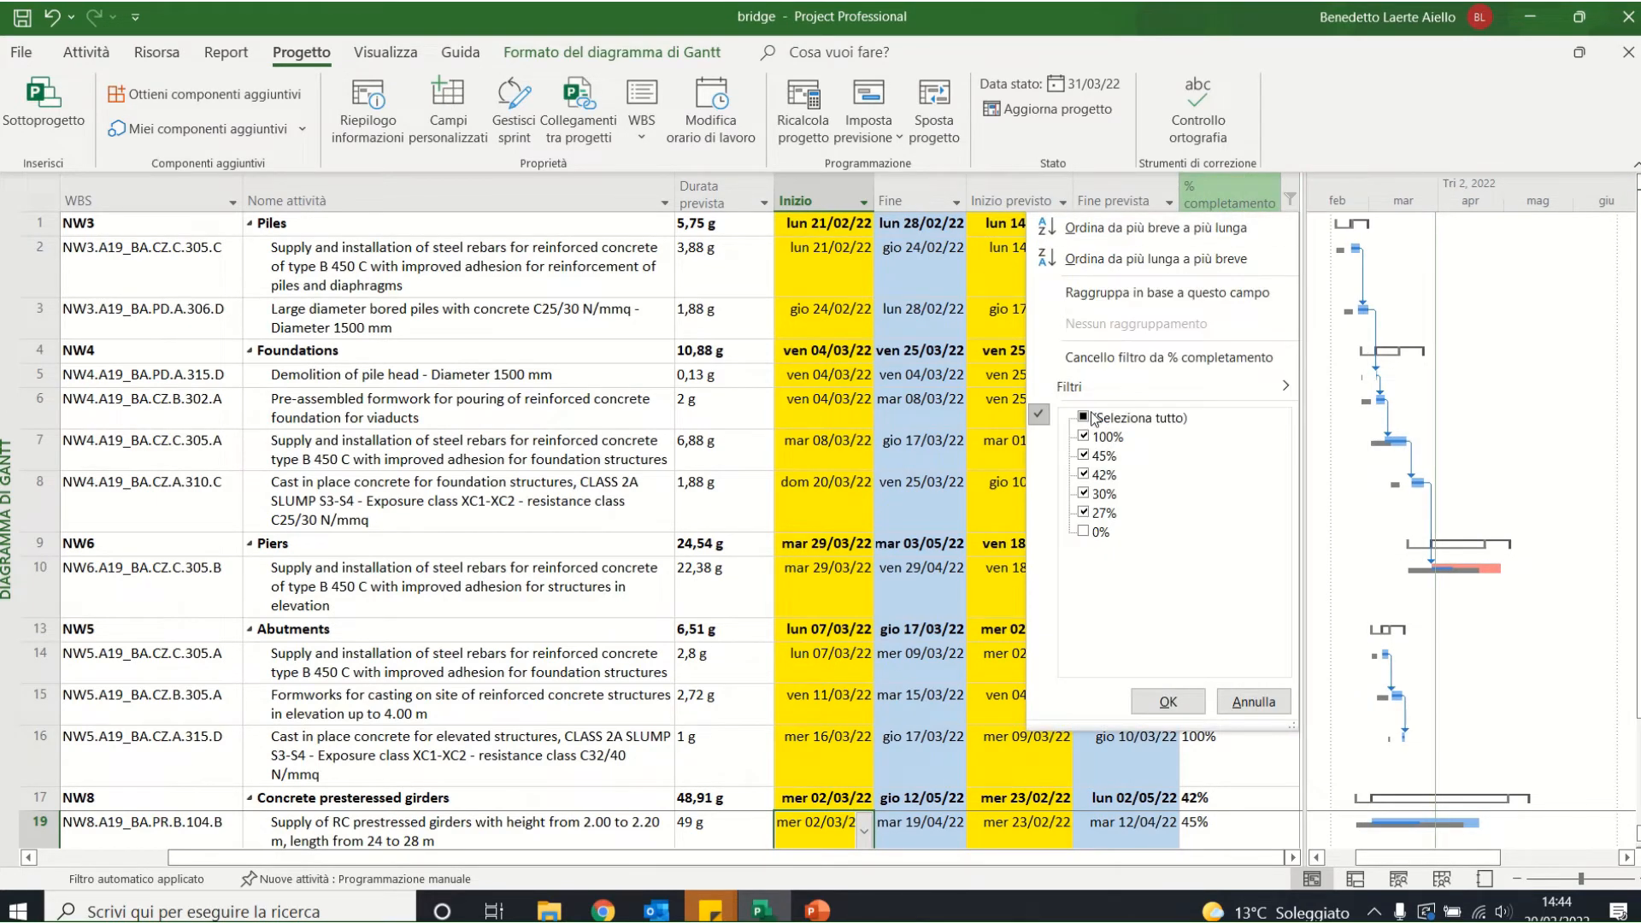
left_click(1084, 417)
left_click(1168, 702)
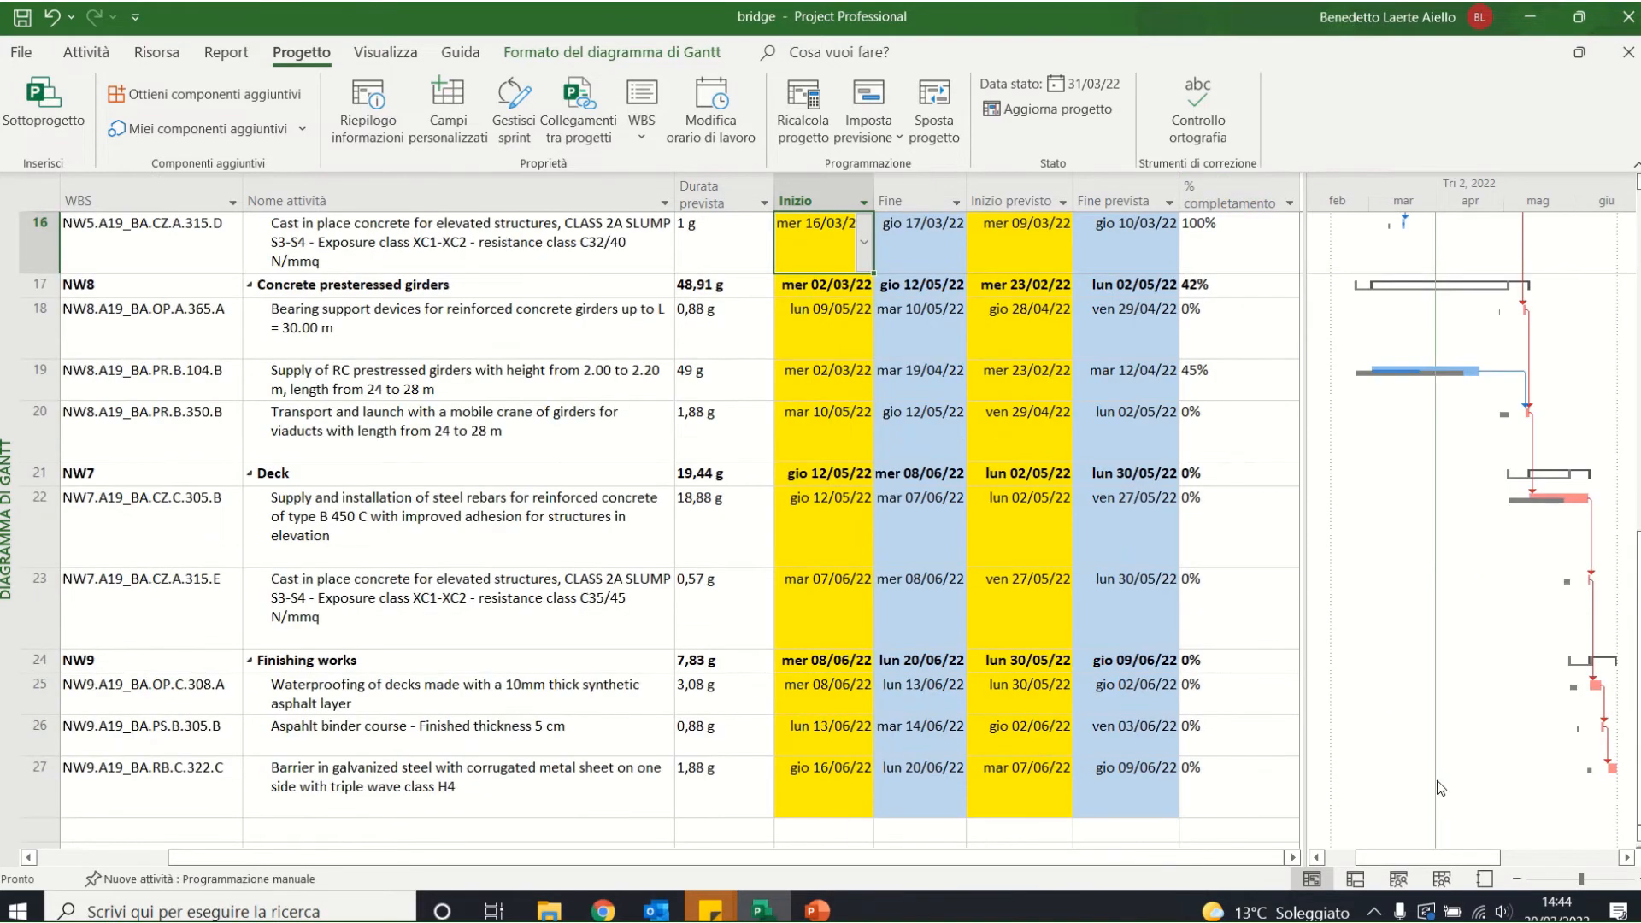
Compare Fine prevista with Fine for the final galvanized steel barrier activity and inspect its Gantt bar details.
mouse_move(1408, 853)
left_mouse_down()
mouse_move(1436, 854)
mouse_move(1413, 860)
left_mouse_up()
scroll(1453, 505, "up", 5)
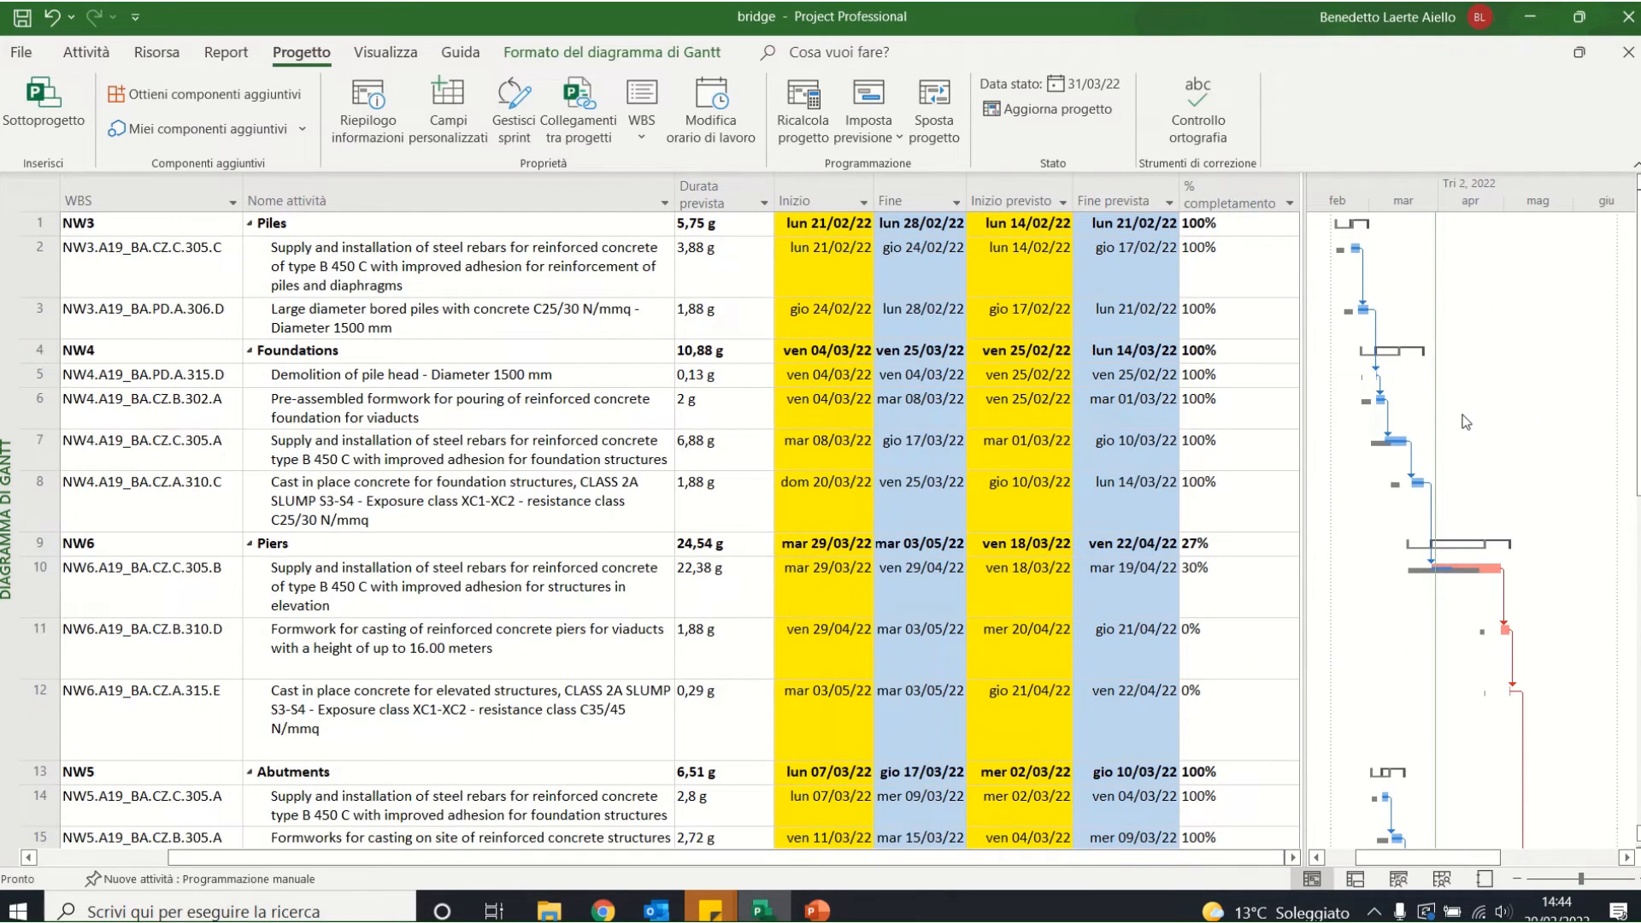
scroll(1444, 372, "down", 2)
scroll(1559, 744, "down", 3)
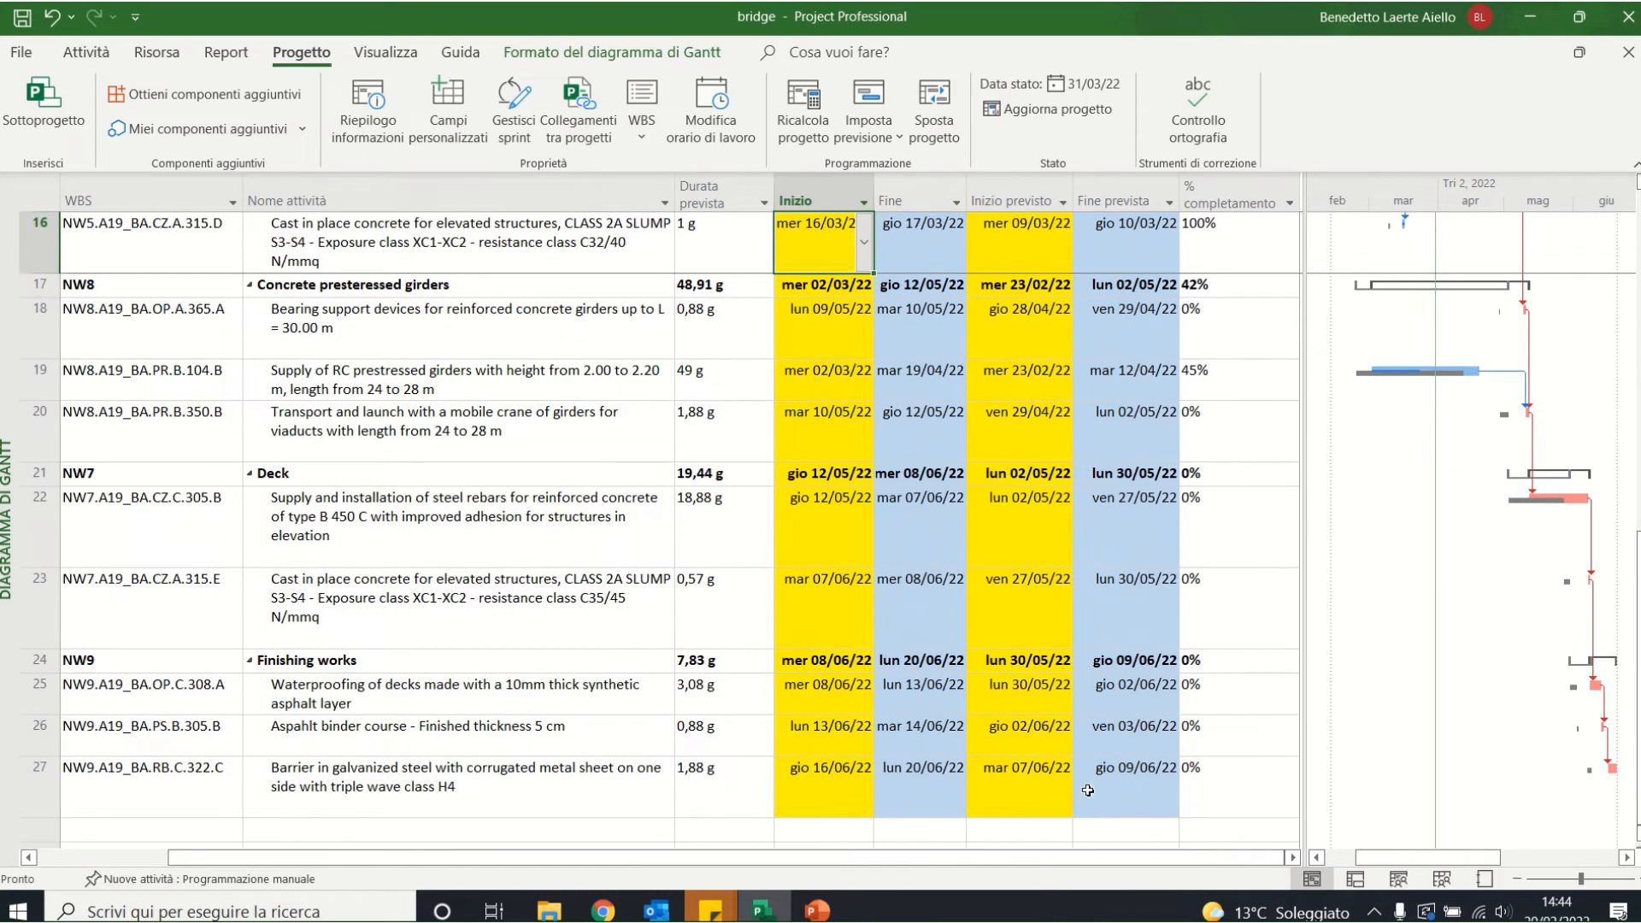
left_click(1131, 783)
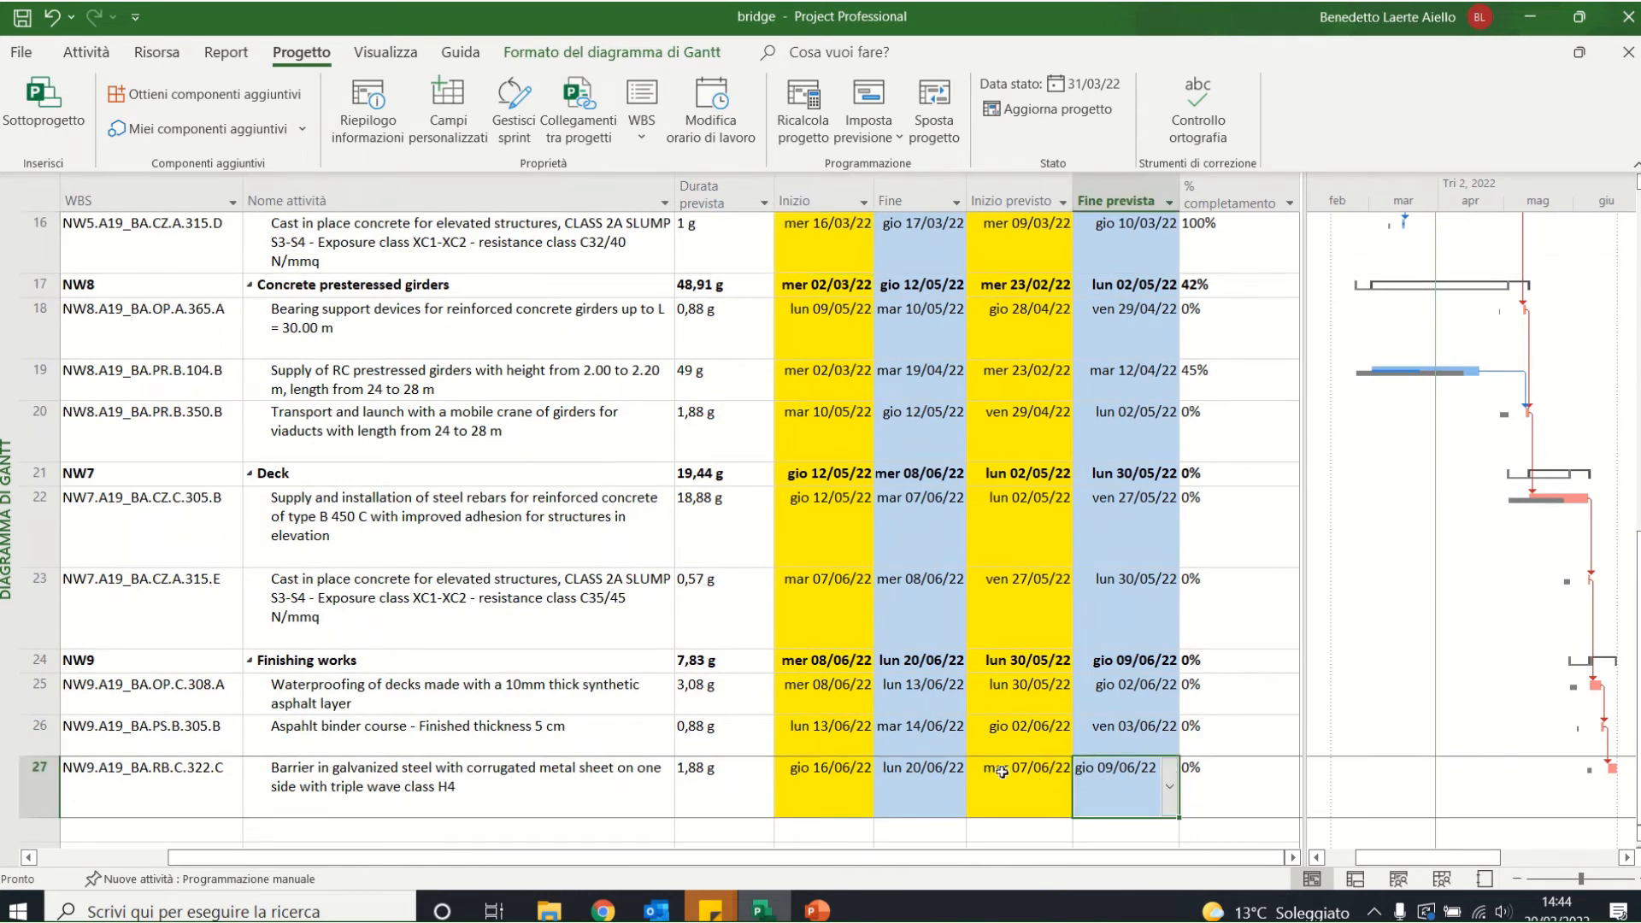
left_click(913, 785)
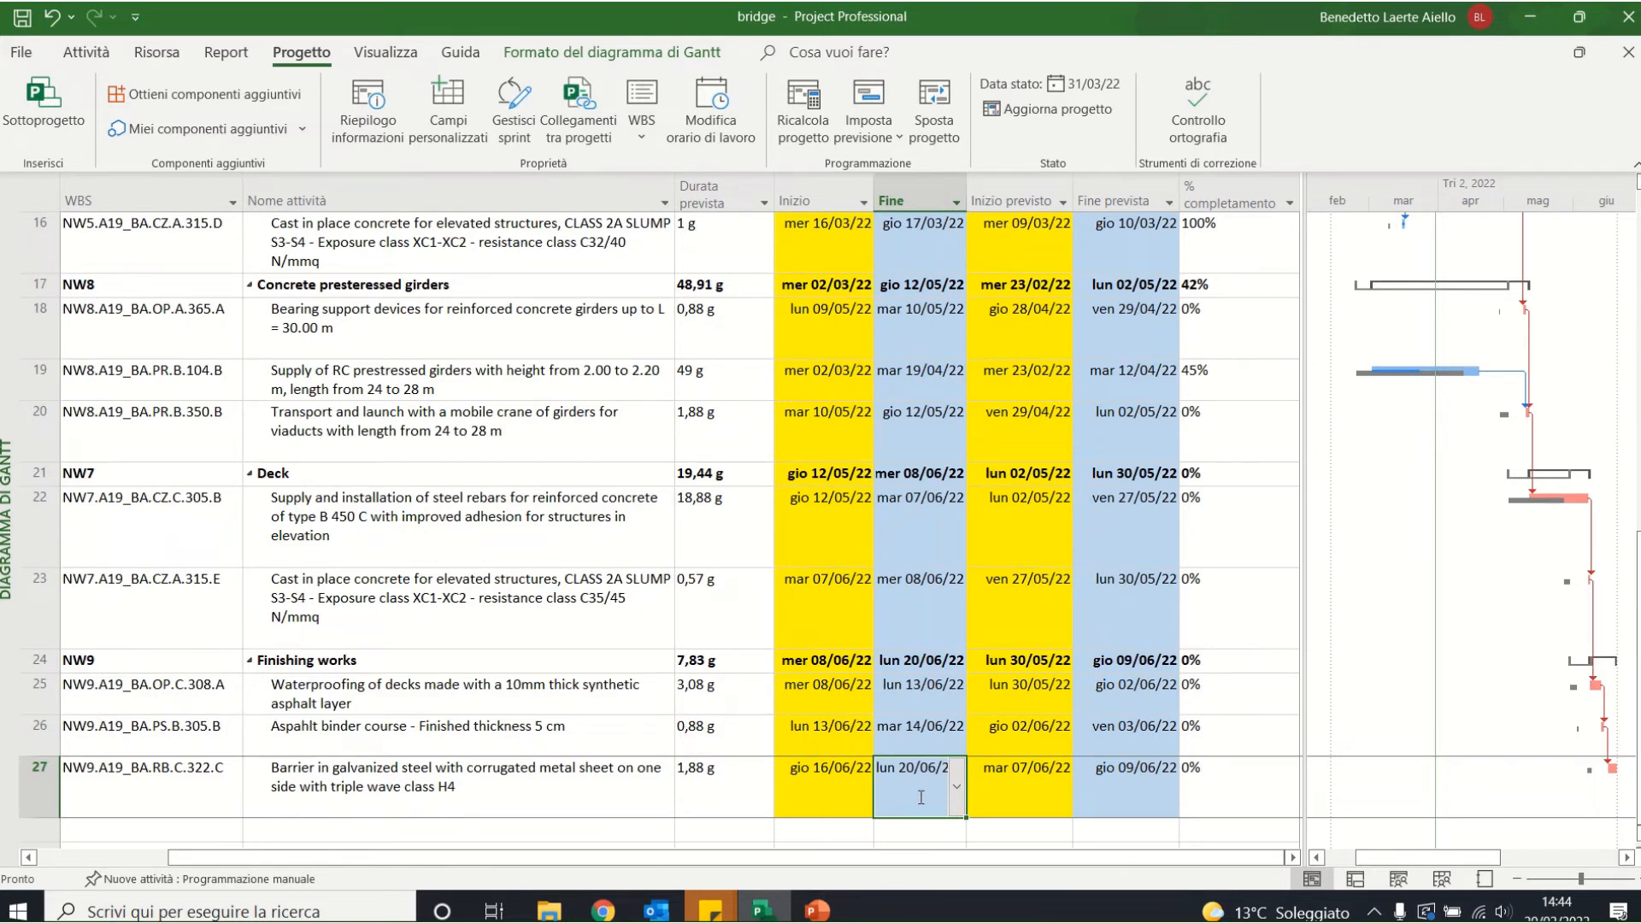
left_click_drag(1406, 858, 1434, 857)
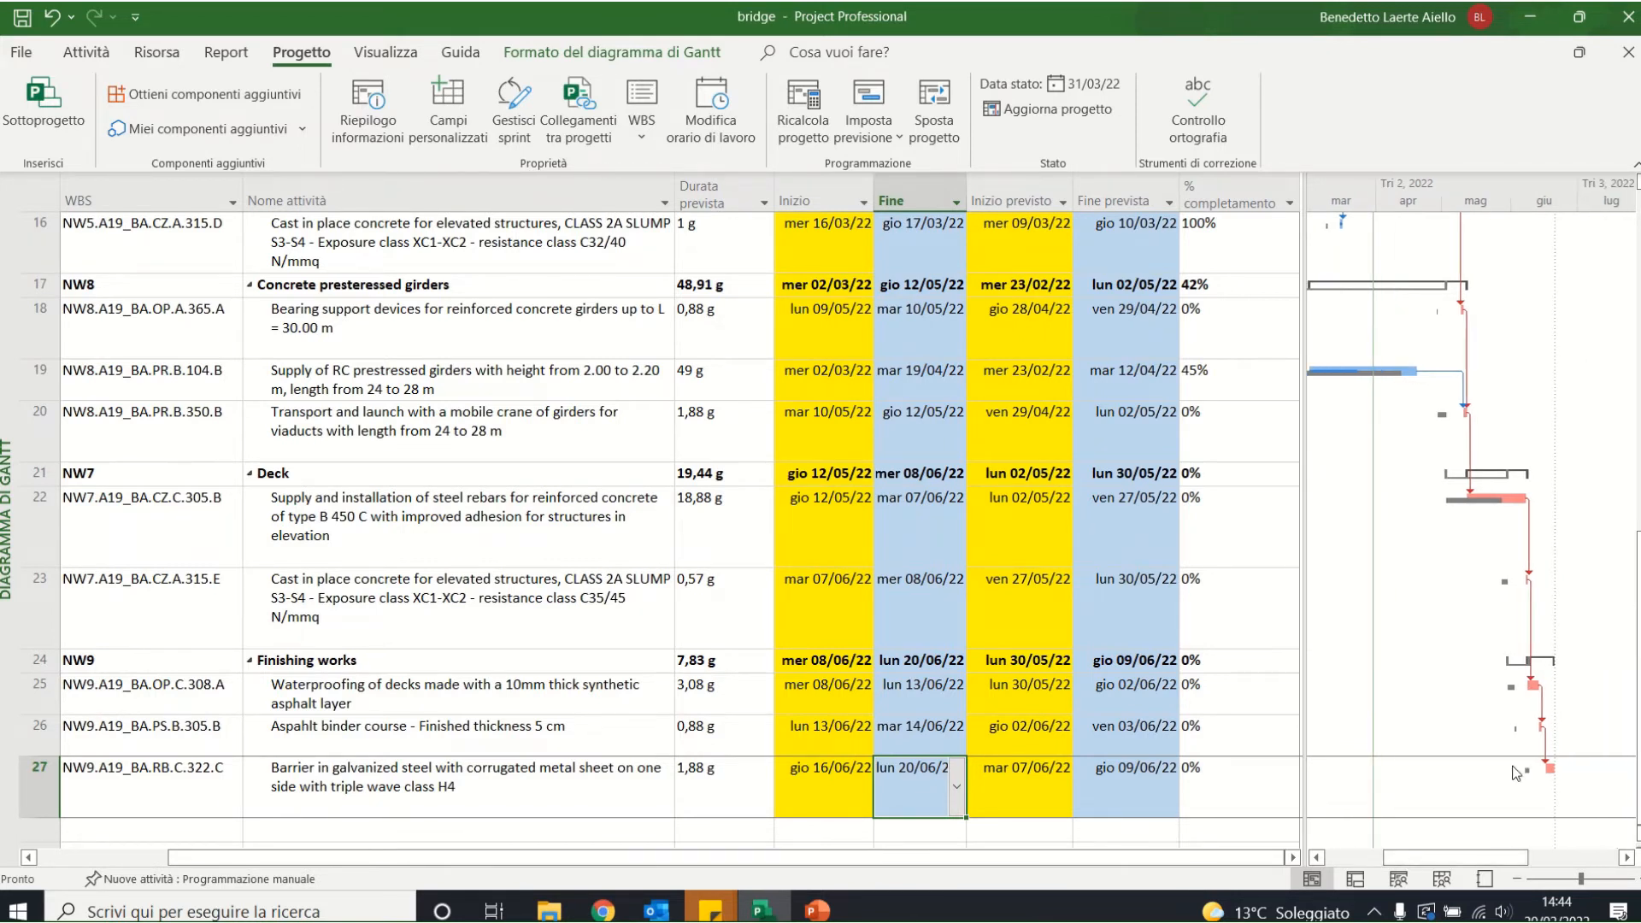
mouse_move(1530, 780)
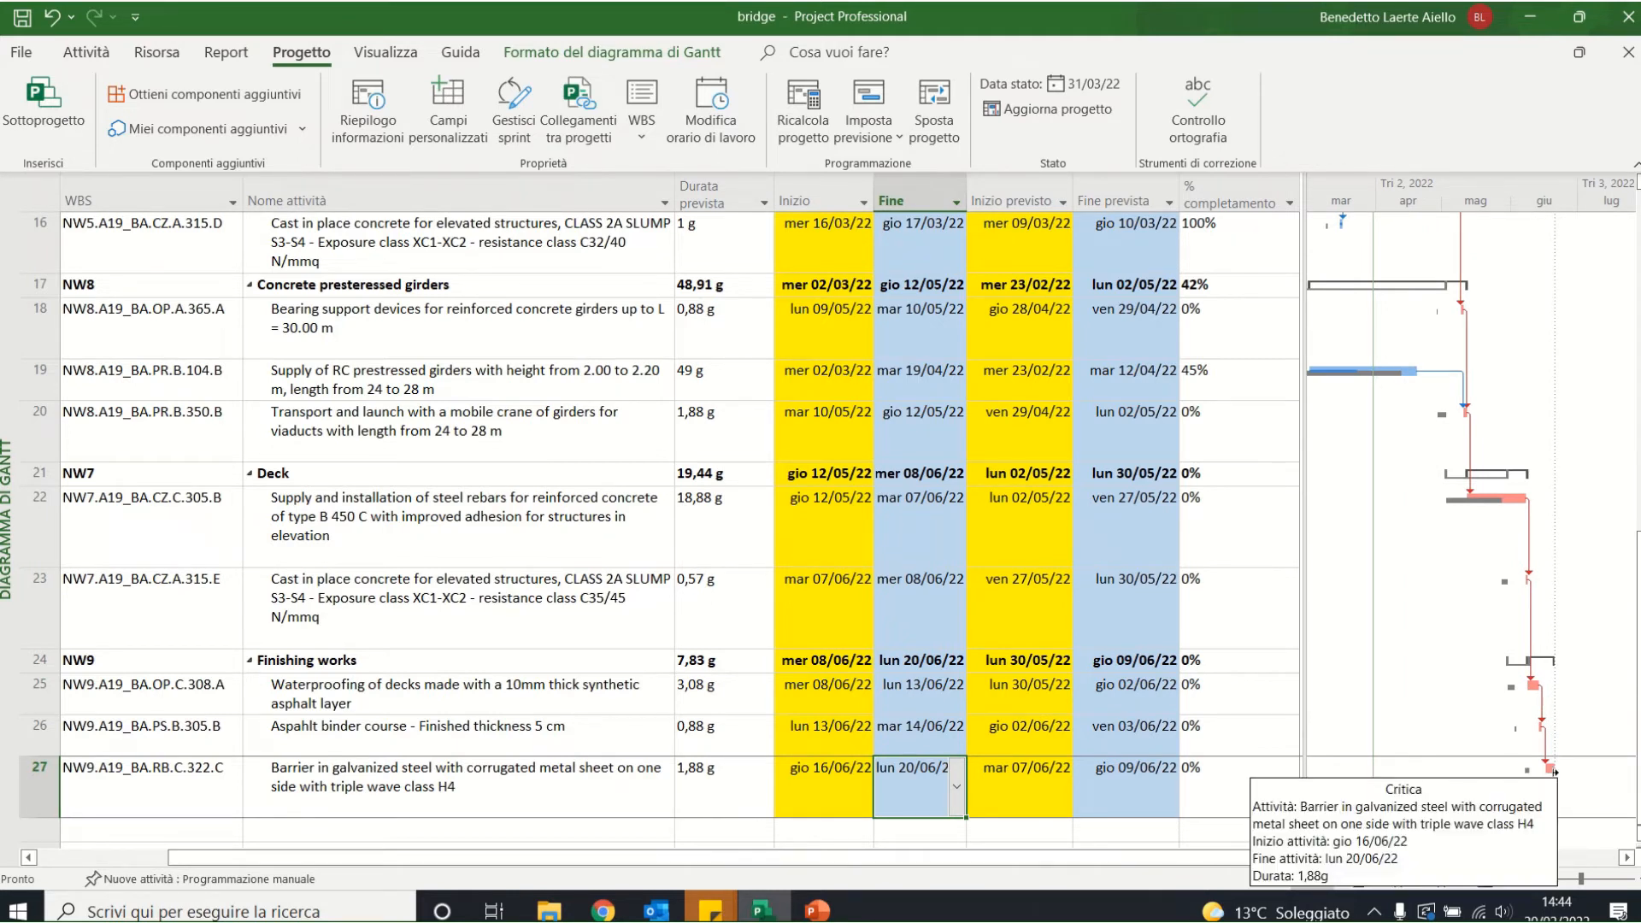
Filter the % completamento column to show only the activities at 0%.
scroll(1581, 751, "up", 1)
scroll(1582, 750, "up", 5)
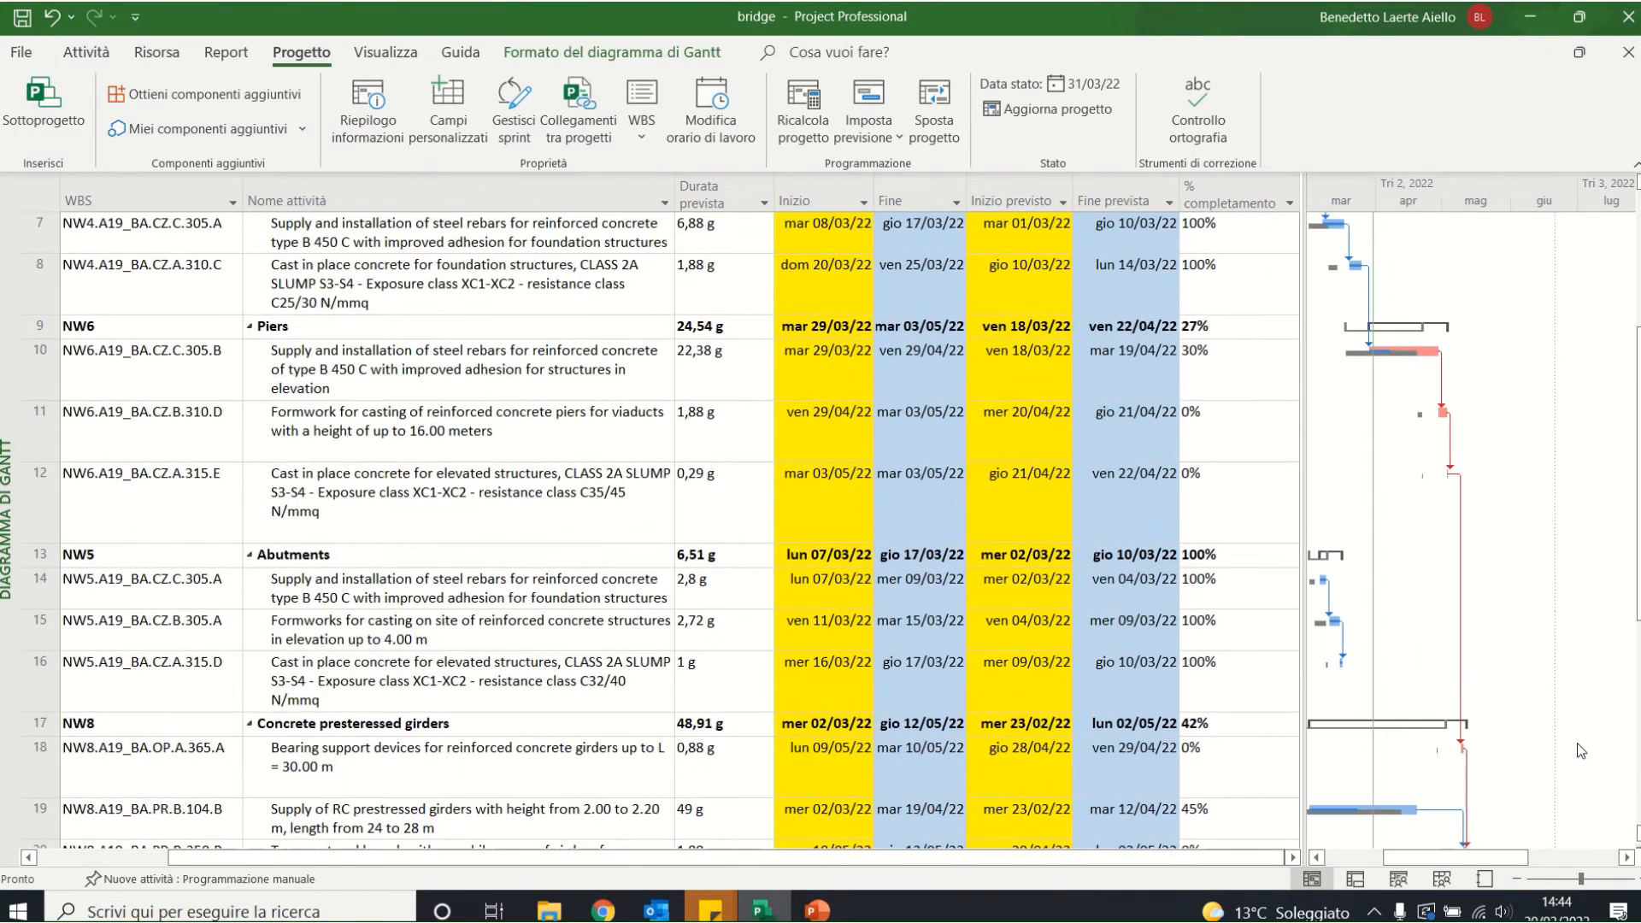
left_click_drag(1469, 862, 1440, 862)
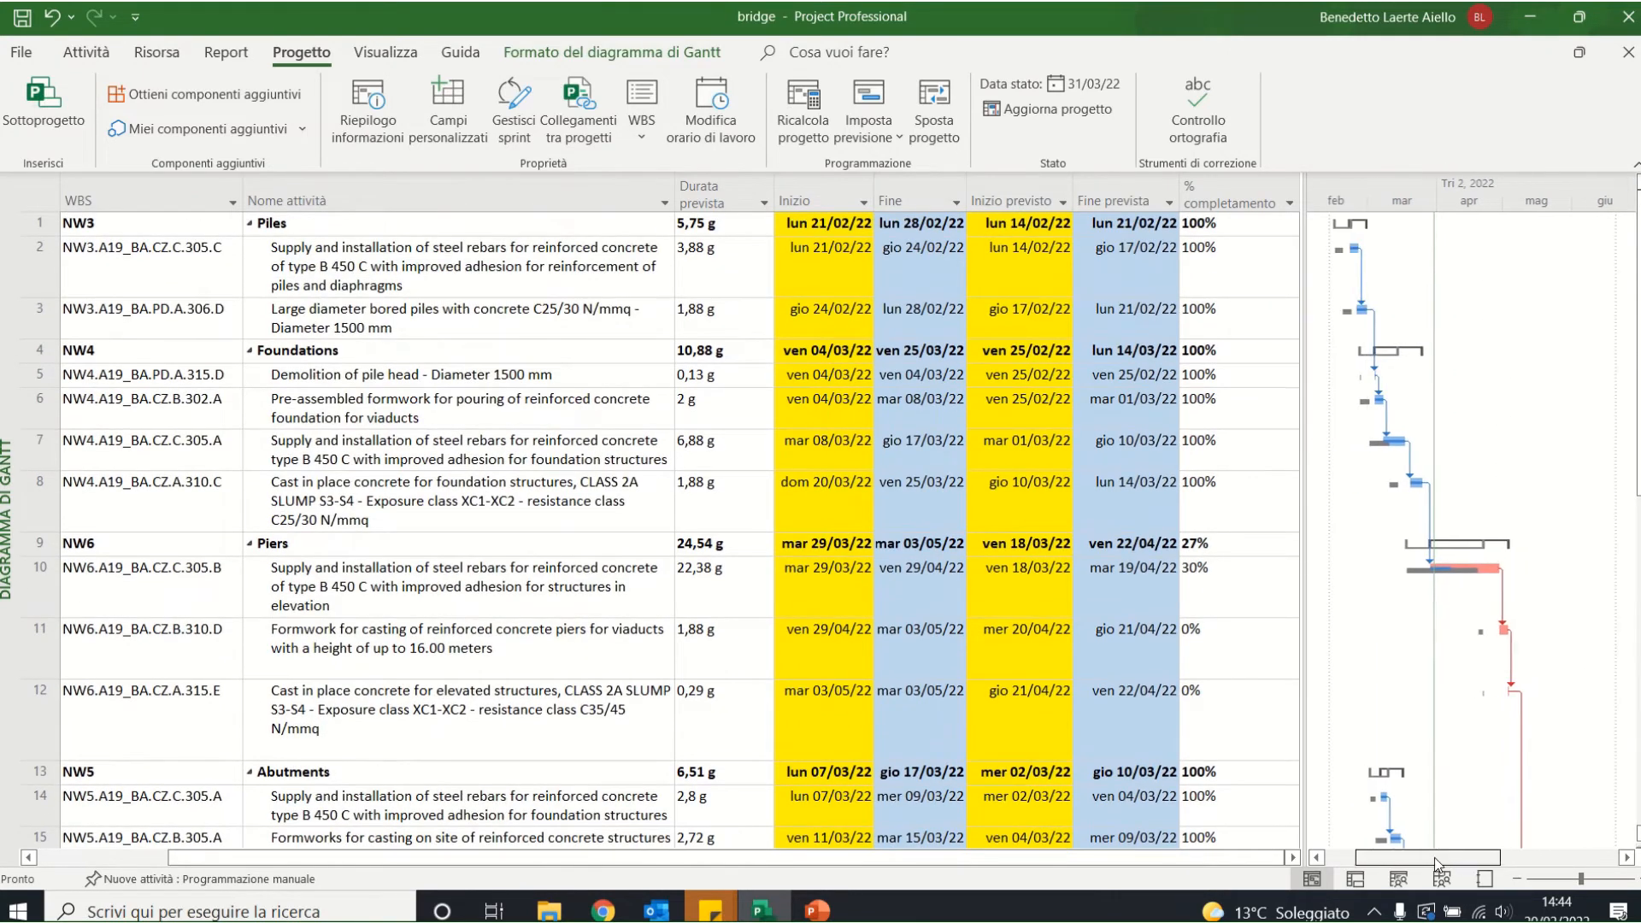
left_click(1289, 203)
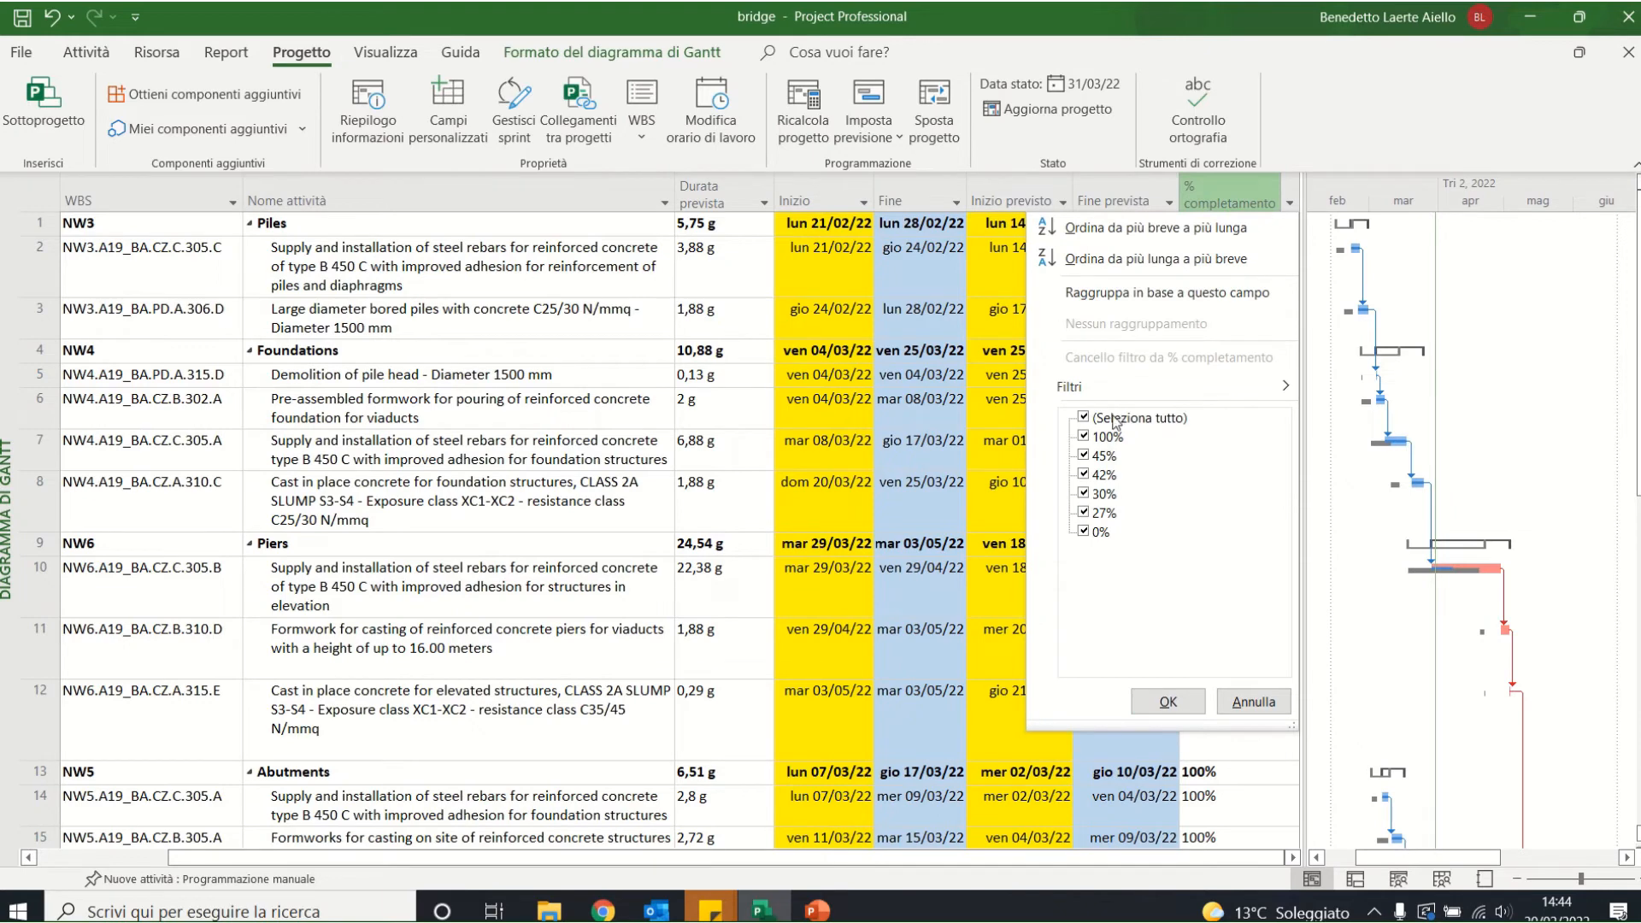
left_click(1115, 419)
left_click(1086, 532)
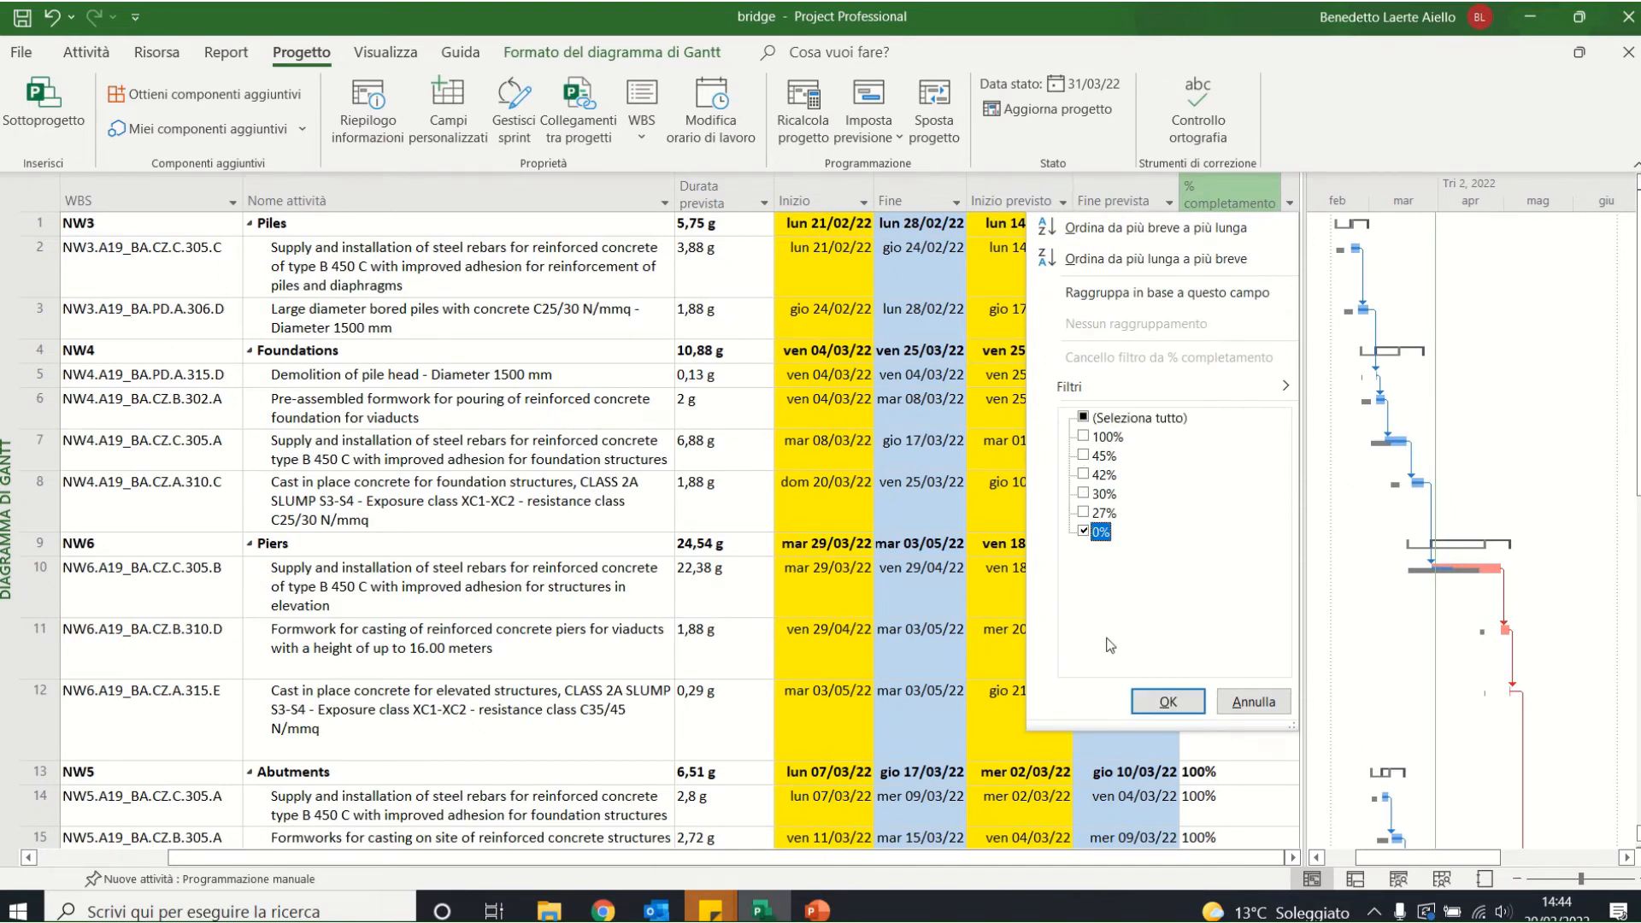
left_click(1166, 700)
scroll(1401, 553, "up", 2)
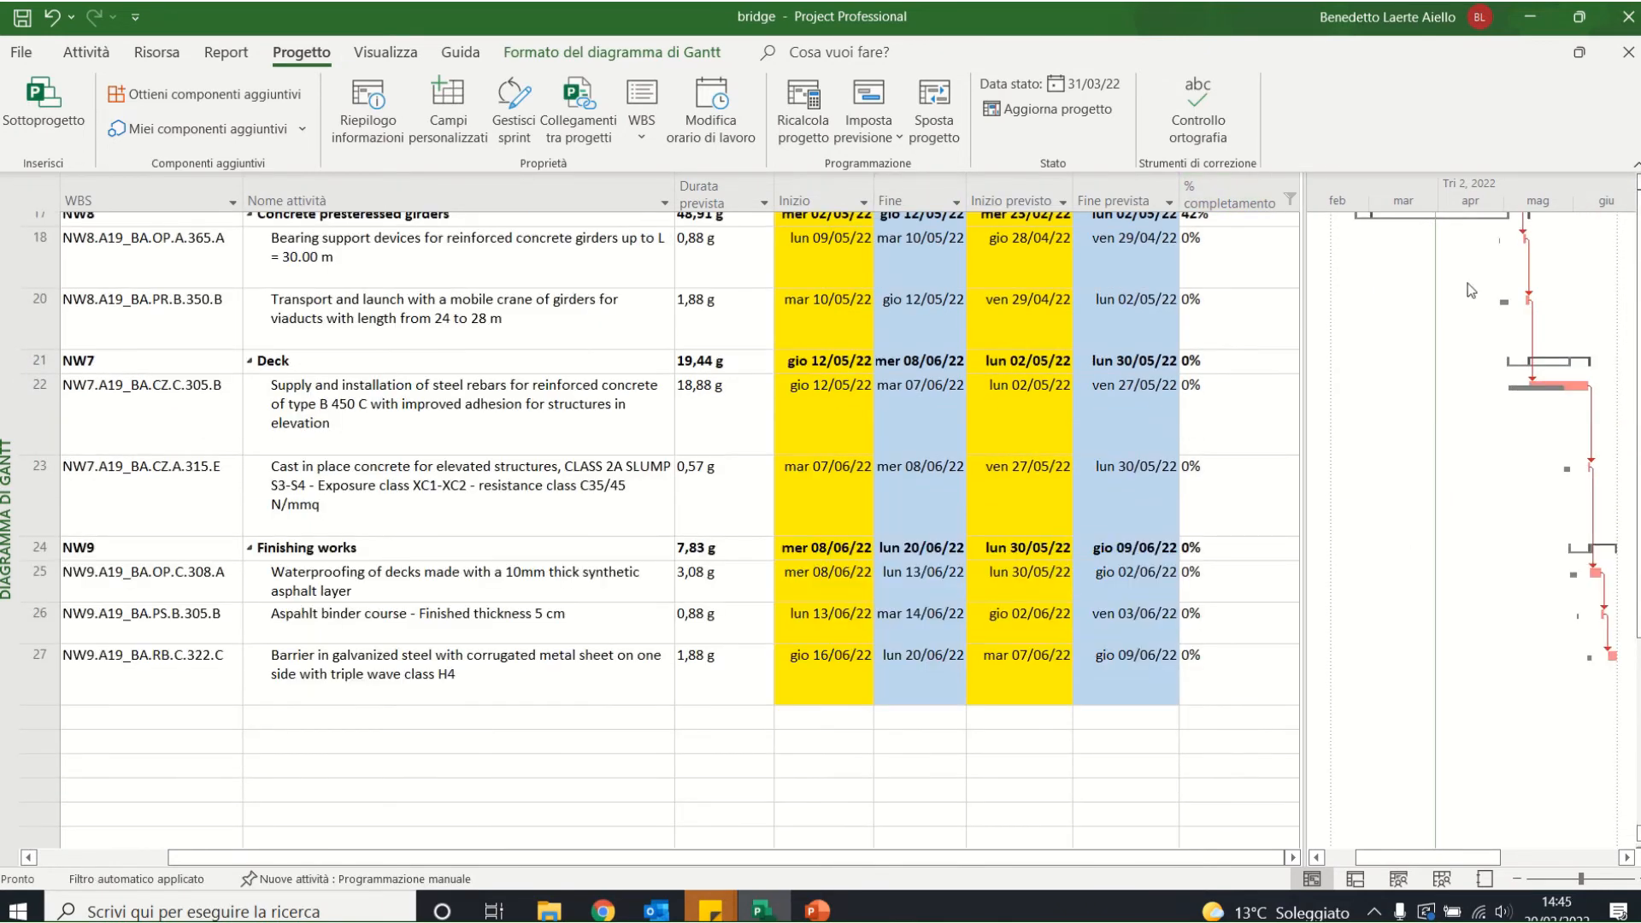
Remove the 0% filter from % completamento by selecting all values, and look over the full activity list.
left_click(1290, 199)
left_click(1111, 419)
left_click(1167, 701)
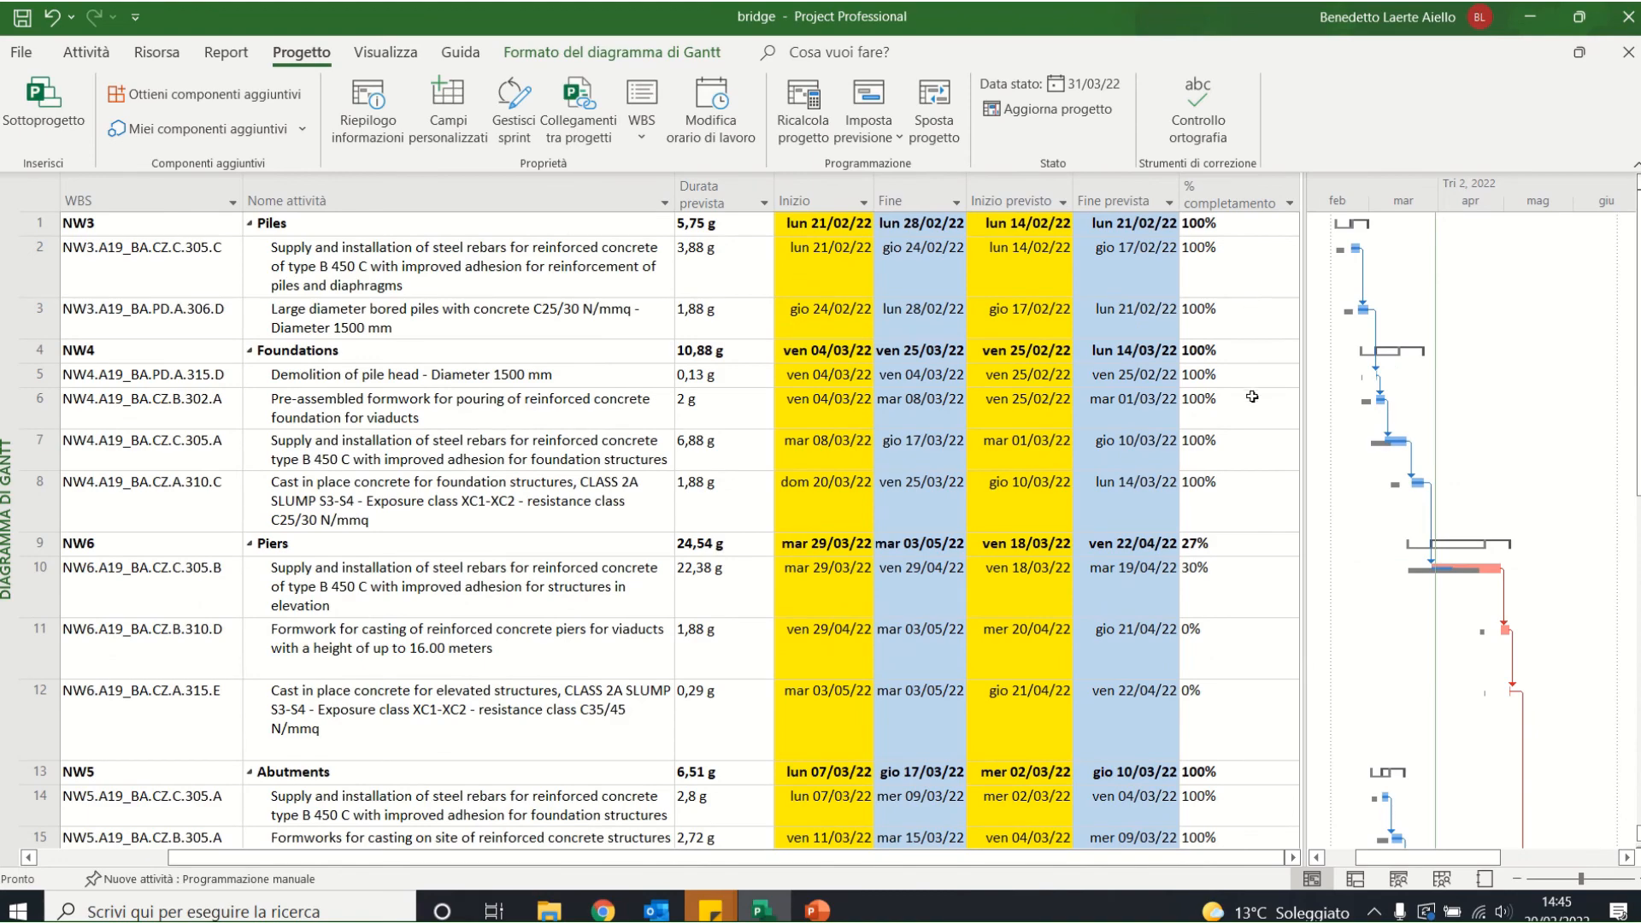
scroll(1252, 389, "down", 6)
scroll(1226, 592, "up", 6)
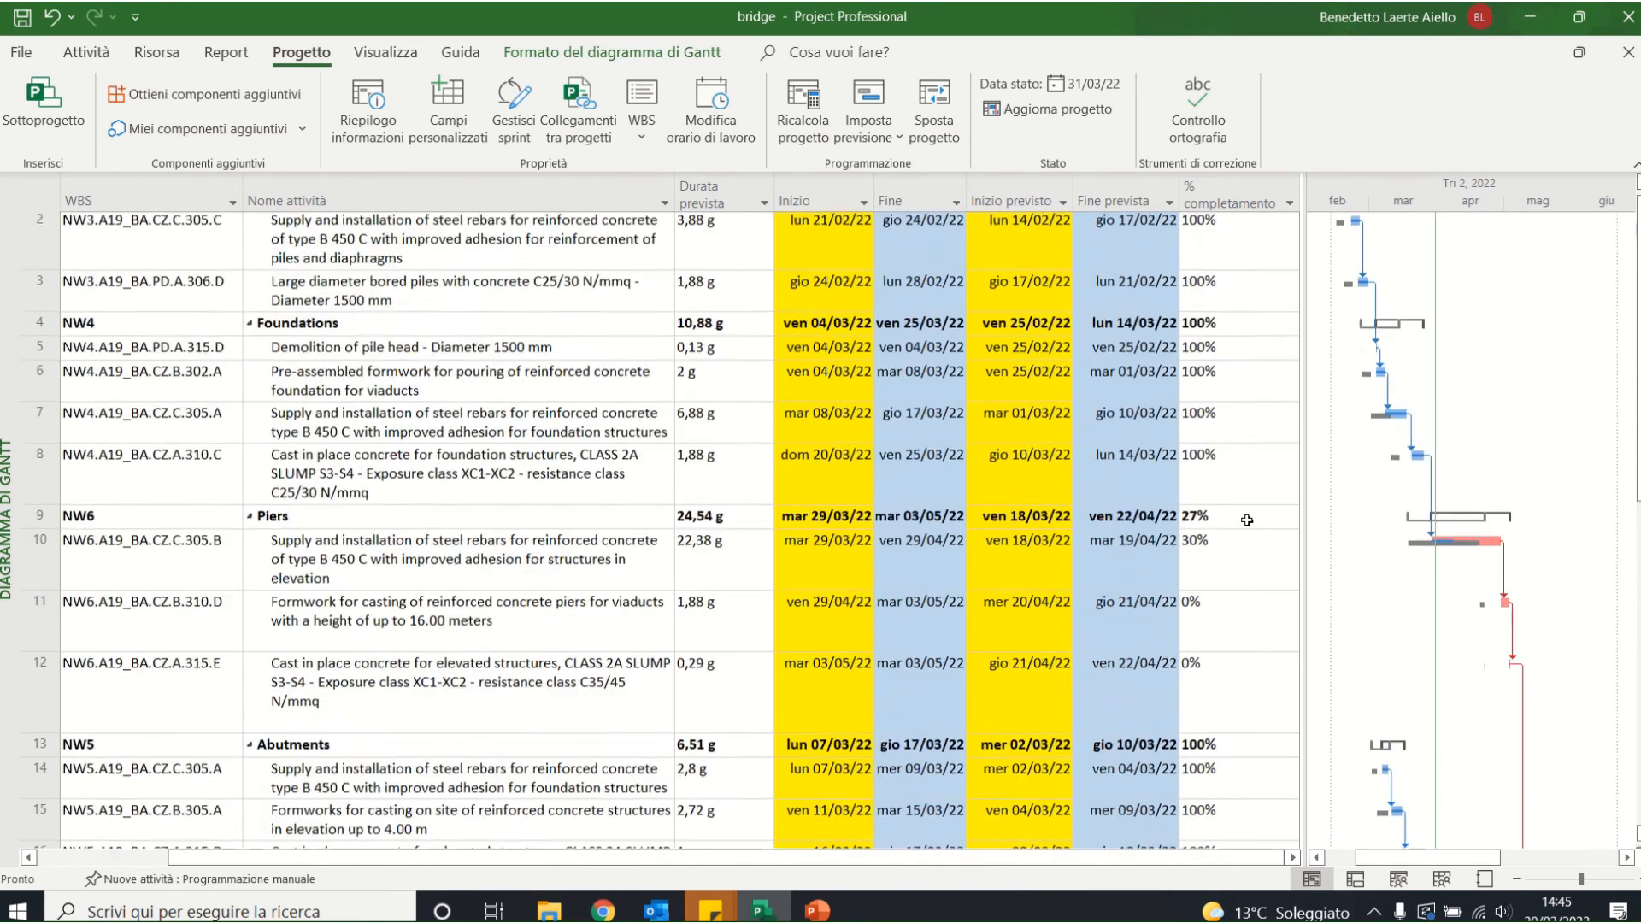
Start saving a copy of the bridge project and set its file type to Formato XML.
left_click(26, 53)
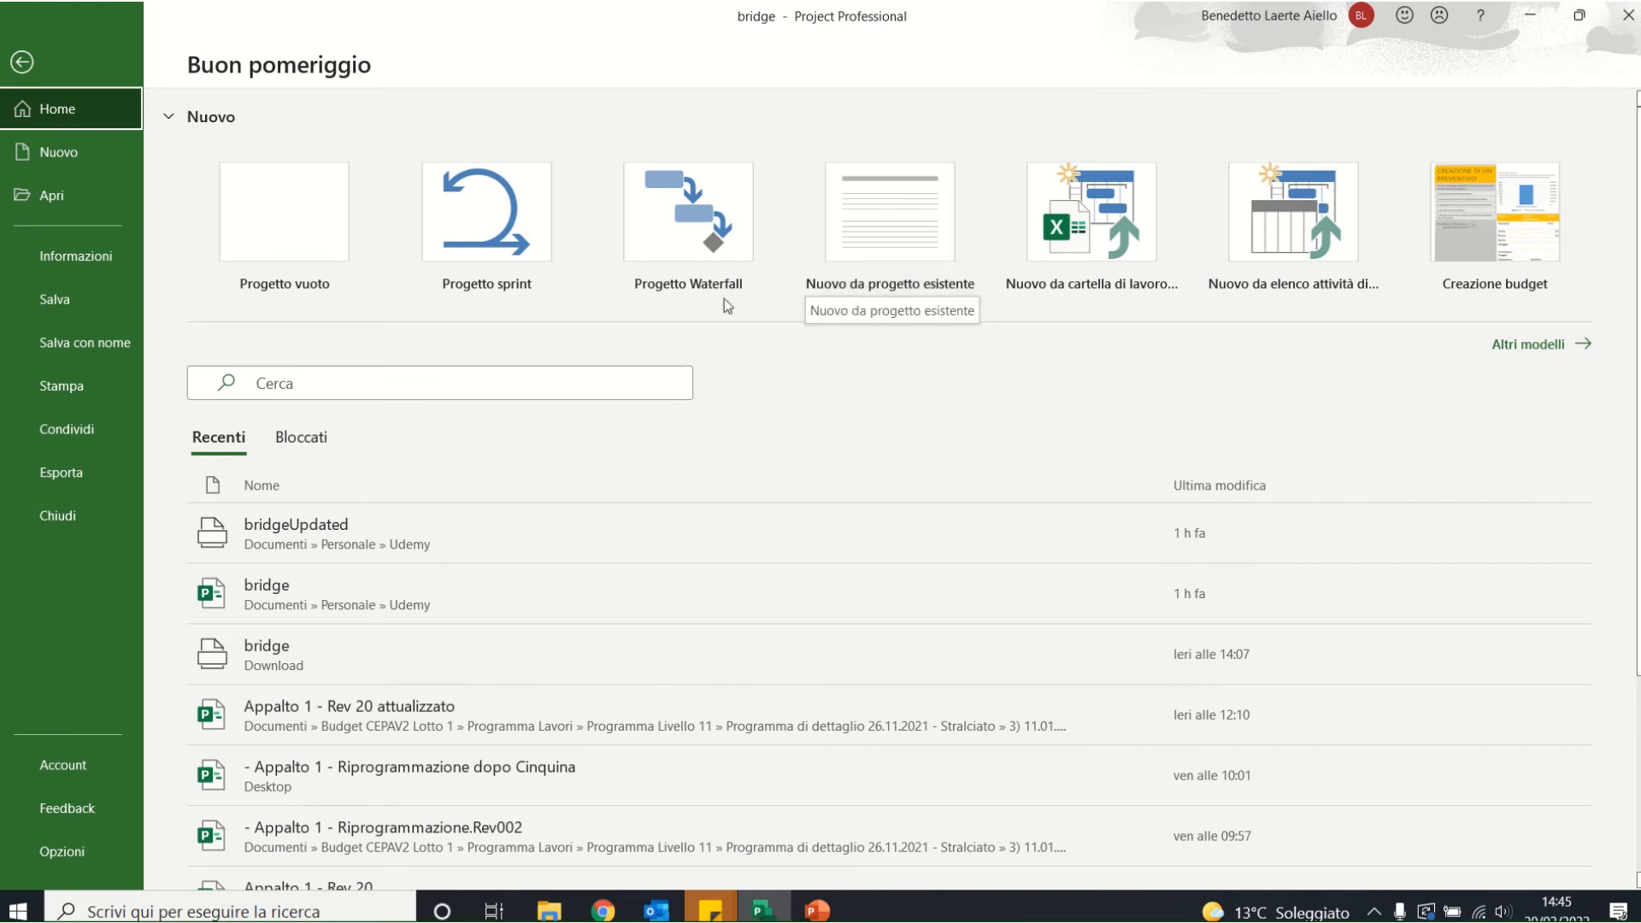
left_click(89, 349)
left_click(231, 488)
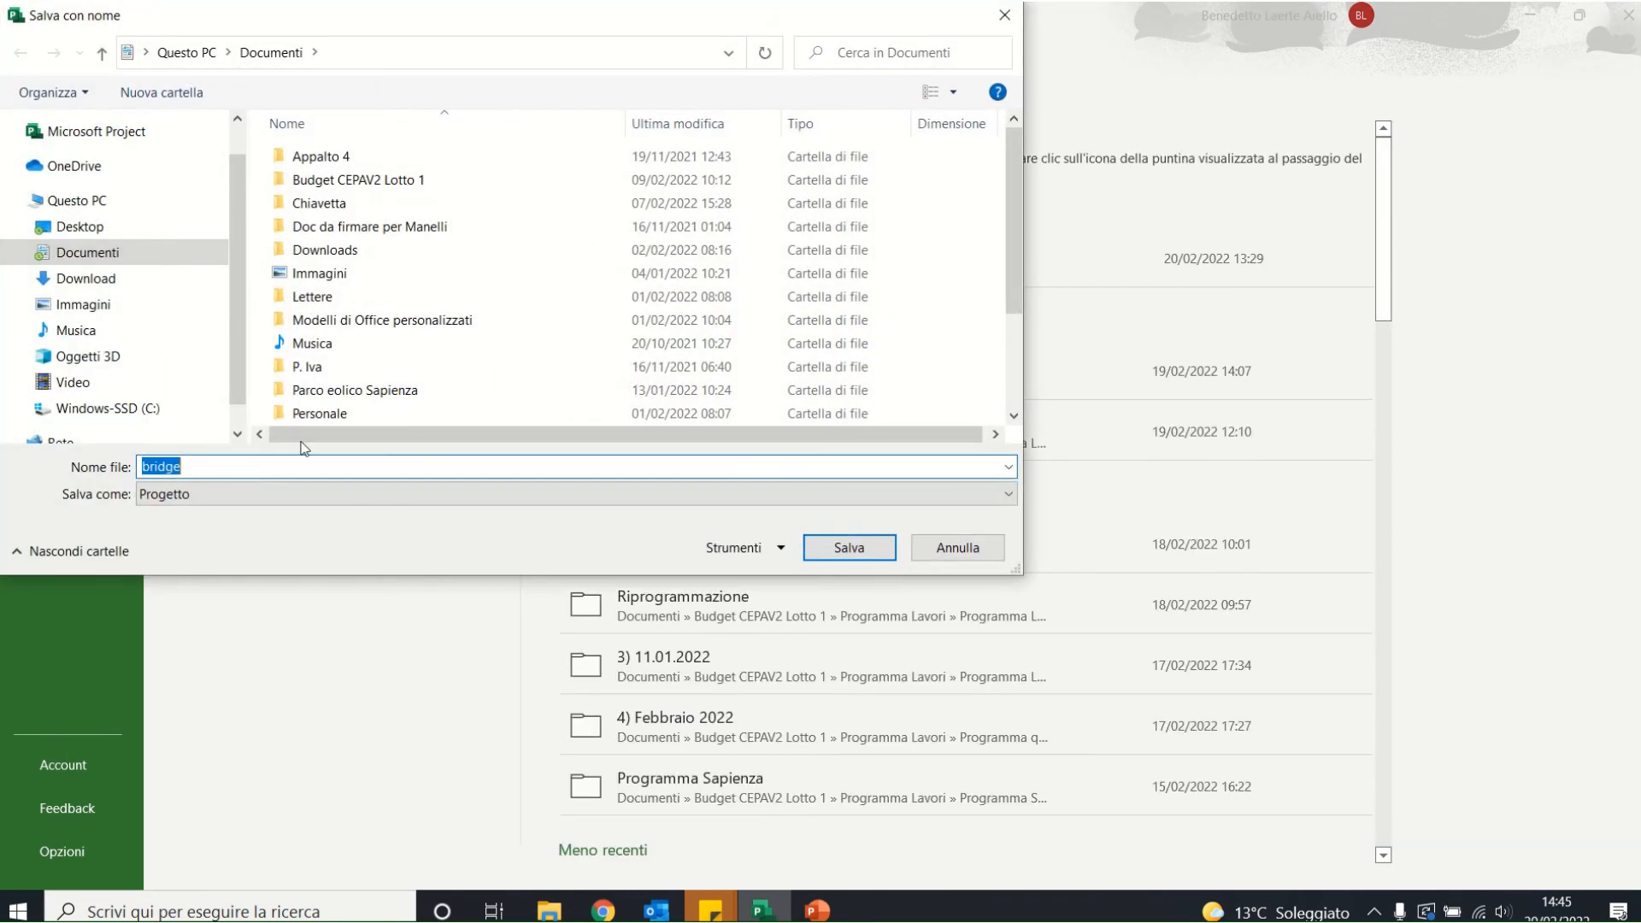
left_click(322, 491)
left_click(223, 706)
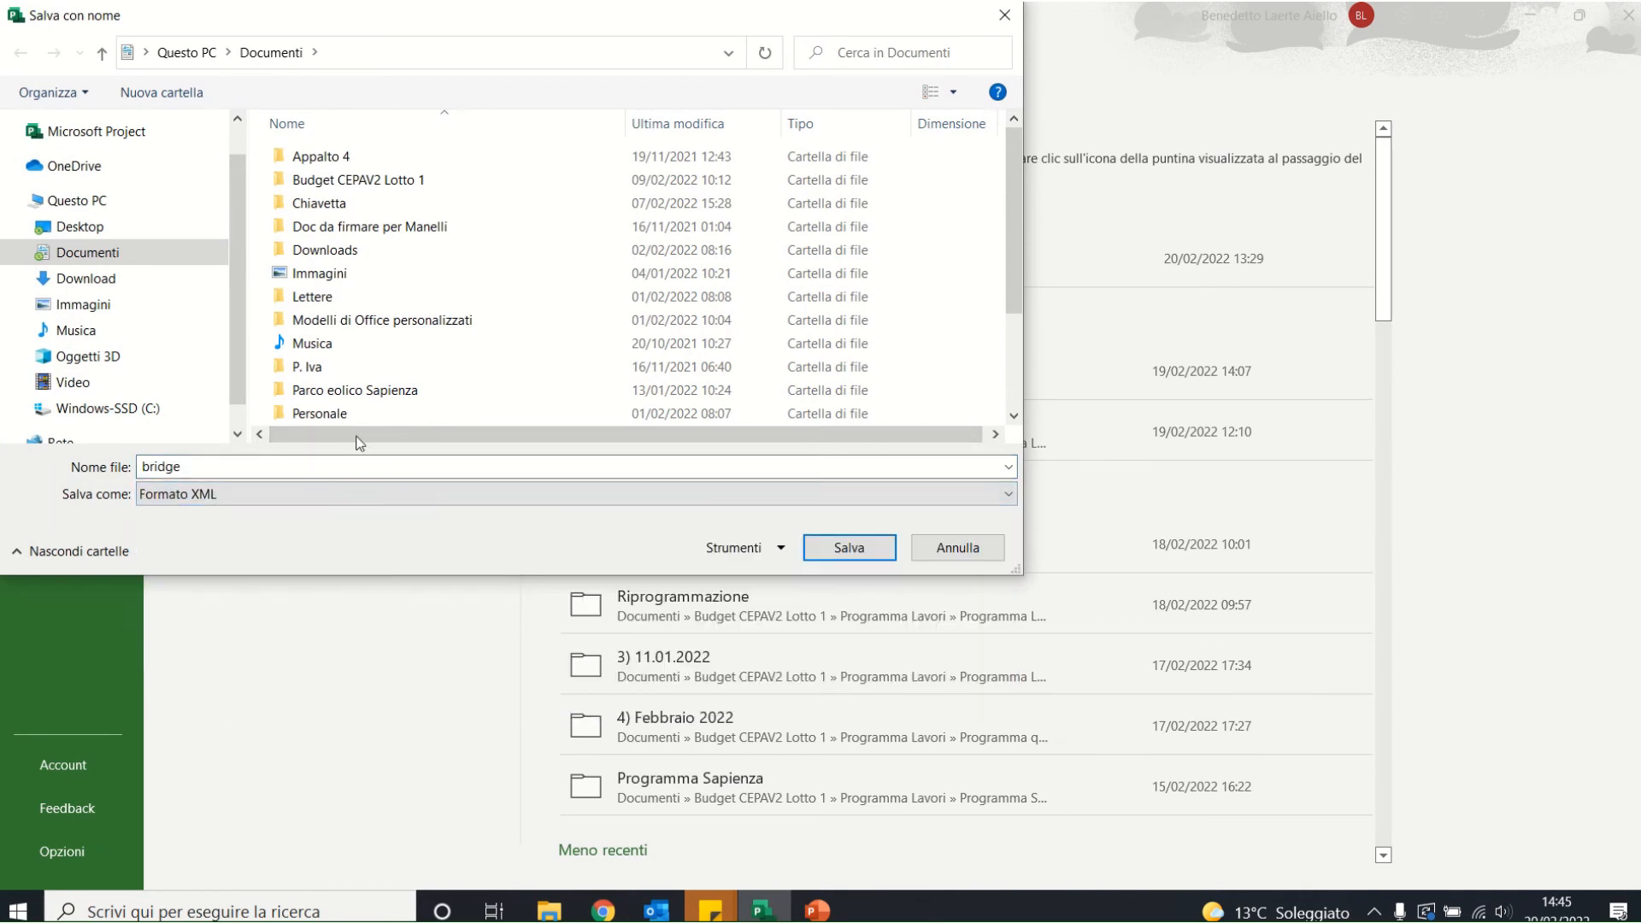
Choose the existing bridgeUpdated file in Documenti > Personale > Udemy as the save target.
left_click(116, 257)
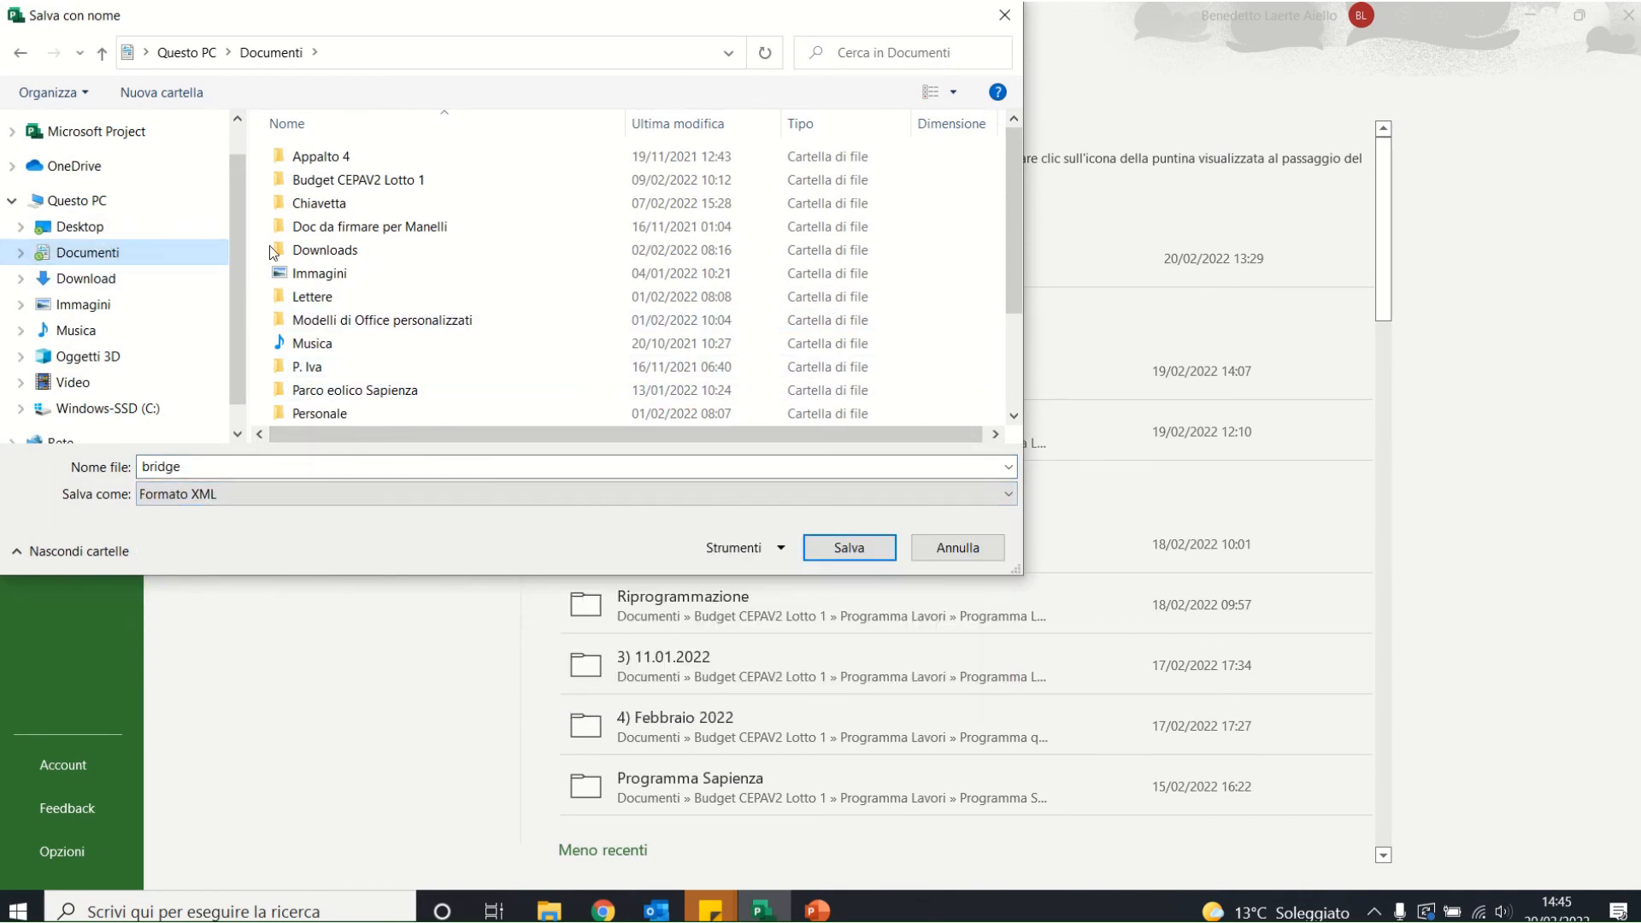
double_click(332, 410)
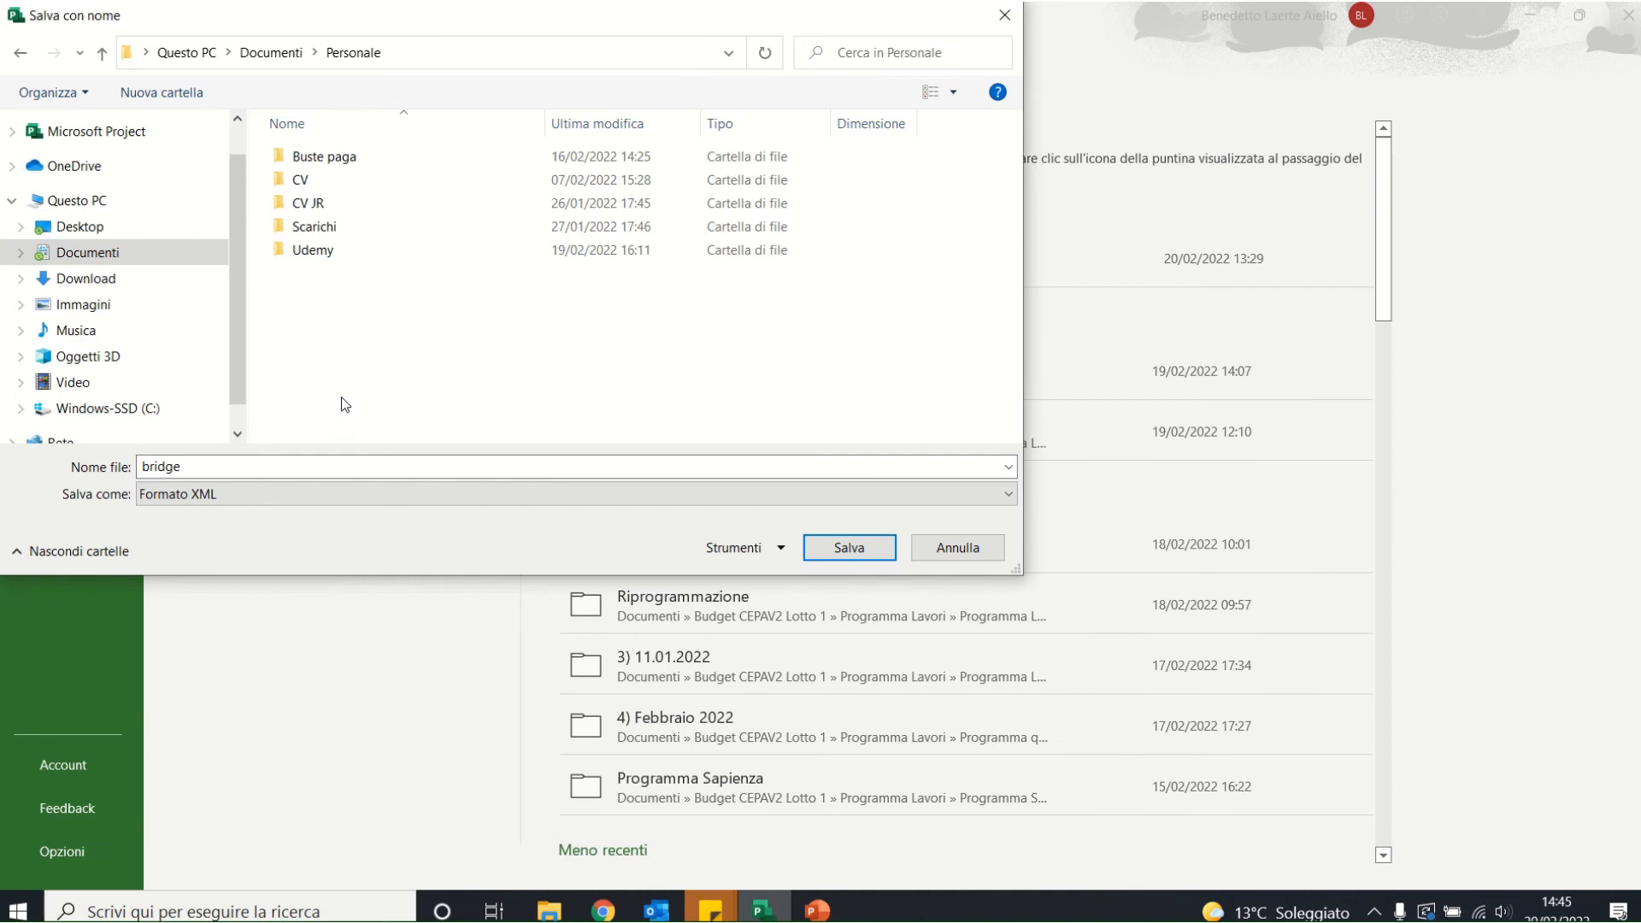
double_click(349, 251)
left_click(353, 161)
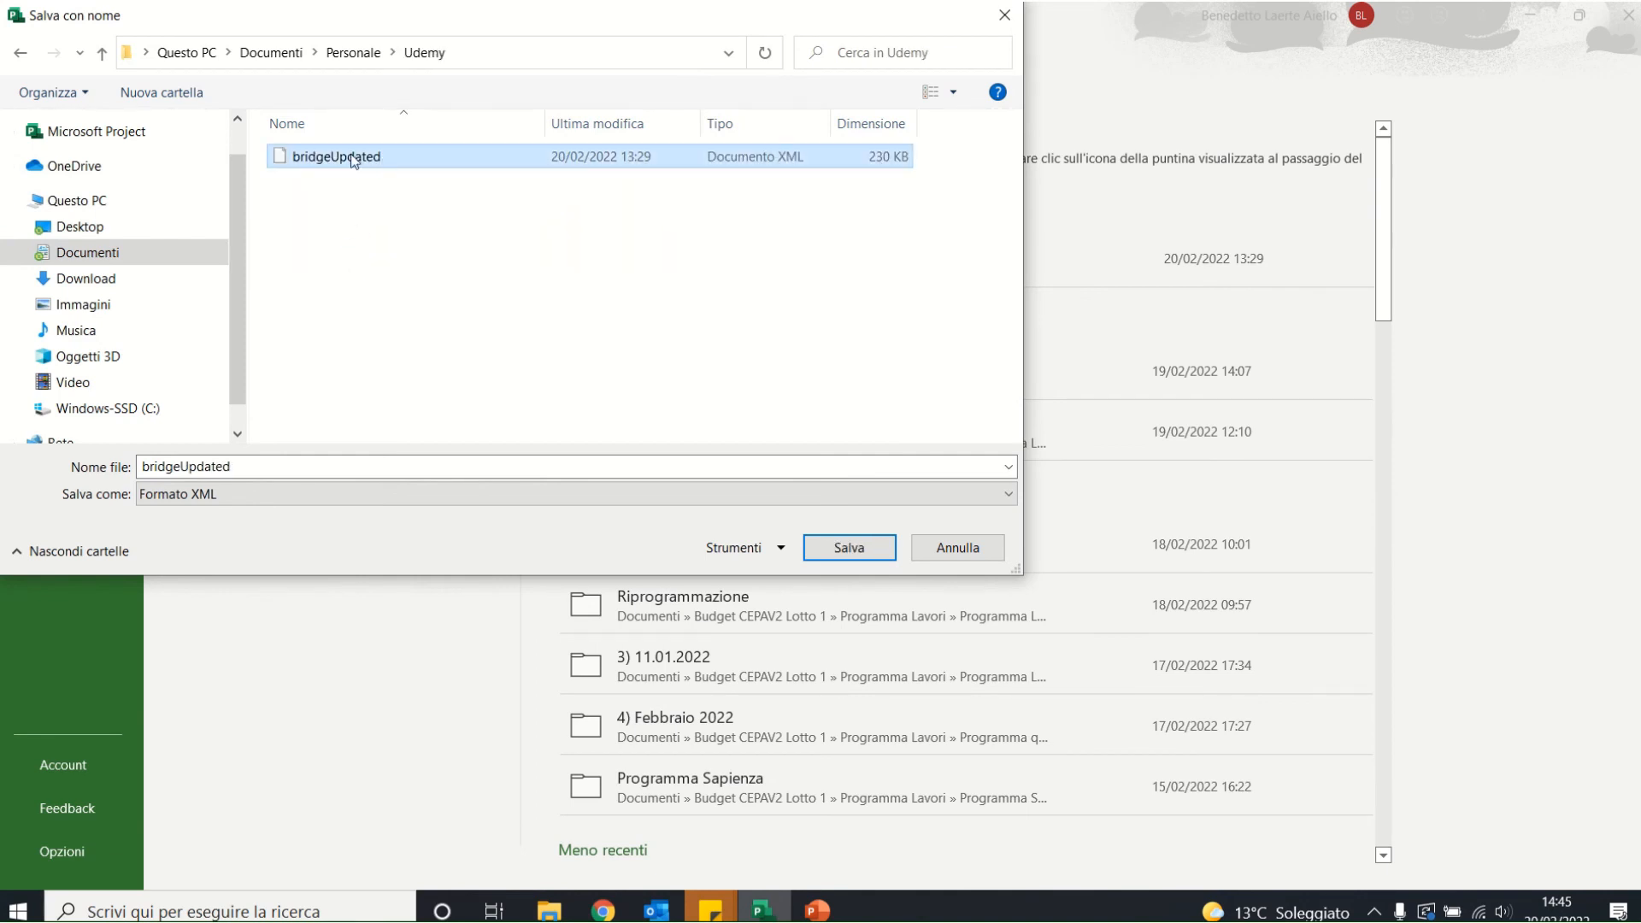